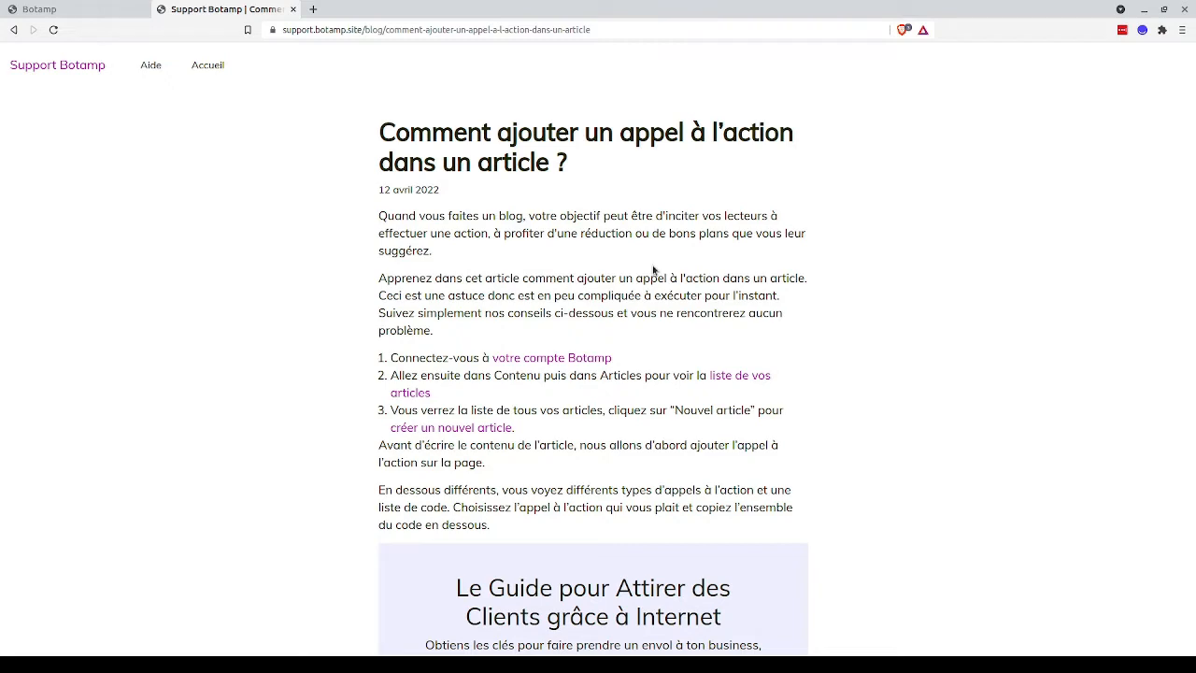
Look through the help article on adding a call to action to an article, from the introduction to the end
{"action": "scroll", "coordinate": [652, 270], "scroll_direction": "down", "scroll_amount": 2}
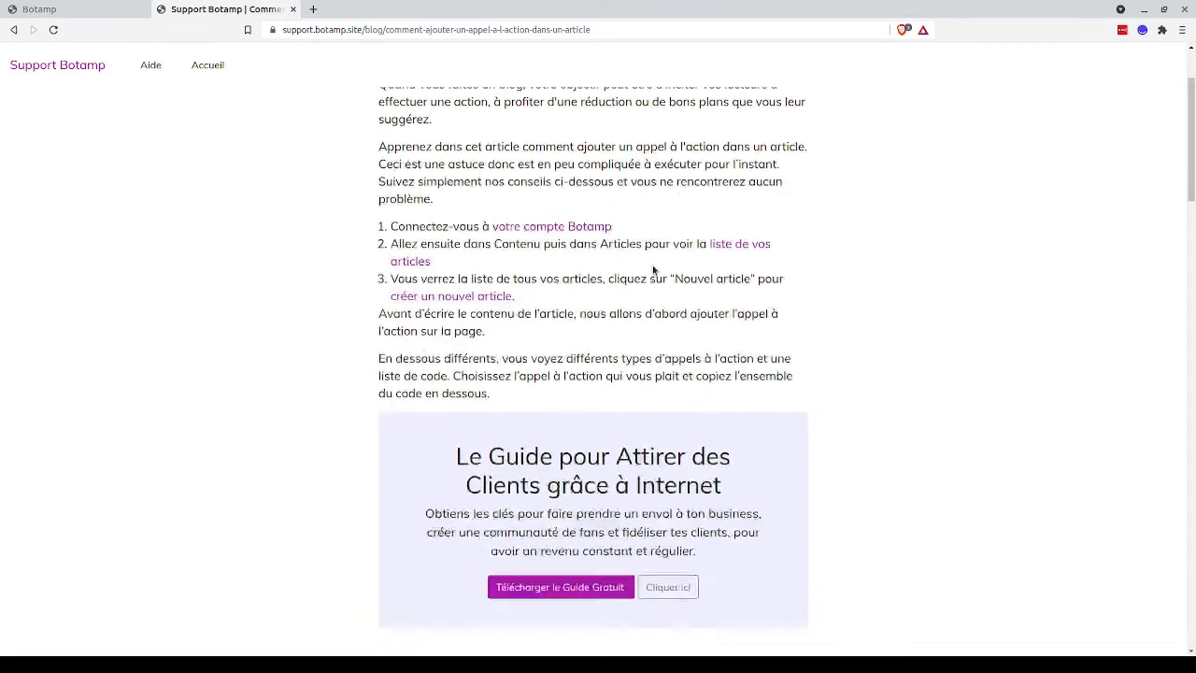
{"action": "scroll", "coordinate": [577, 393], "scroll_direction": "up", "scroll_amount": 1}
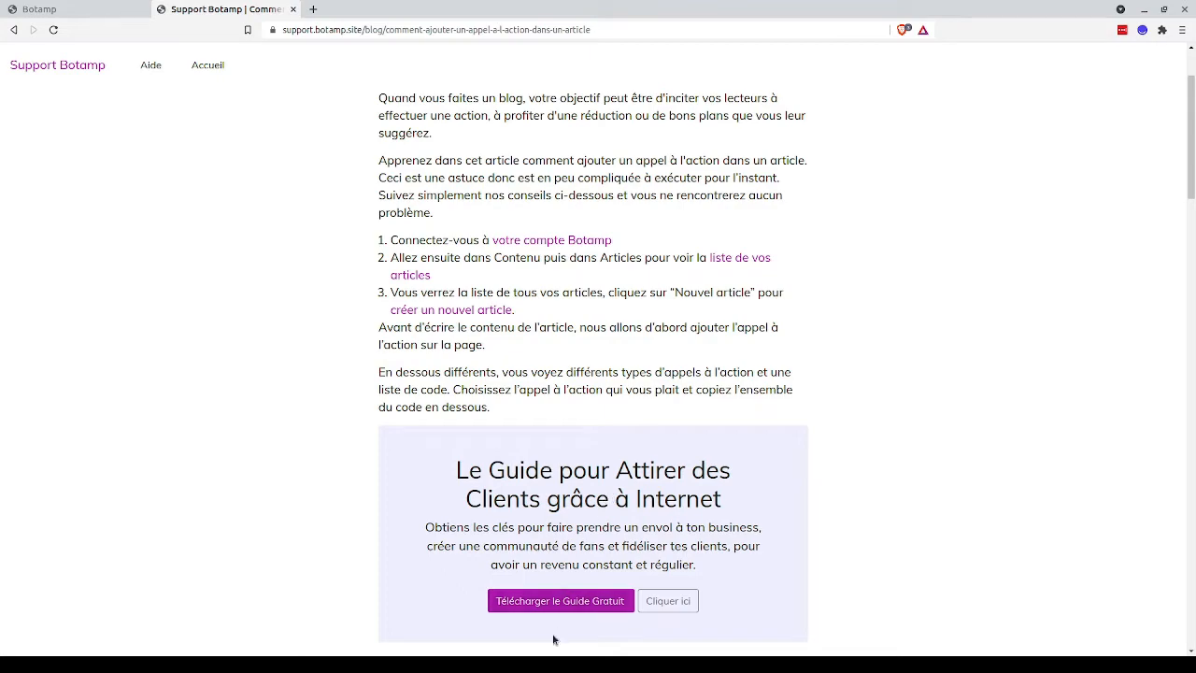
{"action": "scroll", "coordinate": [624, 548], "scroll_direction": "down", "scroll_amount": 1}
{"action": "scroll", "coordinate": [624, 548], "scroll_direction": "down", "scroll_amount": 13}
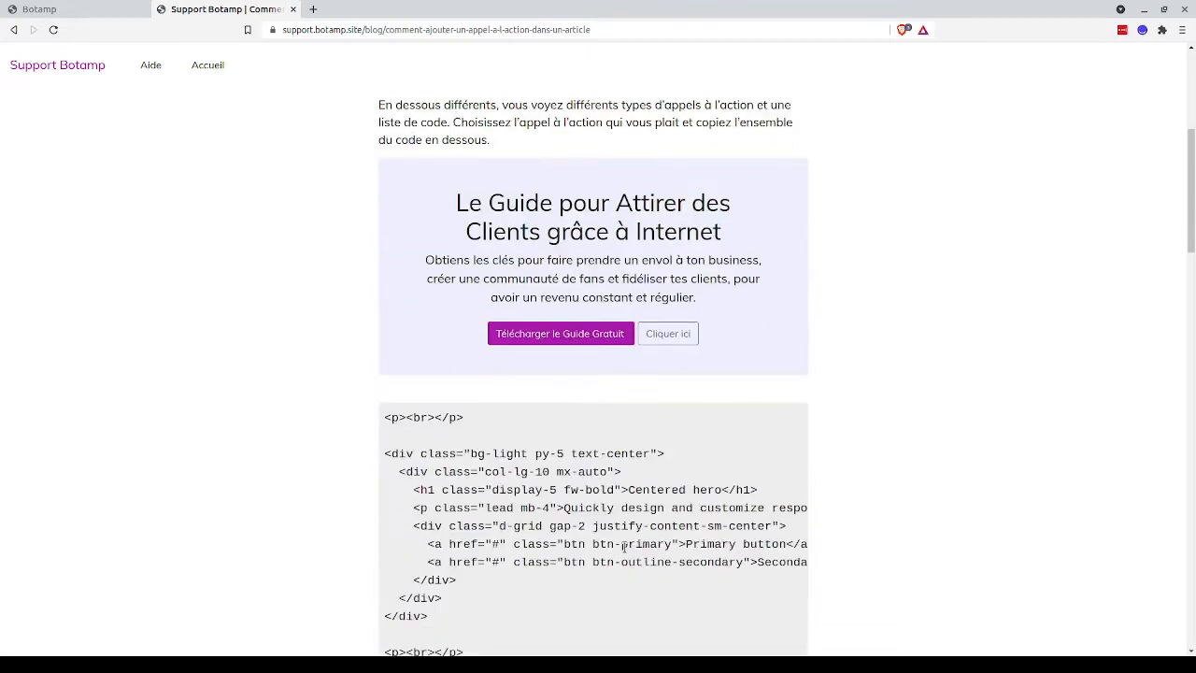
{"action": "scroll", "coordinate": [624, 547], "scroll_direction": "down", "scroll_amount": 12}
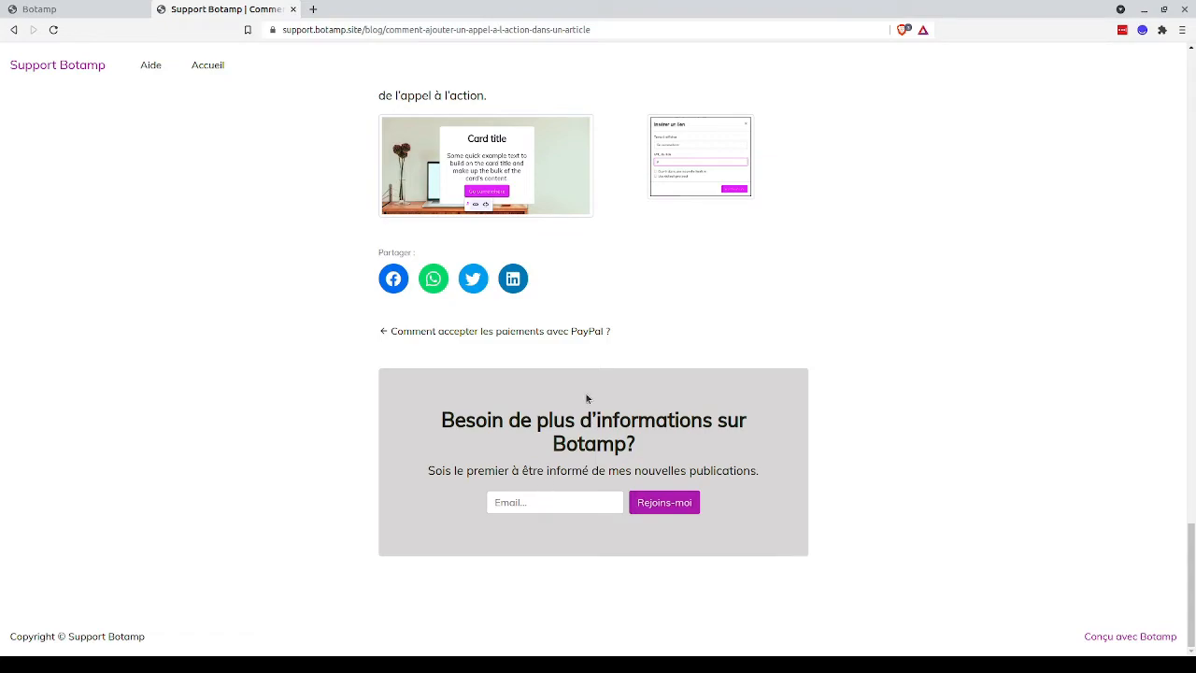
{"action": "scroll", "coordinate": [848, 462], "scroll_direction": "up", "scroll_amount": 8}
{"action": "scroll", "coordinate": [848, 465], "scroll_direction": "up", "scroll_amount": 10}
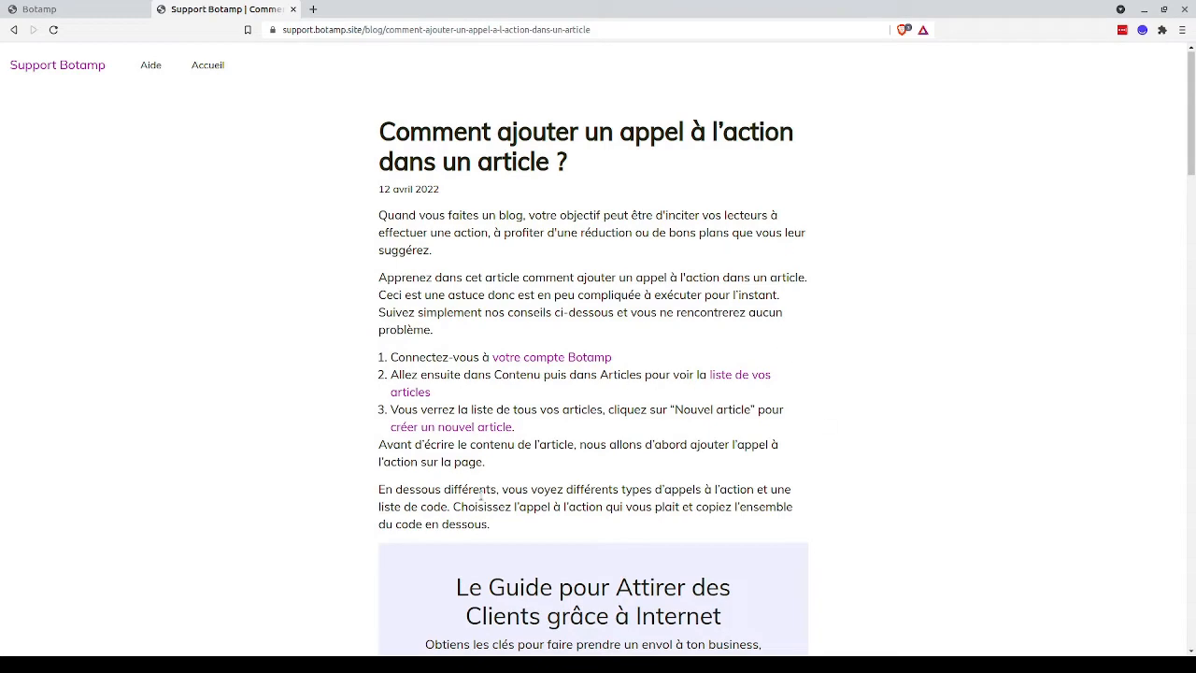
Examine the call-to-action templates in the help article and the HTML code block given below each one
{"action": "scroll", "coordinate": [755, 478], "scroll_direction": "down", "scroll_amount": 3}
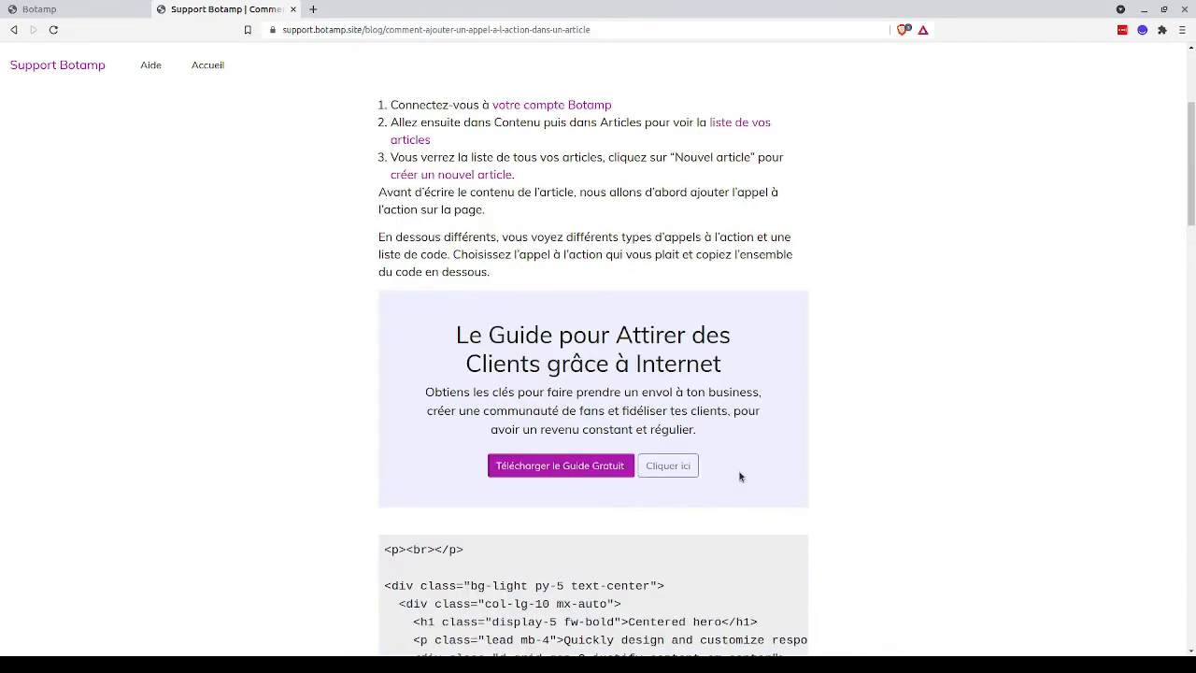
{"action": "scroll", "coordinate": [737, 477], "scroll_direction": "down", "scroll_amount": 1}
{"action": "scroll", "coordinate": [739, 477], "scroll_direction": "down", "scroll_amount": 5}
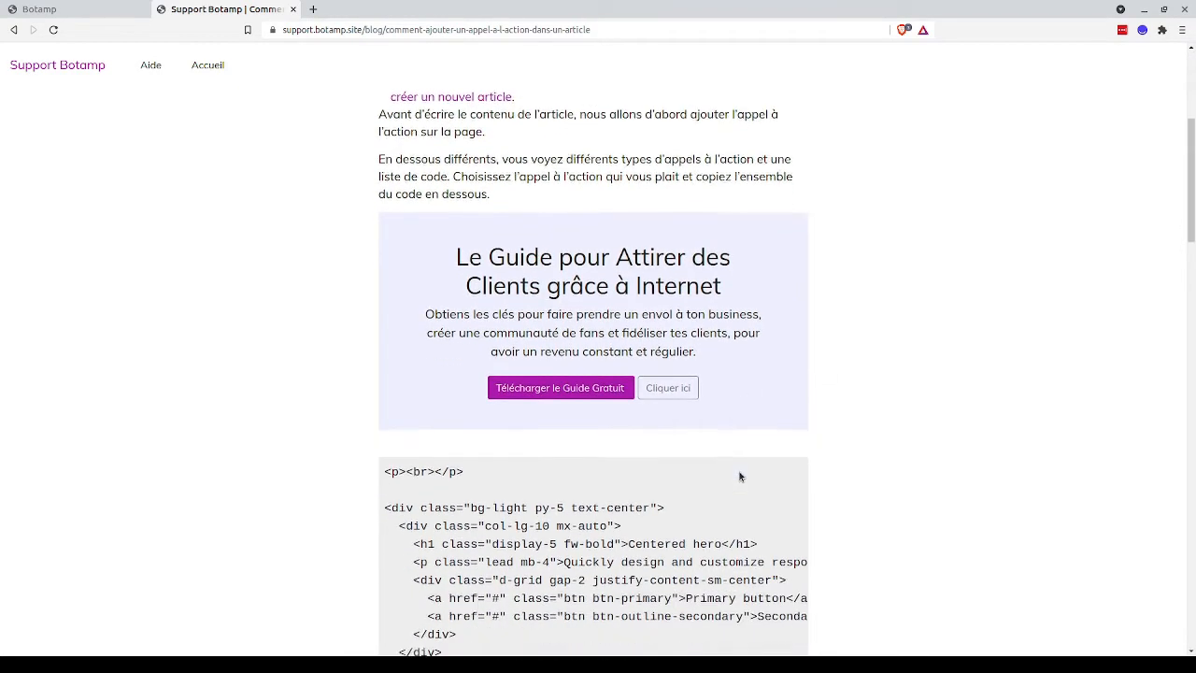
{"action": "scroll", "coordinate": [739, 477], "scroll_direction": "down", "scroll_amount": 2}
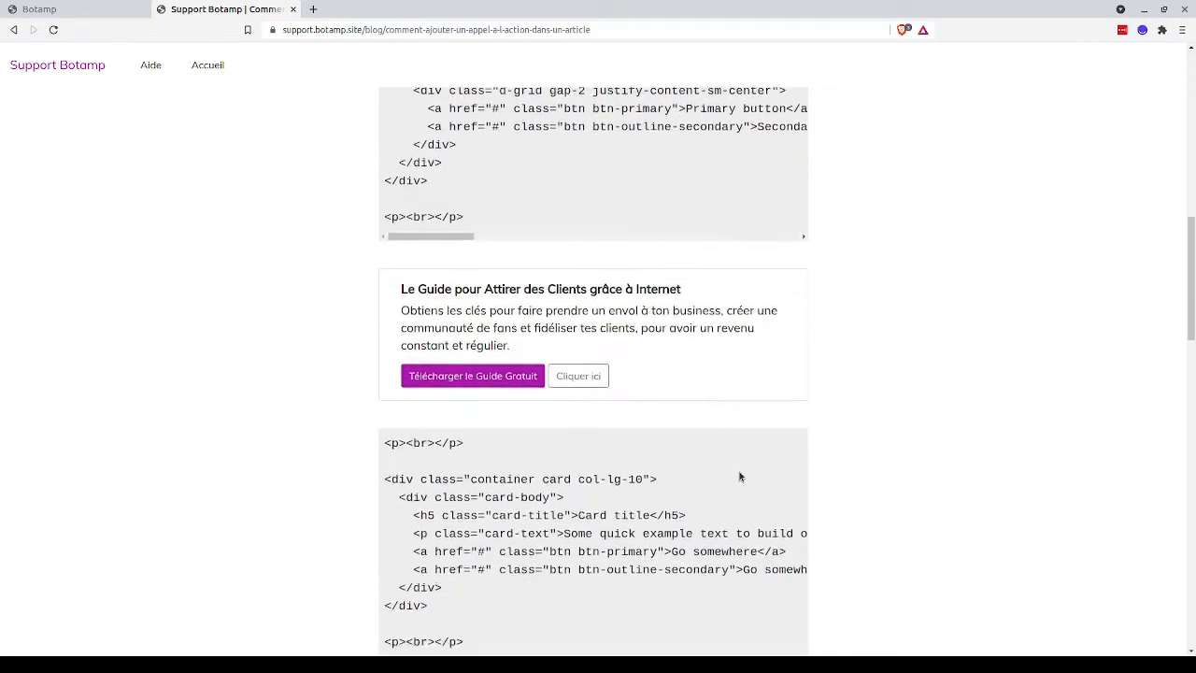
{"action": "scroll", "coordinate": [741, 478], "scroll_direction": "up", "scroll_amount": 6}
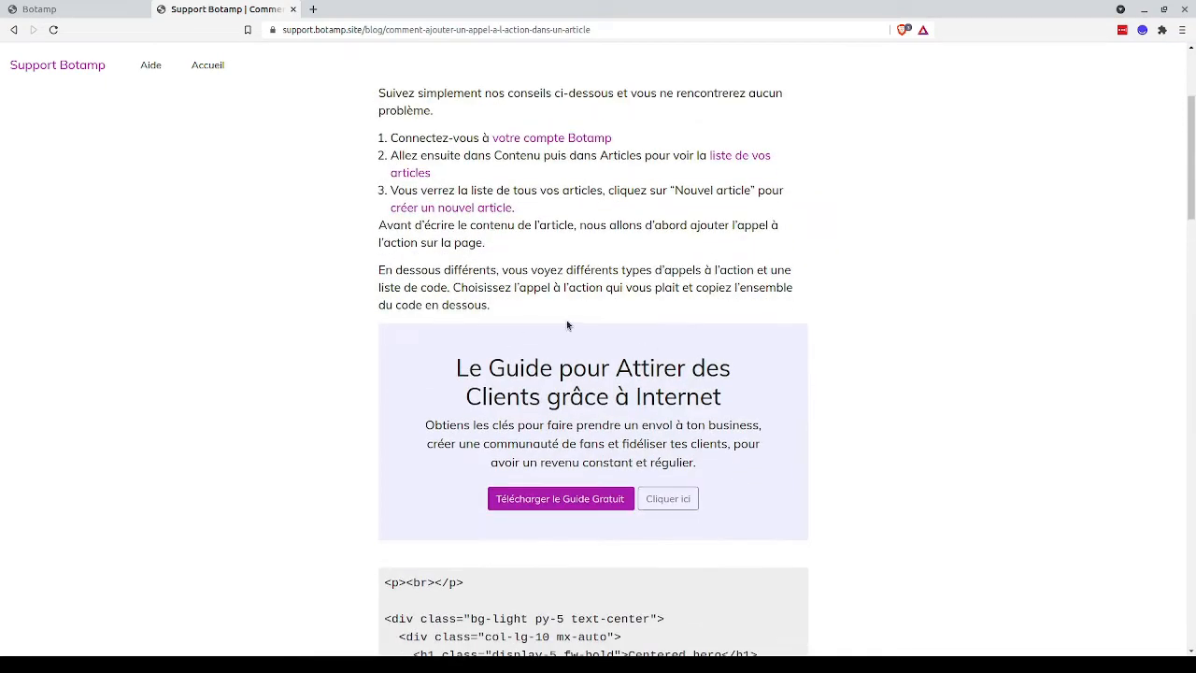
{"action": "scroll", "coordinate": [533, 393], "scroll_direction": "down", "scroll_amount": 5}
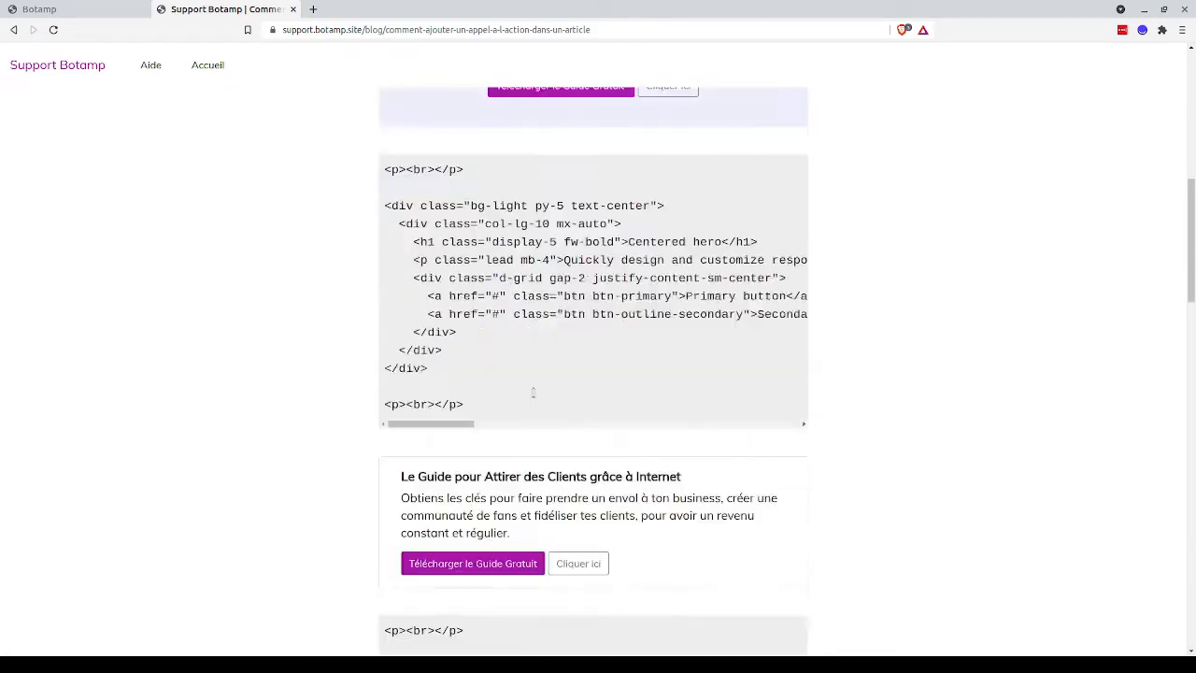
{"action": "scroll", "coordinate": [532, 392], "scroll_direction": "down", "scroll_amount": 3}
{"action": "scroll", "coordinate": [608, 334], "scroll_direction": "down", "scroll_amount": 5}
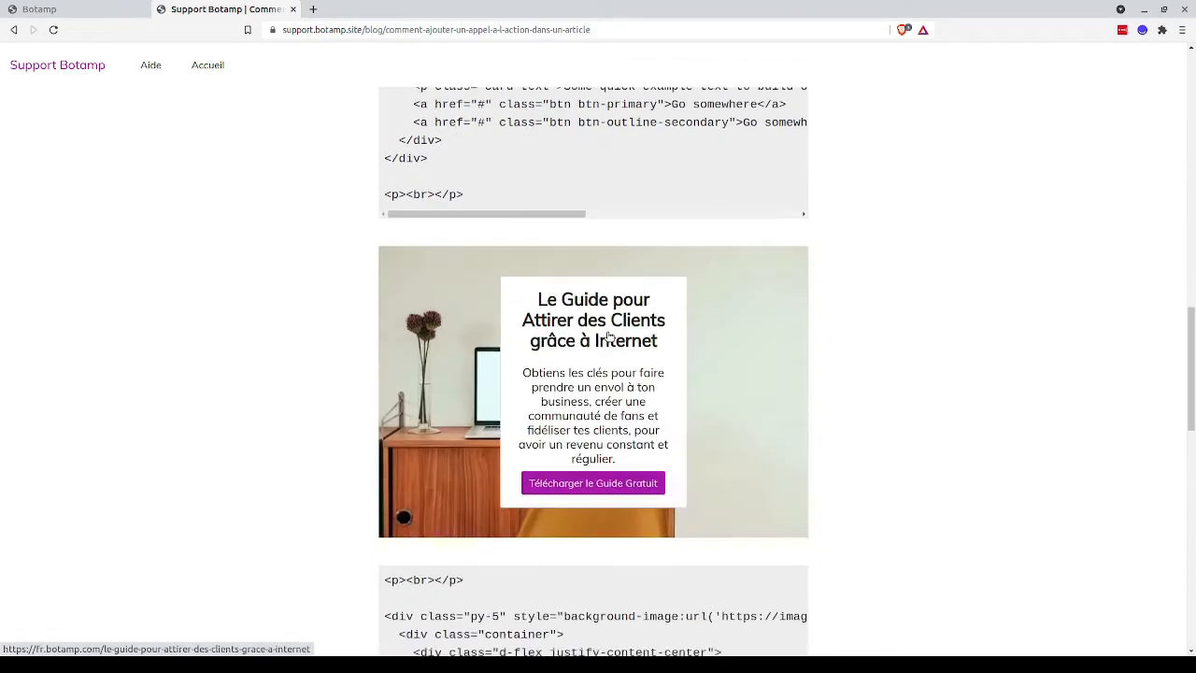
{"action": "scroll", "coordinate": [514, 296], "scroll_direction": "up", "scroll_amount": 3}
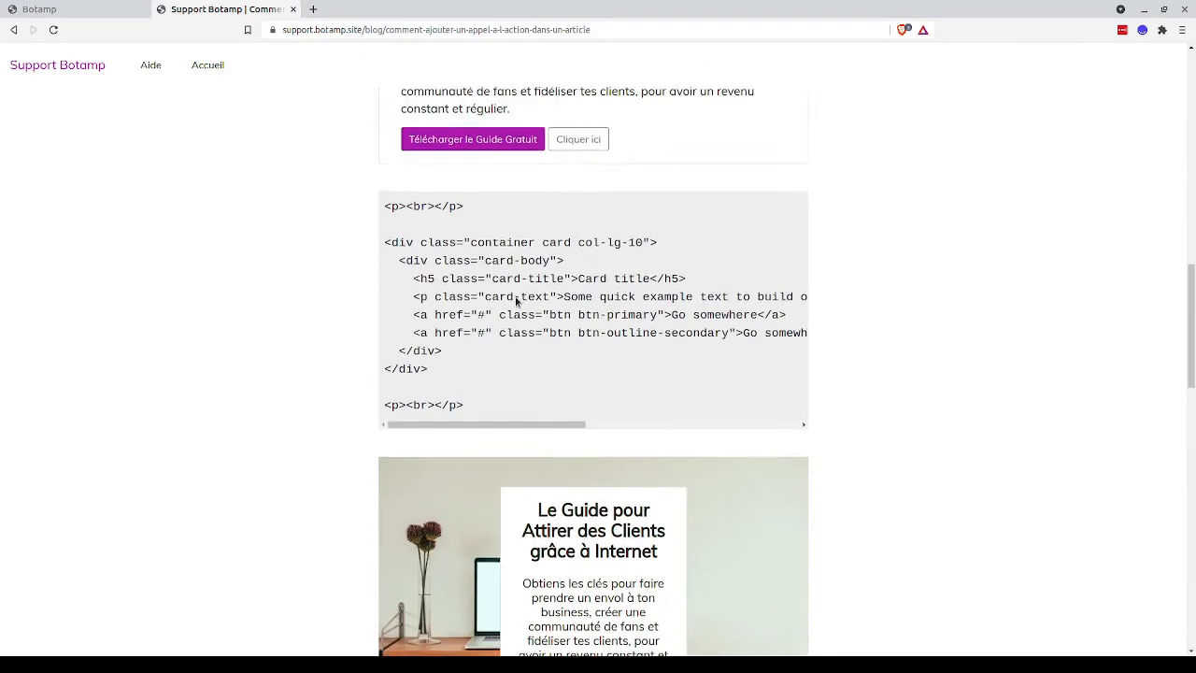
{"action": "scroll", "coordinate": [515, 296], "scroll_direction": "up", "scroll_amount": 4}
{"action": "scroll", "coordinate": [515, 296], "scroll_direction": "down", "scroll_amount": 5}
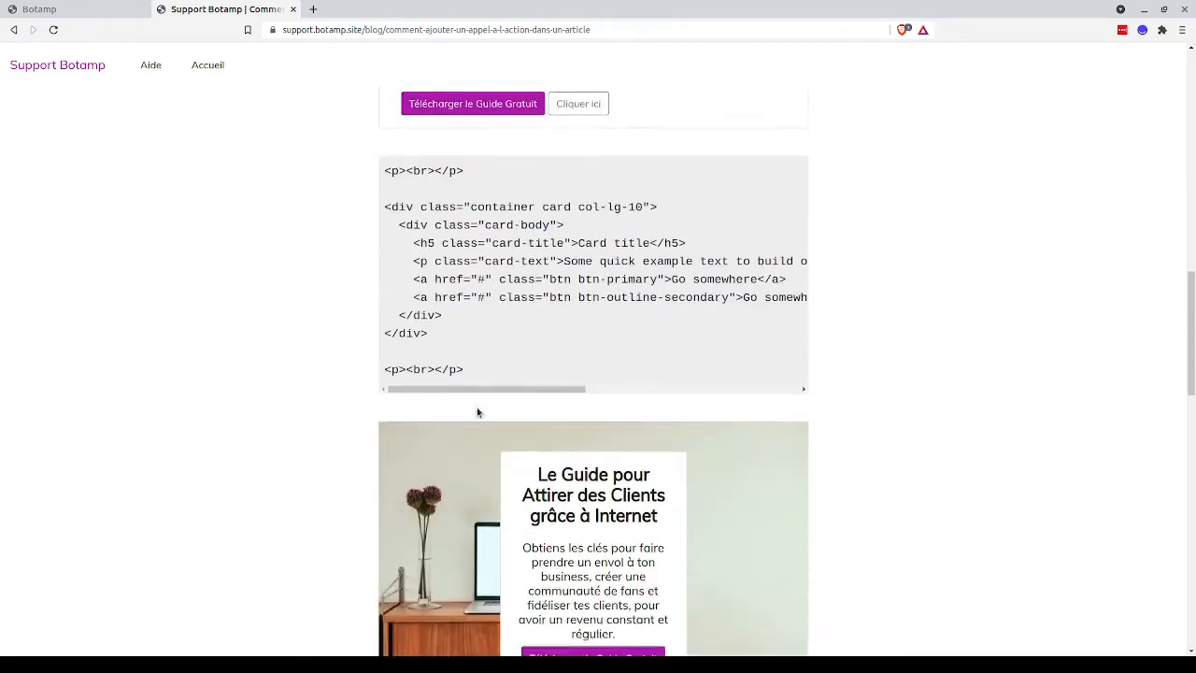
{"action": "scroll", "coordinate": [477, 411], "scroll_direction": "down", "scroll_amount": 6}
{"action": "scroll", "coordinate": [467, 617], "scroll_direction": "up", "scroll_amount": 1}
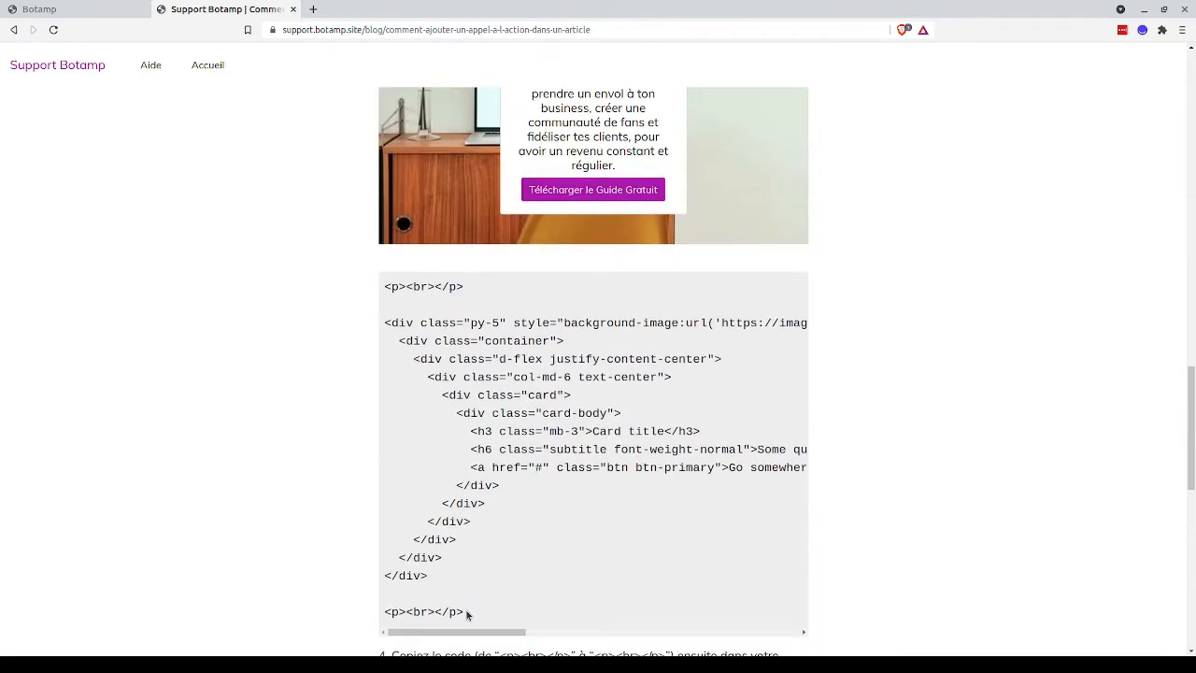
{"action": "scroll", "coordinate": [446, 526], "scroll_direction": "up", "scroll_amount": 2}
{"action": "scroll", "coordinate": [445, 526], "scroll_direction": "down", "scroll_amount": 2}
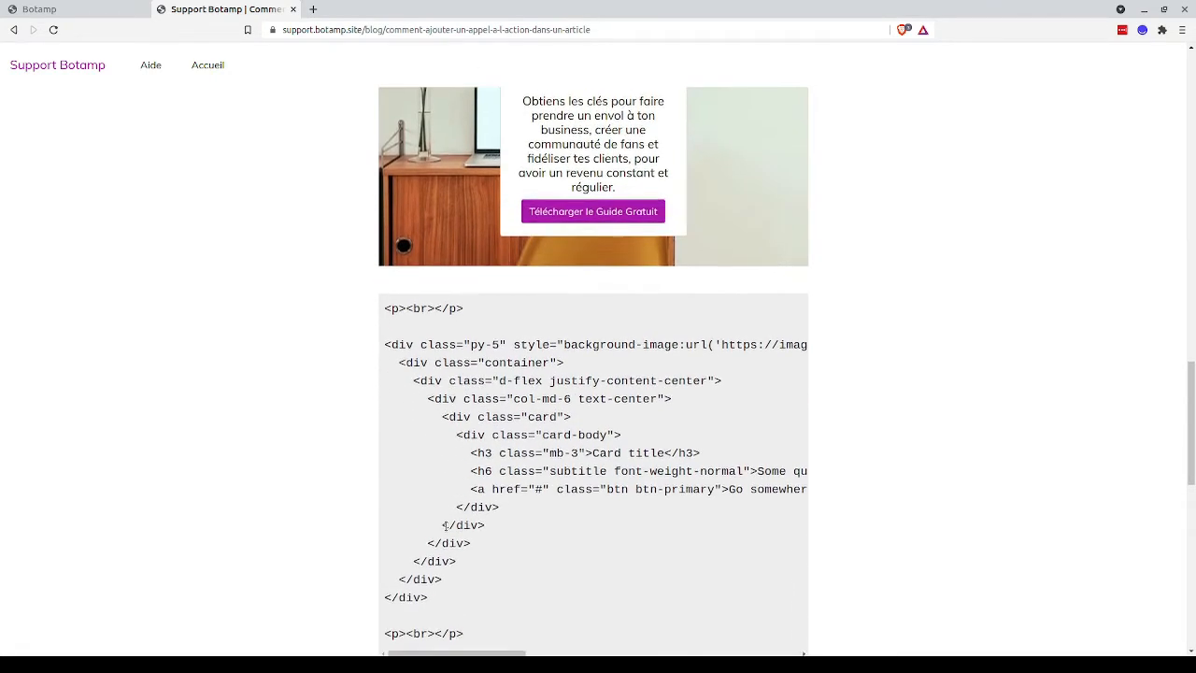
Copy the full HTML code of the background-image card template, from the first "<p><br></p>" to the last "<p><br></p>"
{"action": "scroll", "coordinate": [446, 526], "scroll_direction": "up", "scroll_amount": 1}
{"action": "scroll", "coordinate": [446, 526], "scroll_direction": "up", "scroll_amount": 3}
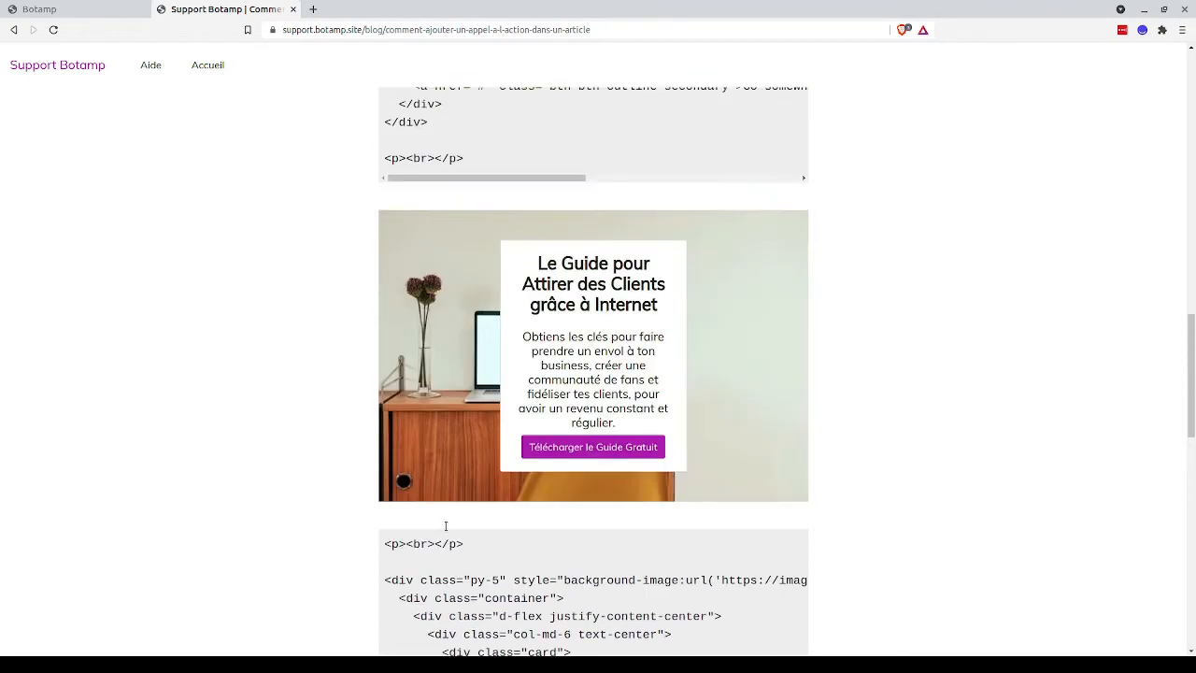
{"action": "scroll", "coordinate": [445, 526], "scroll_direction": "down", "scroll_amount": 2}
{"action": "scroll", "coordinate": [446, 526], "scroll_direction": "up", "scroll_amount": 1}
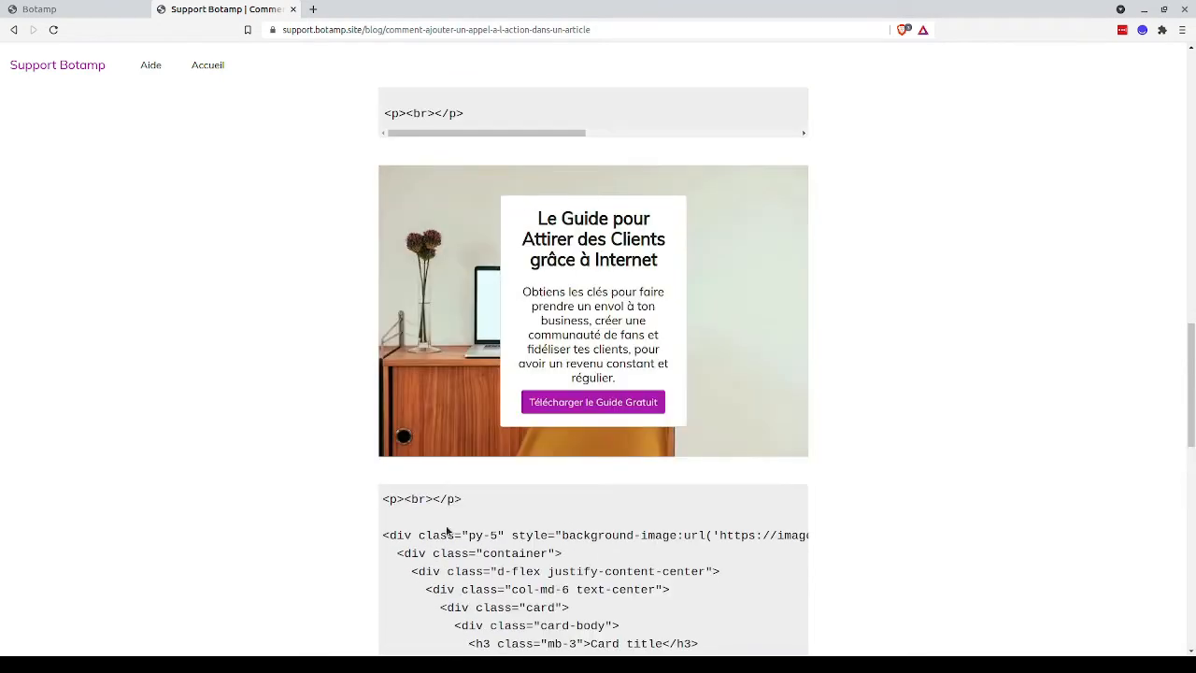
{"action": "scroll", "coordinate": [446, 530], "scroll_direction": "right", "scroll_amount": 1}
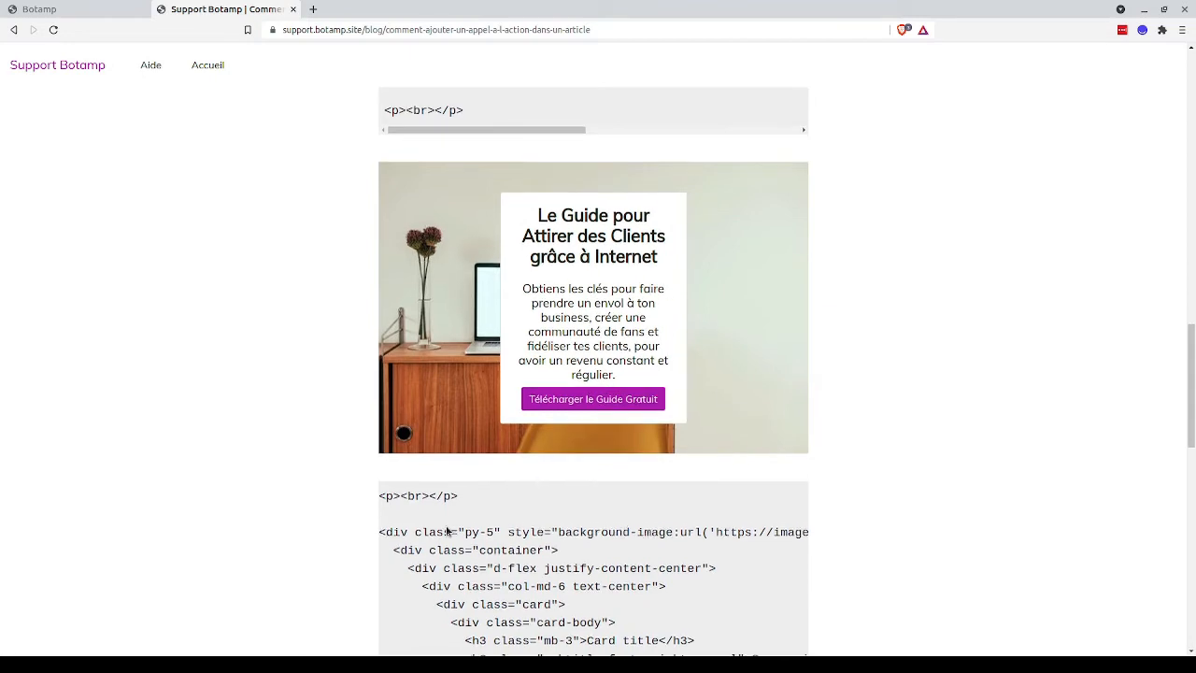
{"action": "scroll", "coordinate": [446, 529], "scroll_direction": "down", "scroll_amount": 2}
{"action": "scroll", "coordinate": [446, 530], "scroll_direction": "up", "scroll_amount": 2}
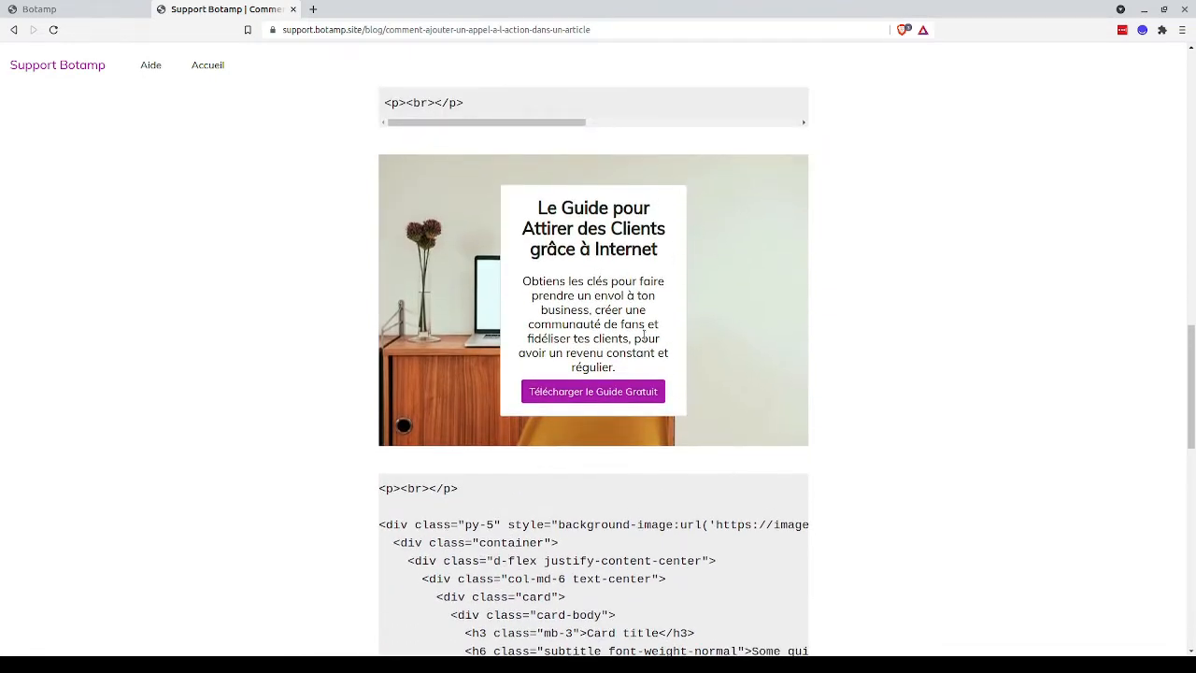
{"action": "scroll", "coordinate": [633, 297], "scroll_direction": "down", "scroll_amount": 2}
{"action": "scroll", "coordinate": [522, 549], "scroll_direction": "down", "scroll_amount": 1}
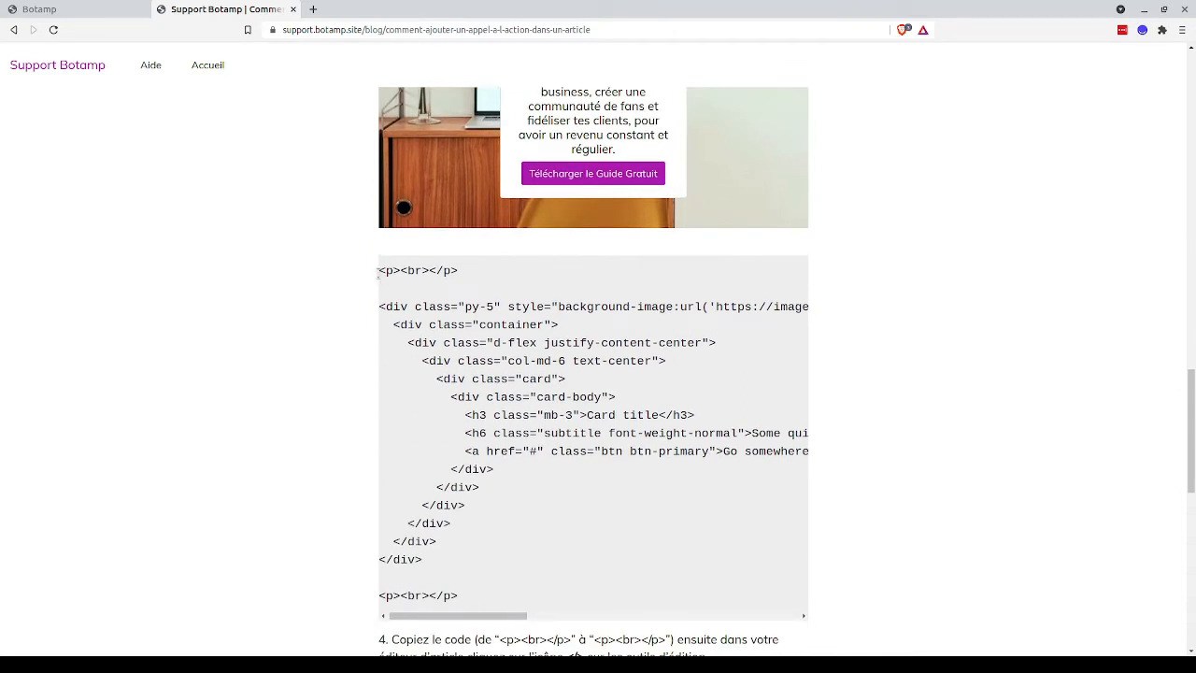
{"action": "left_click_drag", "start_coordinate": [379, 271], "coordinate": [480, 598]}
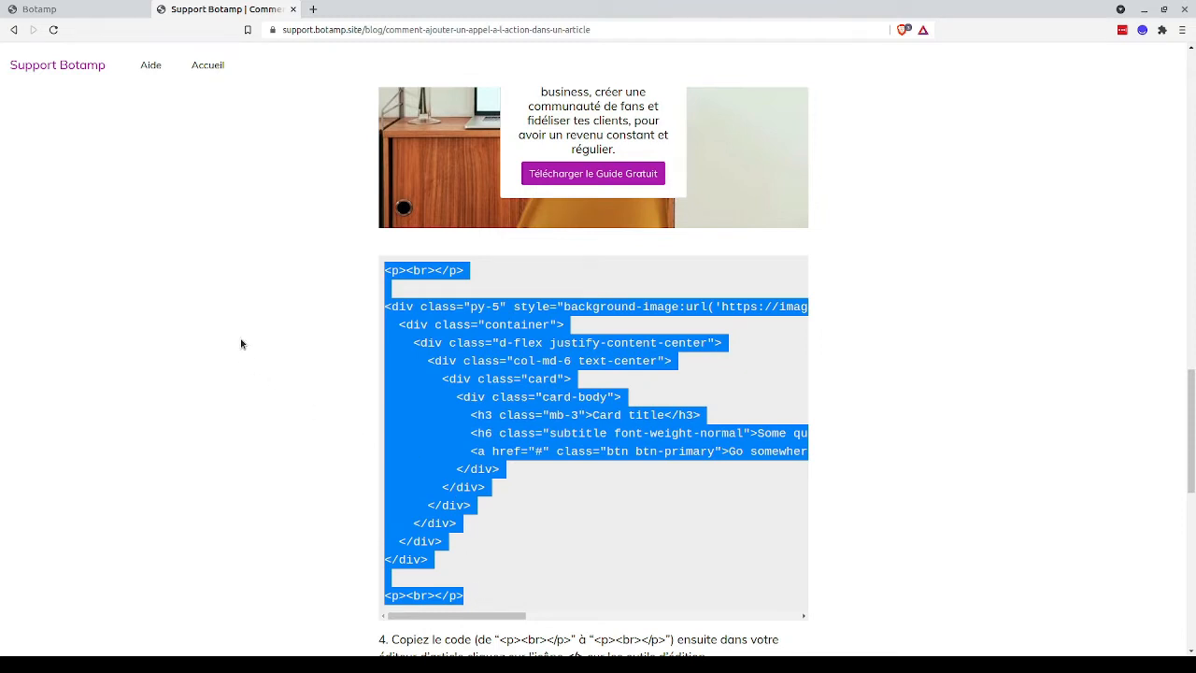
Create a new article in the Botamp admin, paste the copied template into its HTML code view and return to the visual editor
{"action": "left_click", "coordinate": [97, 13]}
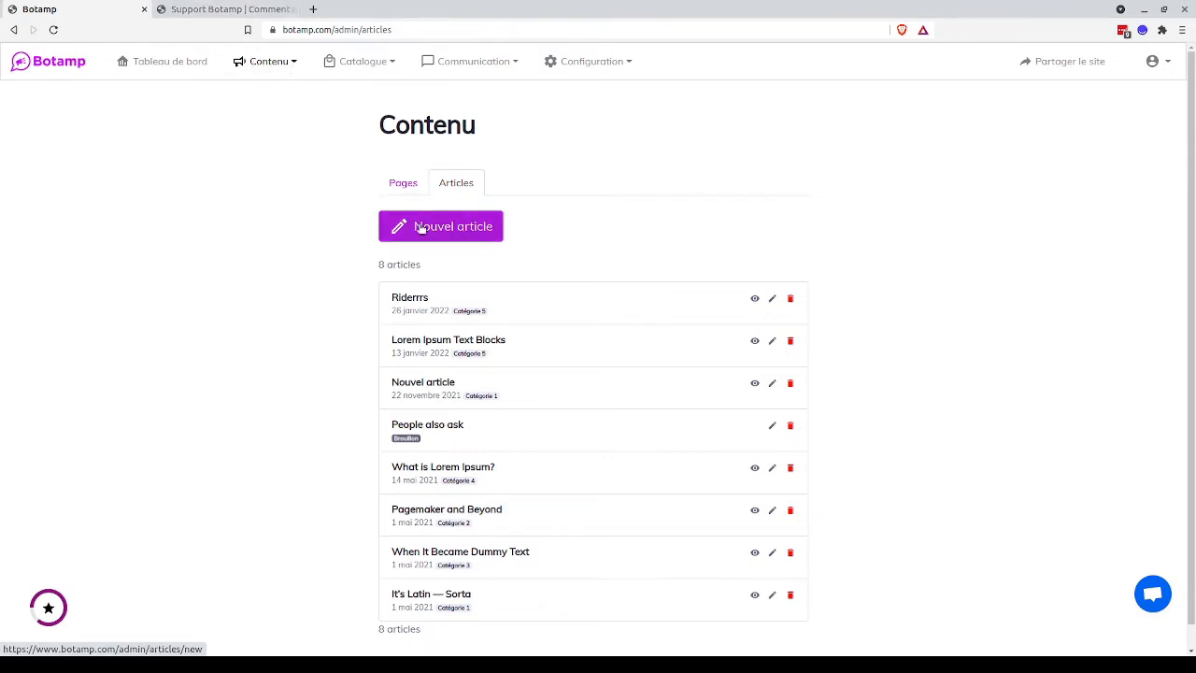
{"action": "left_click", "coordinate": [485, 231]}
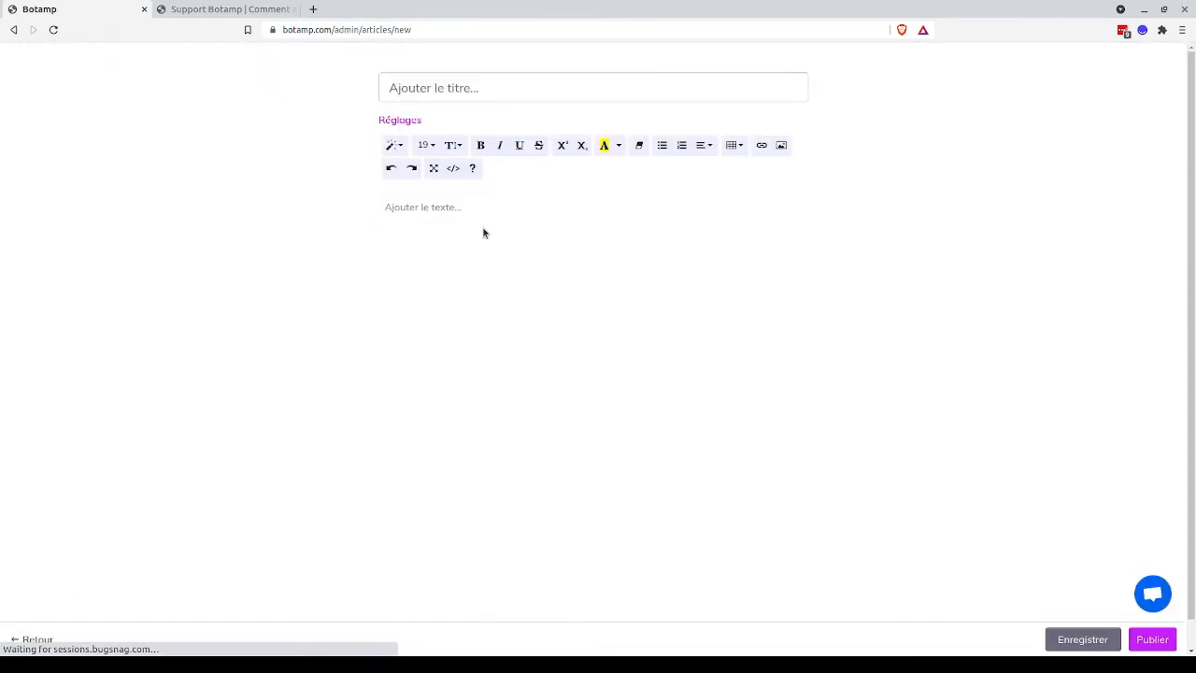
{"action": "left_click", "coordinate": [453, 169]}
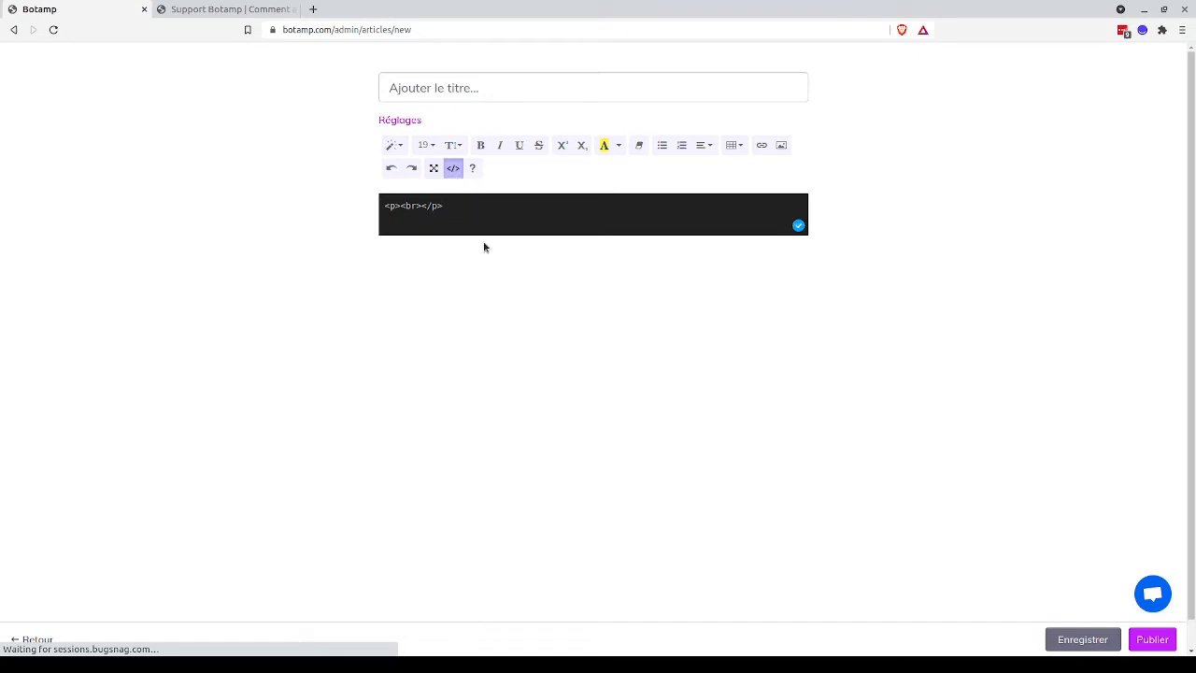
{"action": "key", "text": "ctrl+v"}
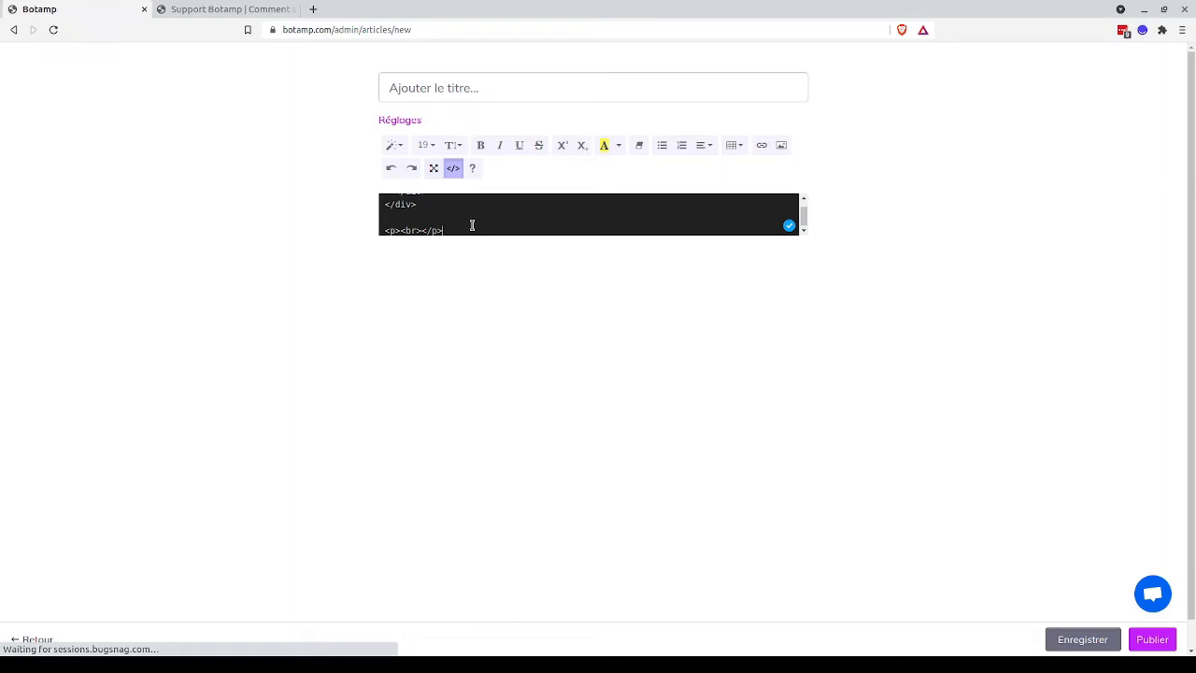
{"action": "left_click", "coordinate": [453, 168]}
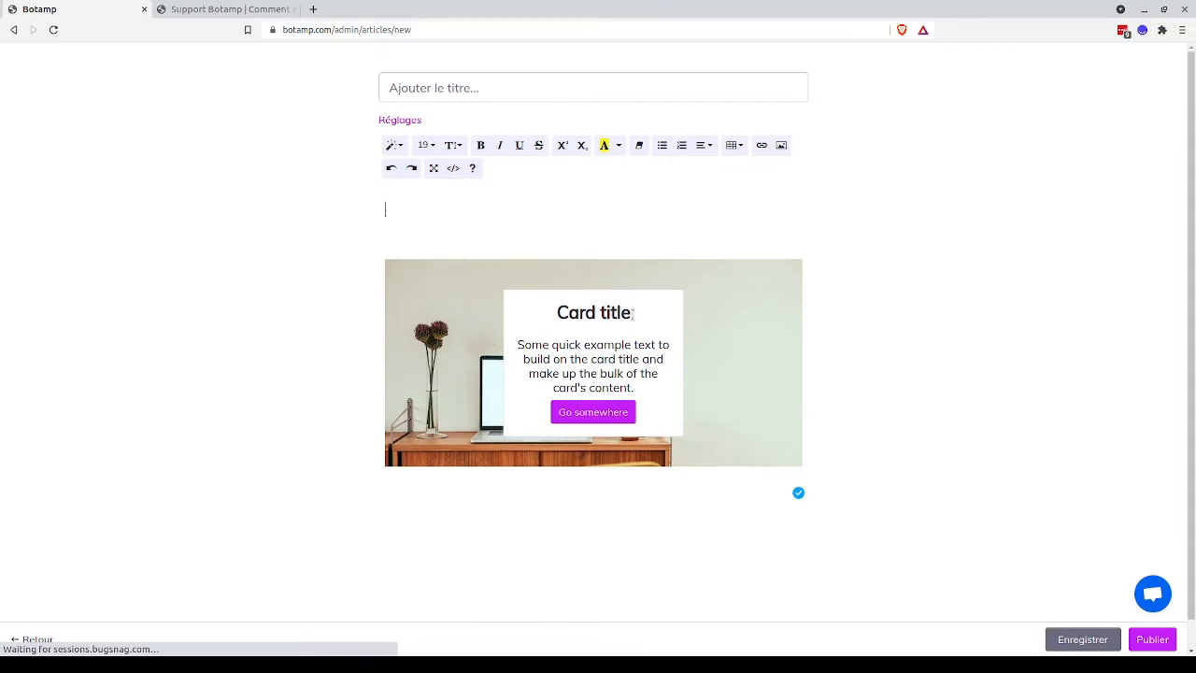
Replace the card's title with "Un guide gratuit"
{"action": "left_click_drag", "start_coordinate": [631, 312], "coordinate": [559, 310]}
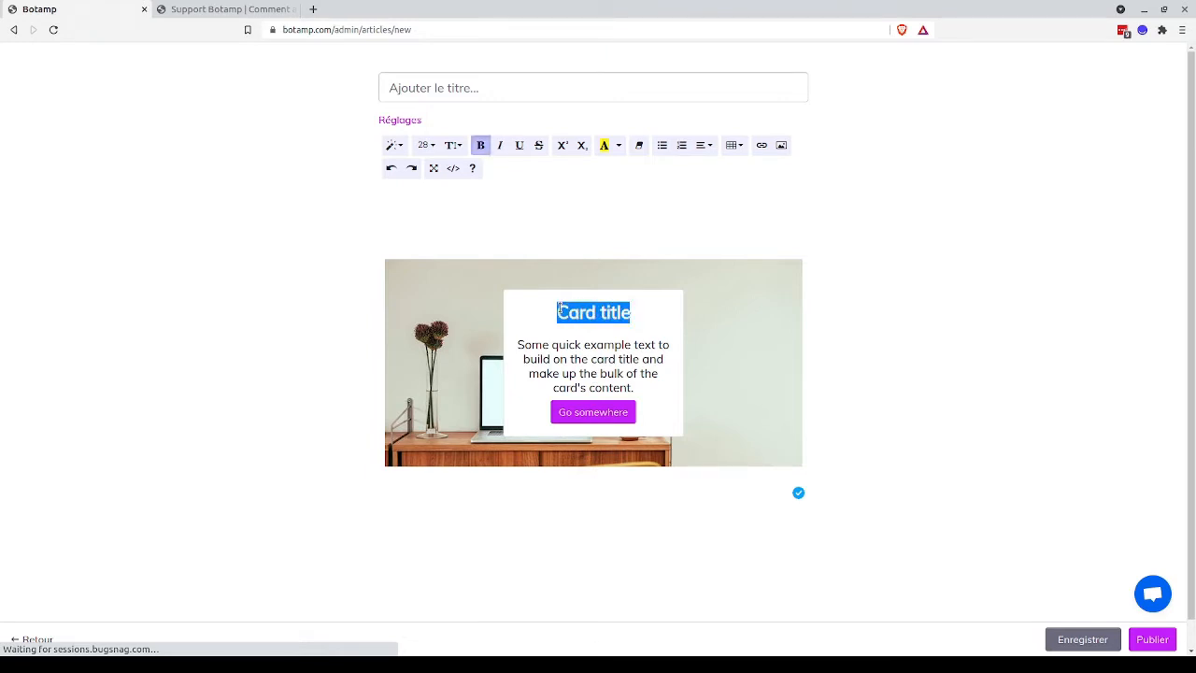
{"action": "type", "text": "Un gui"}
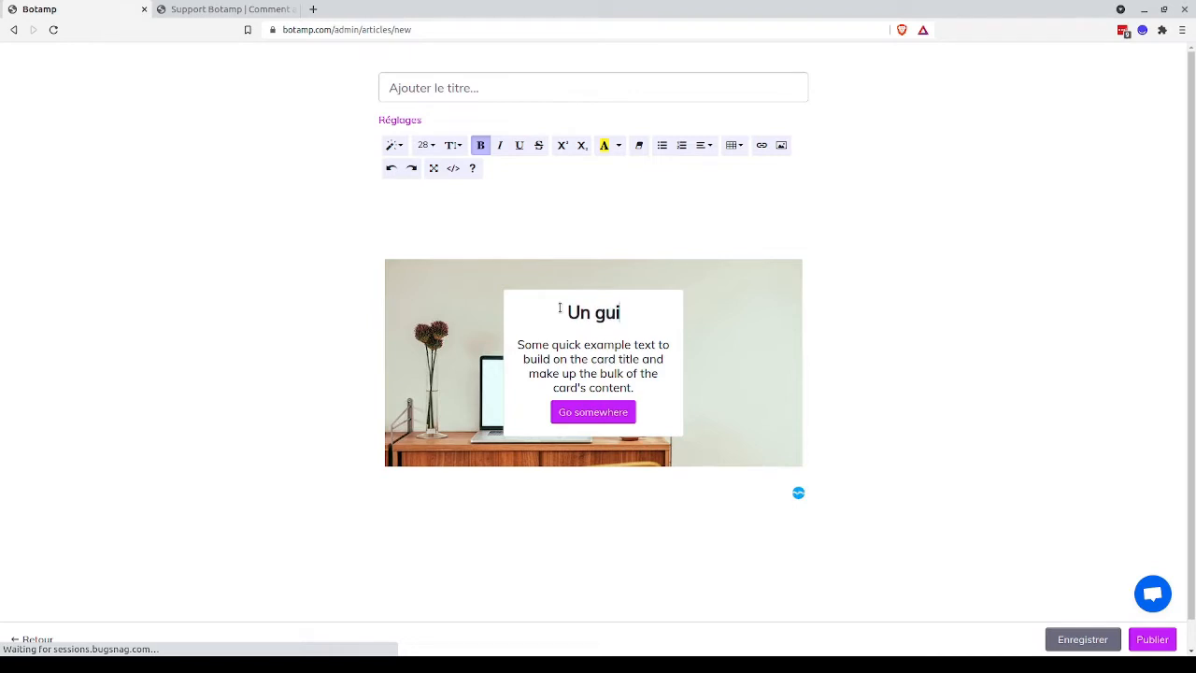
{"action": "type", "text": "de "}
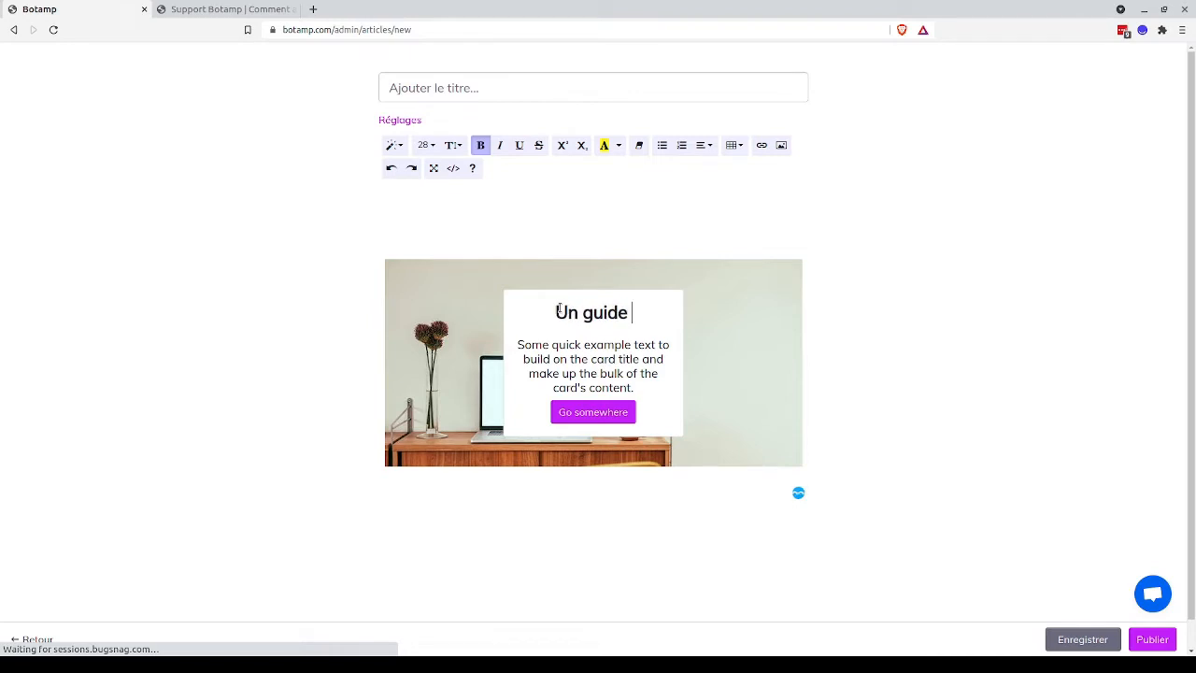
{"action": "type", "text": "gratuit"}
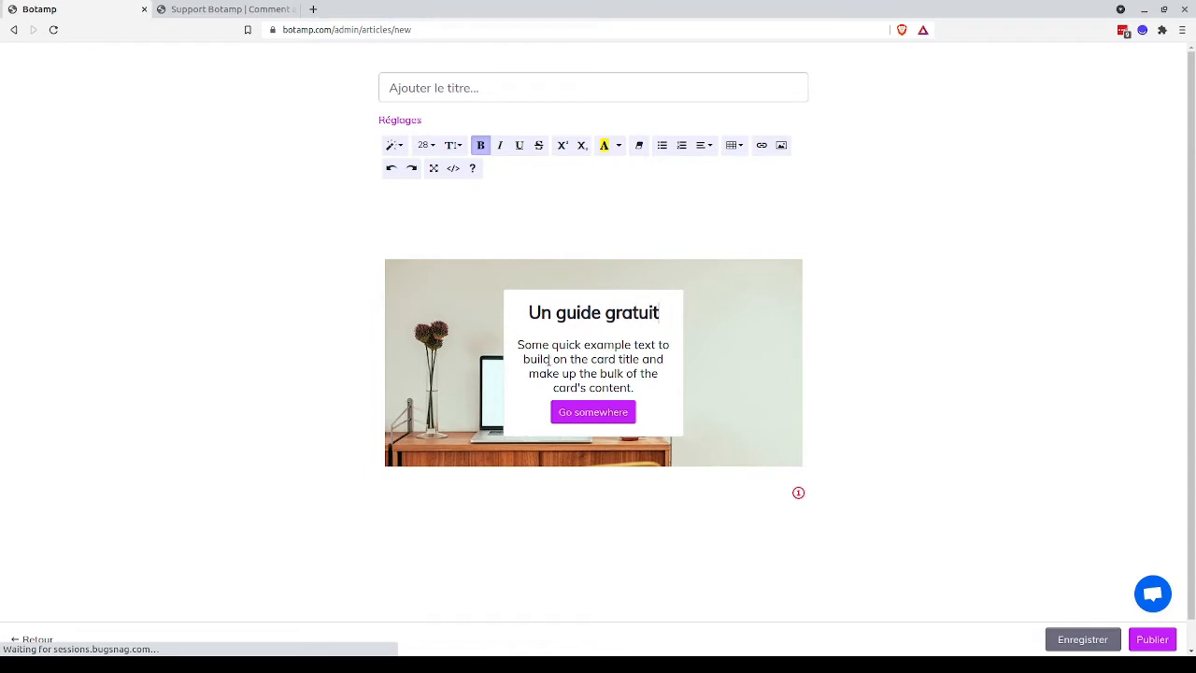
Replace "somewhere" in the card's button label with "here" and delete the letters that fall outside the button
{"action": "left_click", "coordinate": [595, 414]}
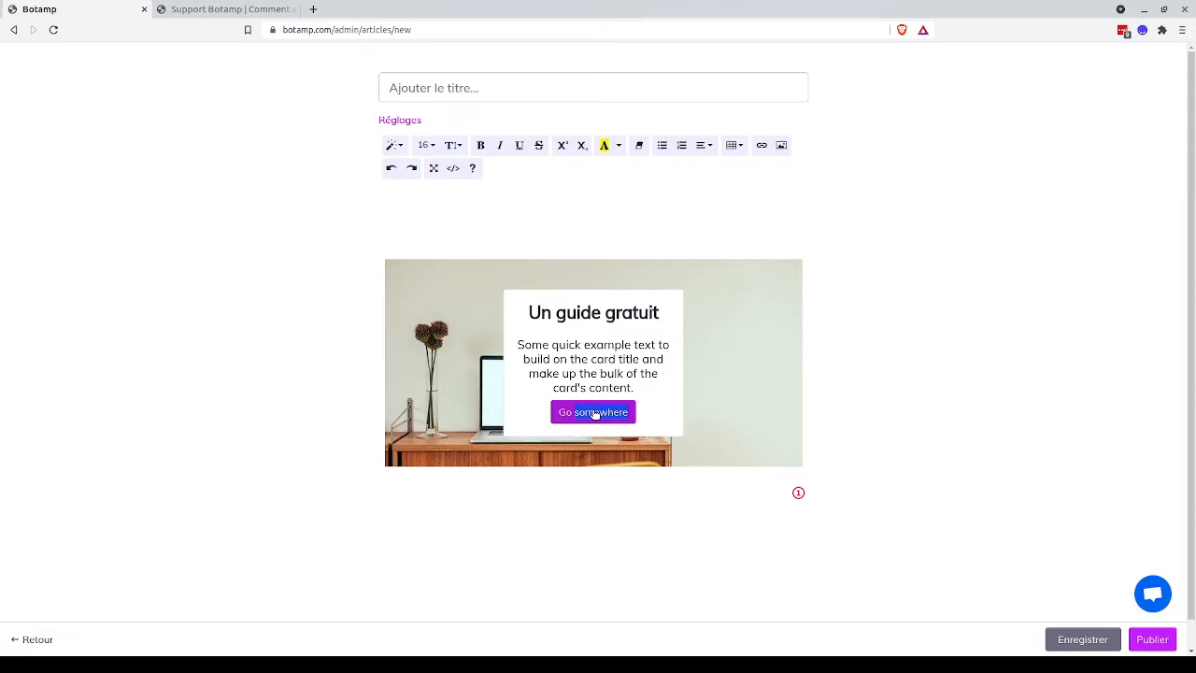
{"action": "type", "text": "here"}
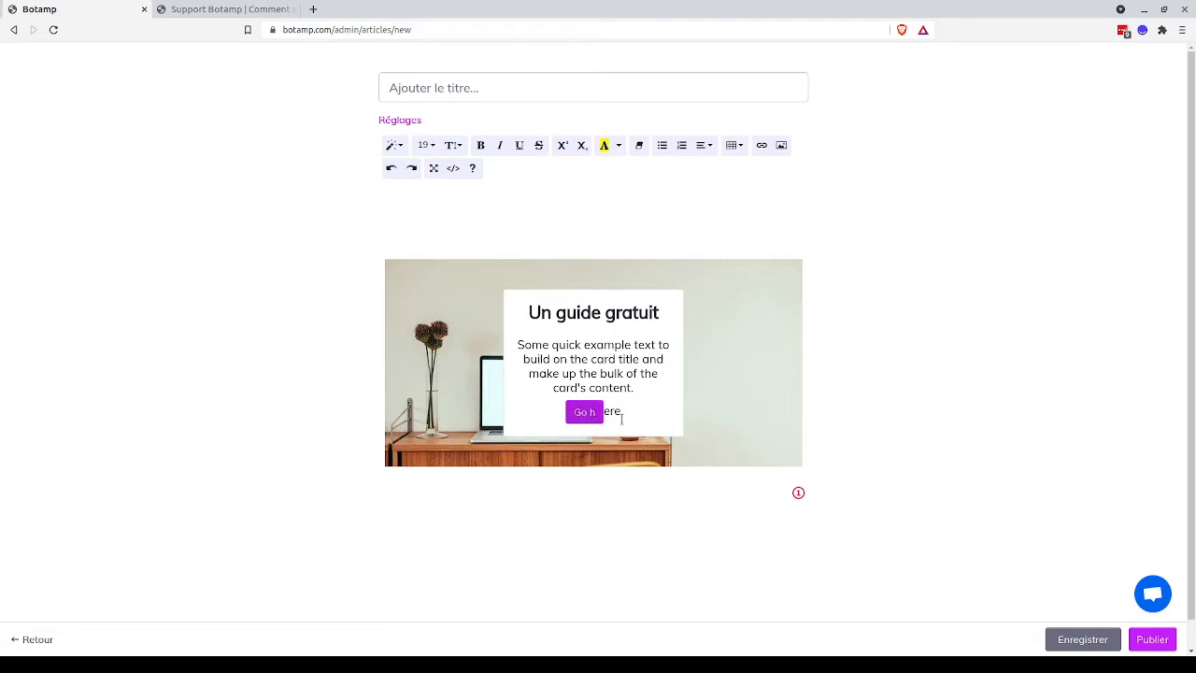
{"action": "key", "text": "BackSpace"}
{"action": "key", "text": "BackSpace"}
{"action": "key", "text": "BackSpace"}
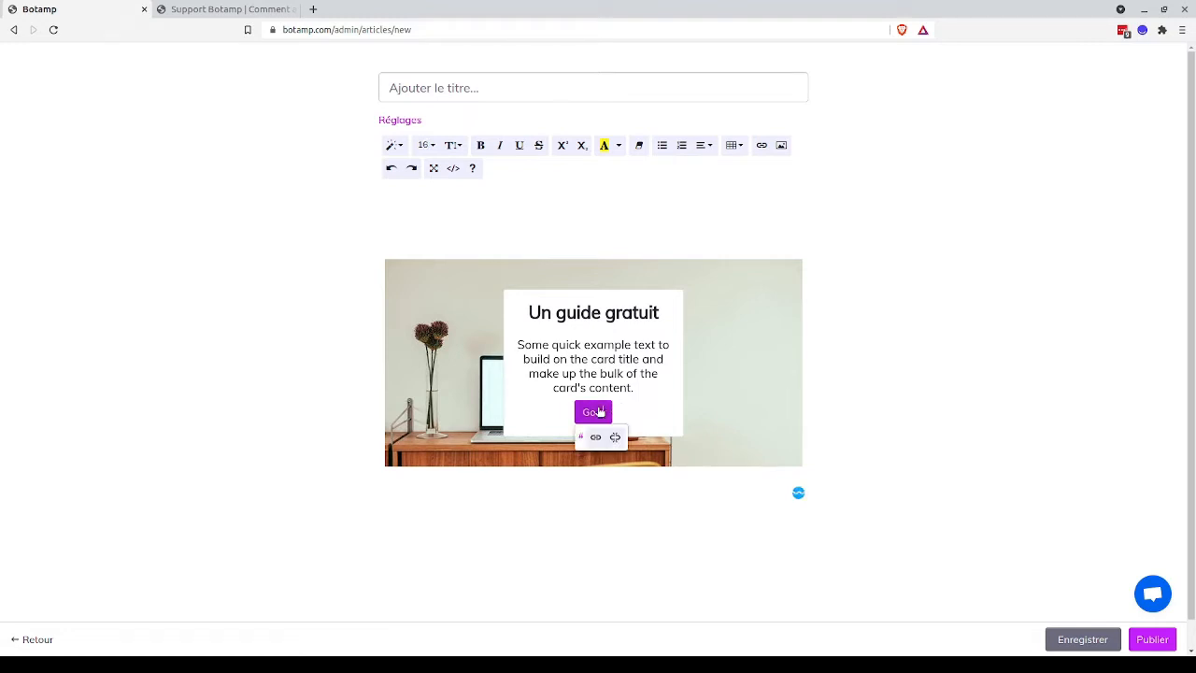
Replace the card's button label with "Oui je veux", composing the text after the card's description and moving it into the button
{"action": "left_click", "coordinate": [649, 387]}
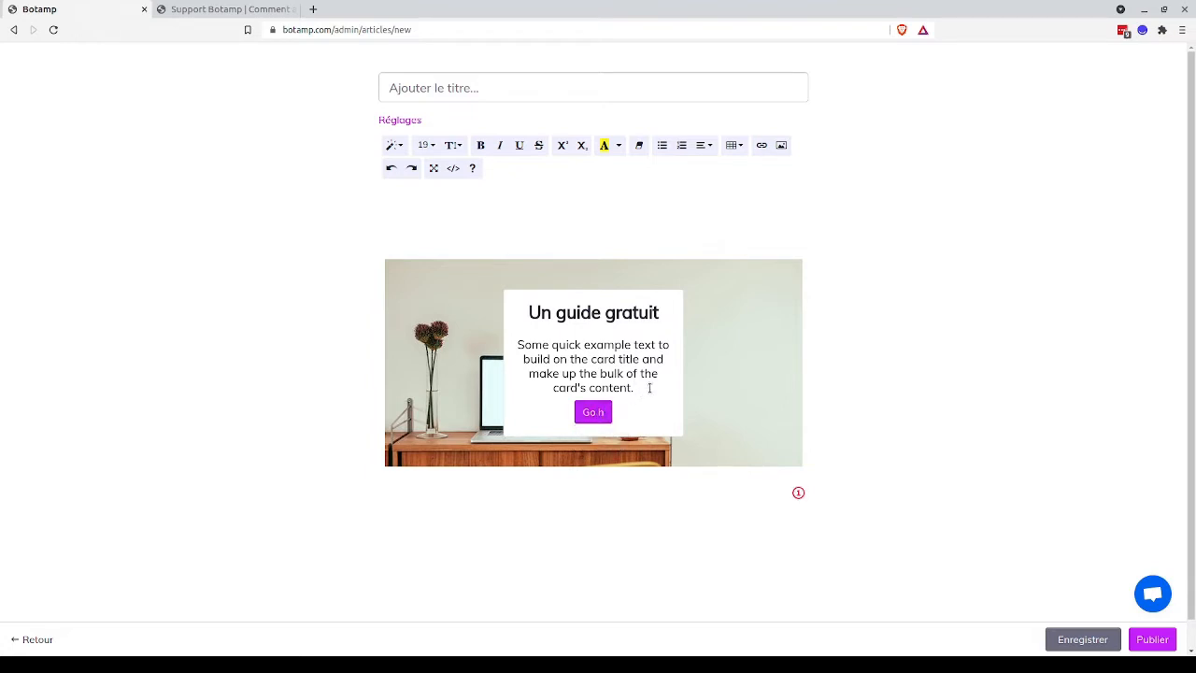
{"action": "type", "text": "Oui je"}
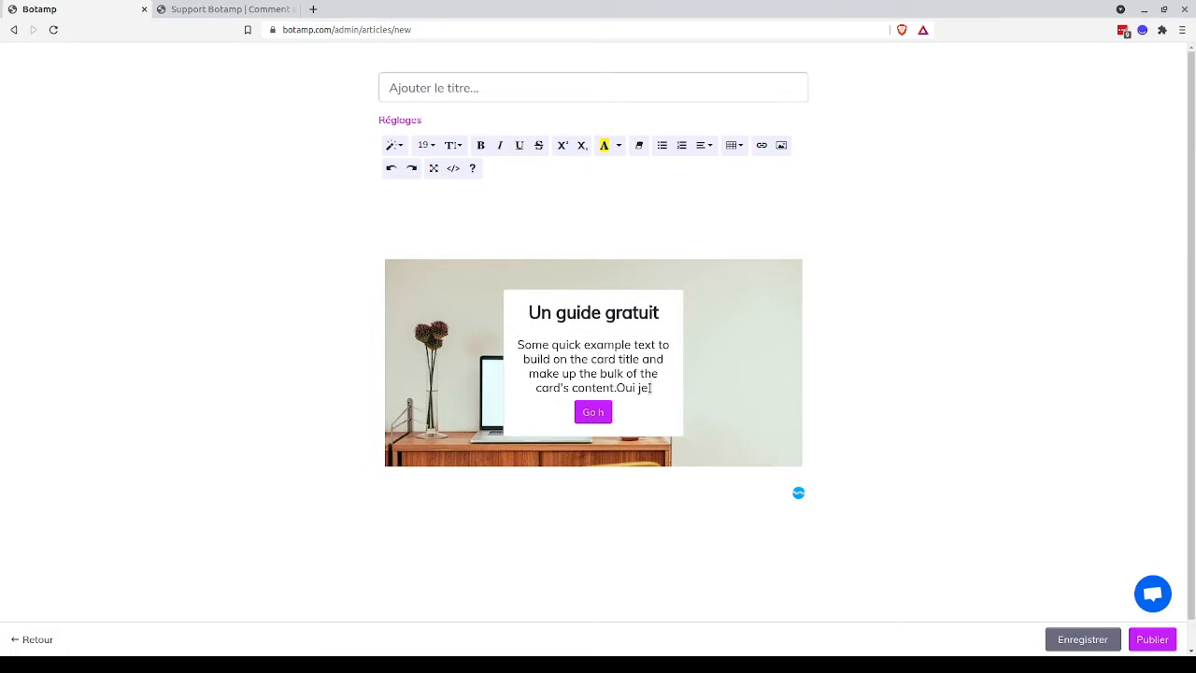
{"action": "type", "text": " veux"}
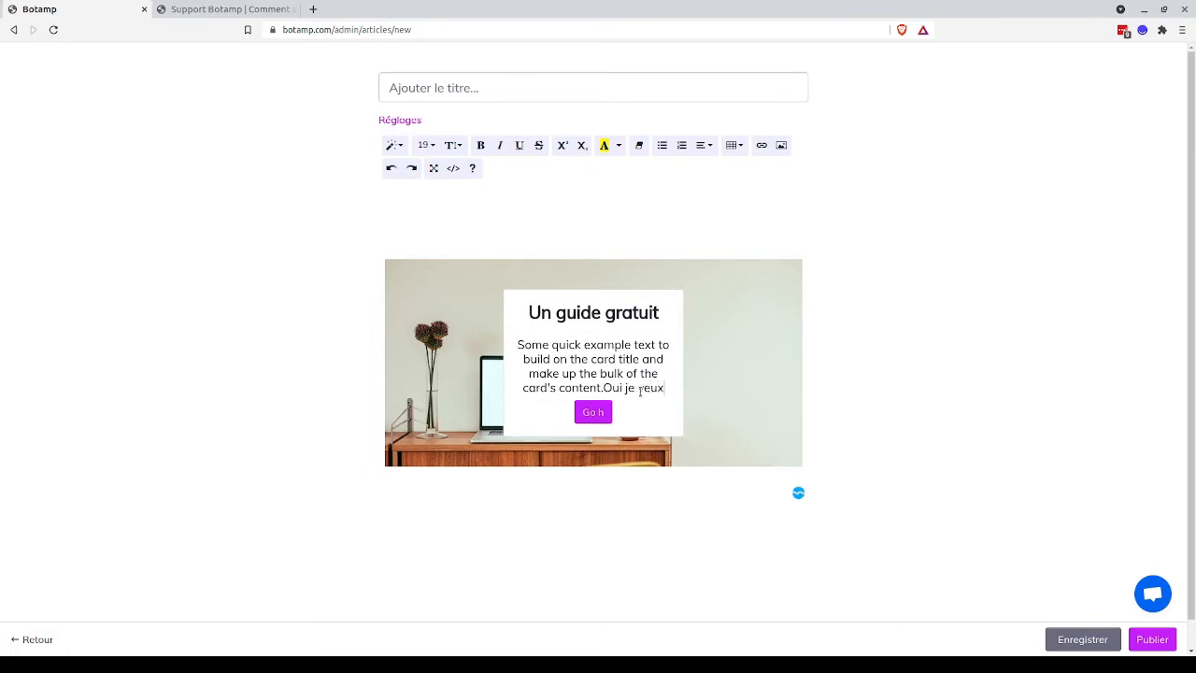
{"action": "left_click", "coordinate": [604, 386], "text": "shift"}
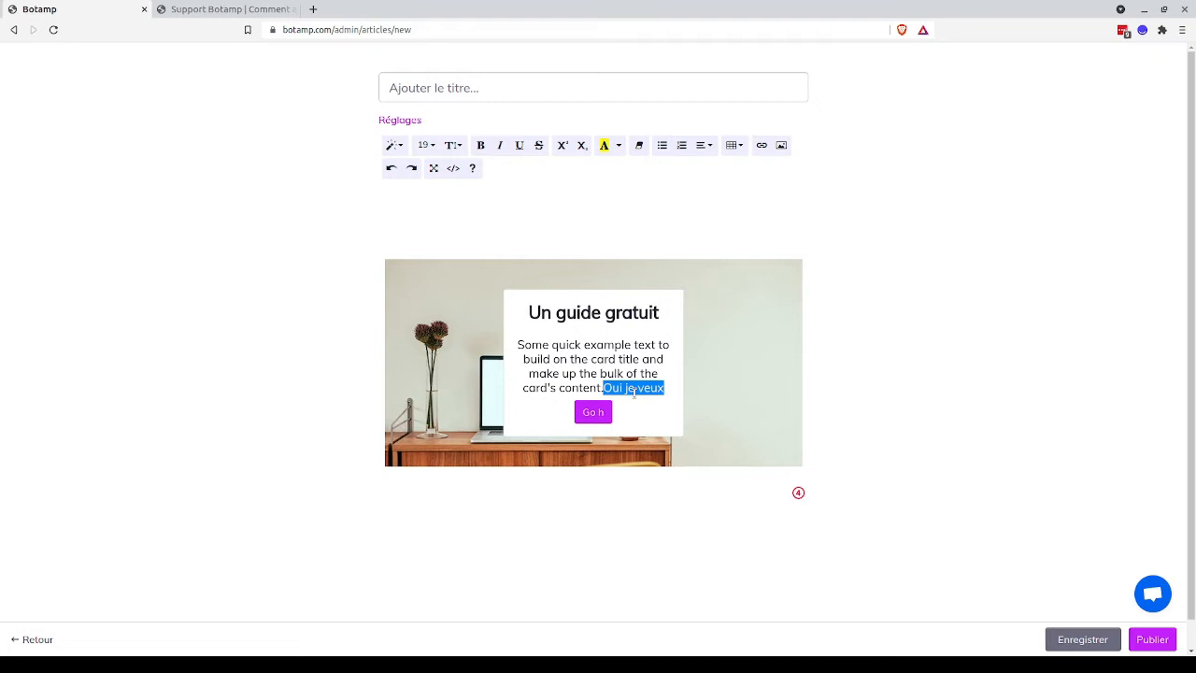
{"action": "key", "text": "BackSpace"}
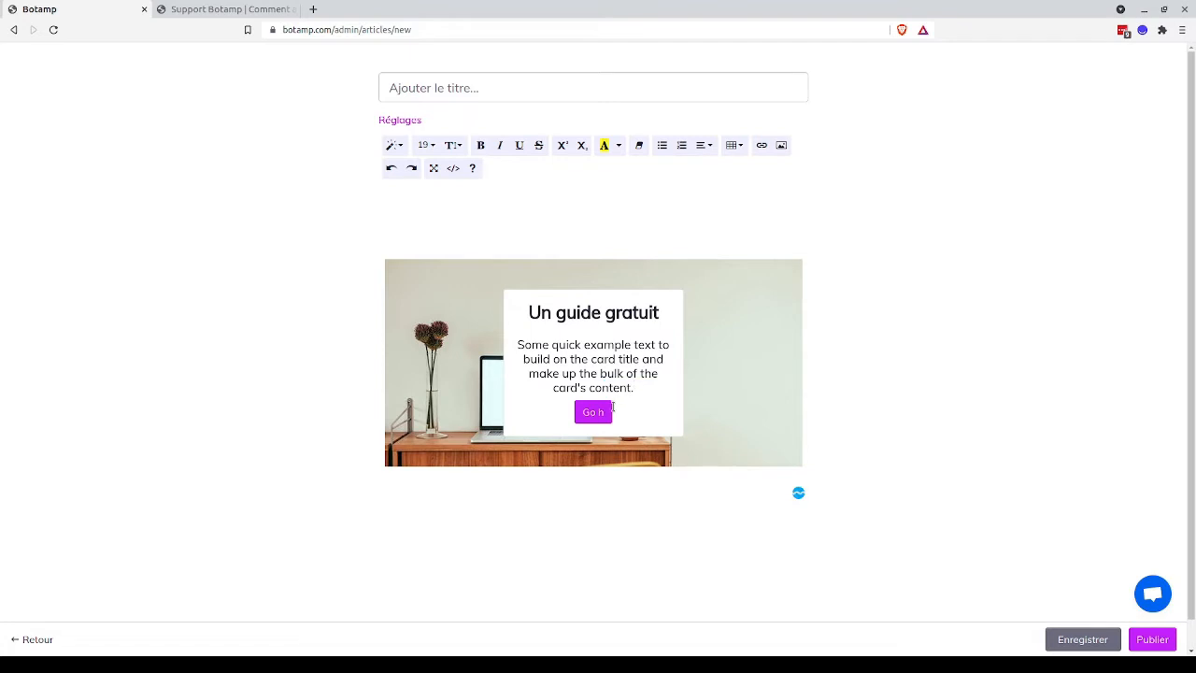
{"action": "left_click_drag", "start_coordinate": [607, 412], "coordinate": [580, 413]}
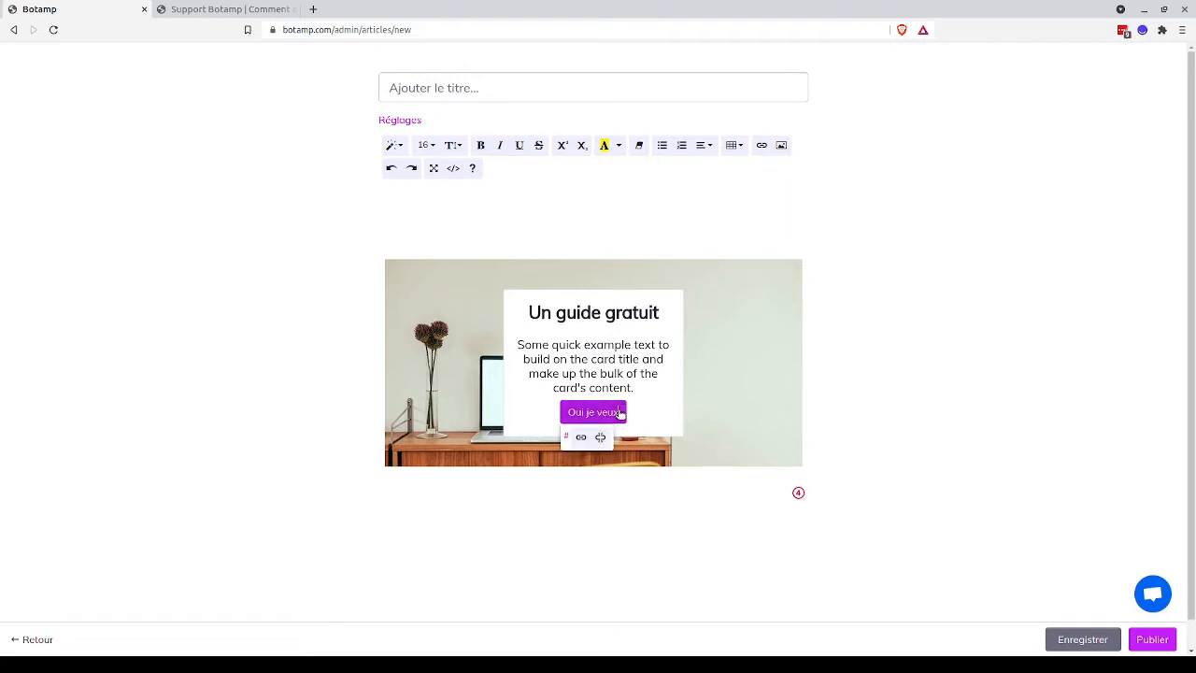
{"action": "left_click_drag", "start_coordinate": [620, 414], "coordinate": [567, 412]}
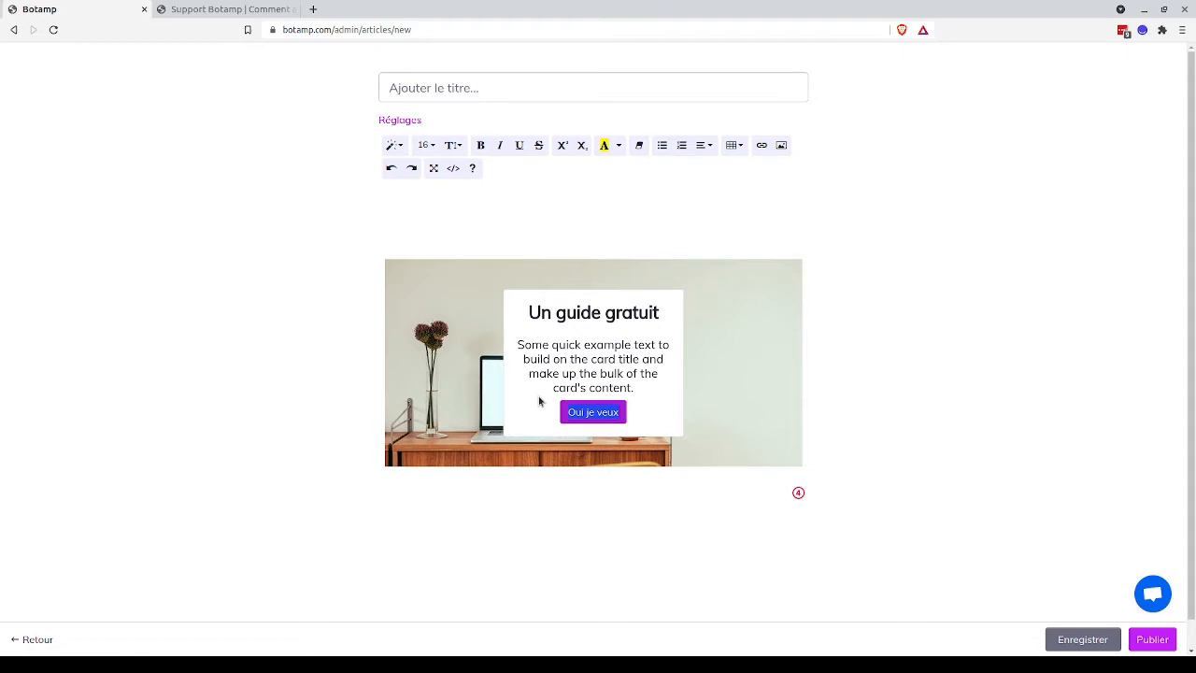
{"action": "left_click", "coordinate": [579, 413]}
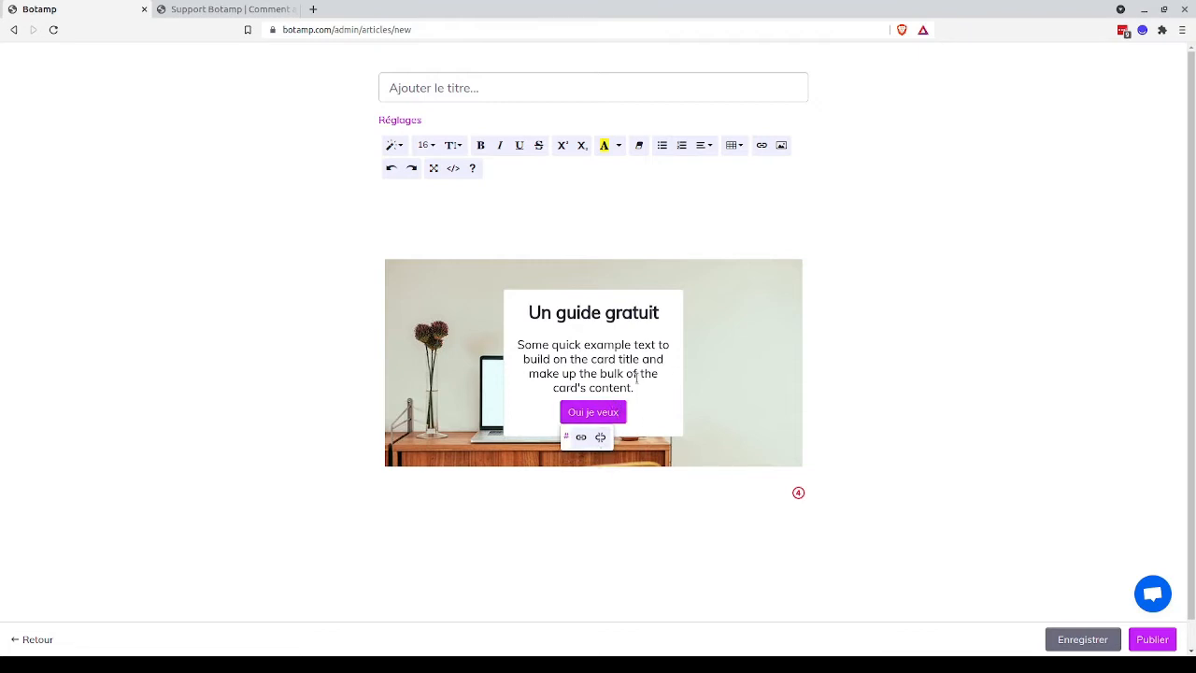
Write "Écrire du contenu en haut" above the background-image card and "Continuer d'écrire du contenu" below it
{"action": "left_click", "coordinate": [663, 368]}
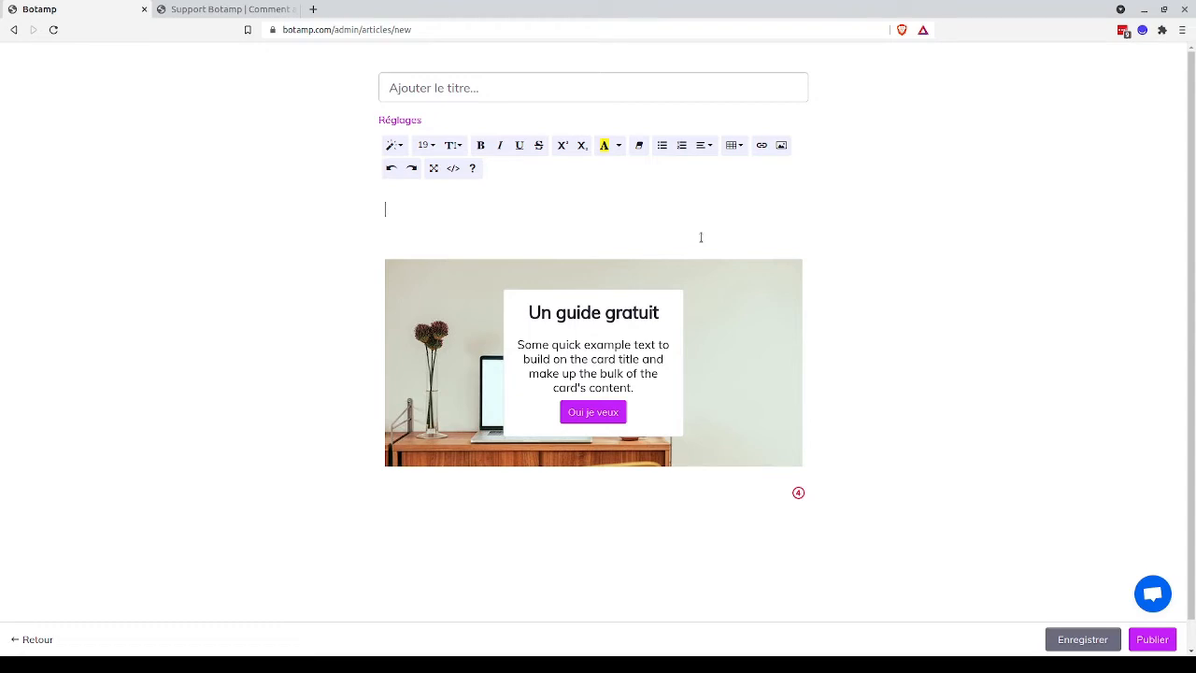
{"action": "type", "text": "Écrire du conten"}
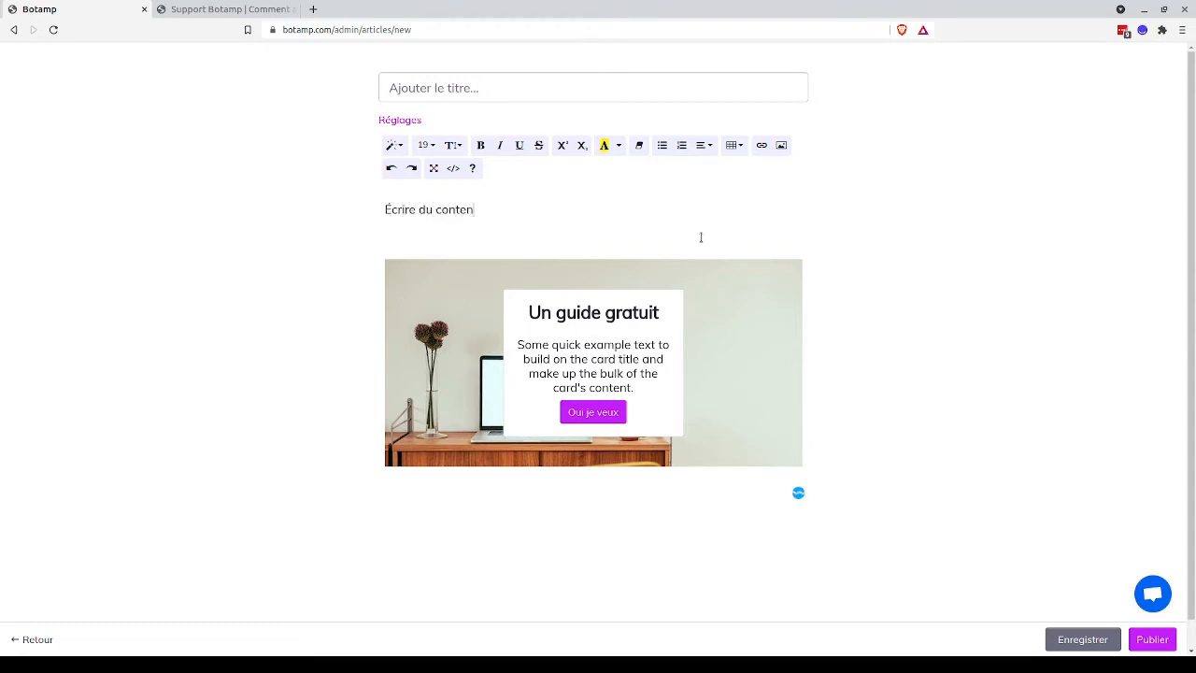
{"action": "type", "text": "u en haut"}
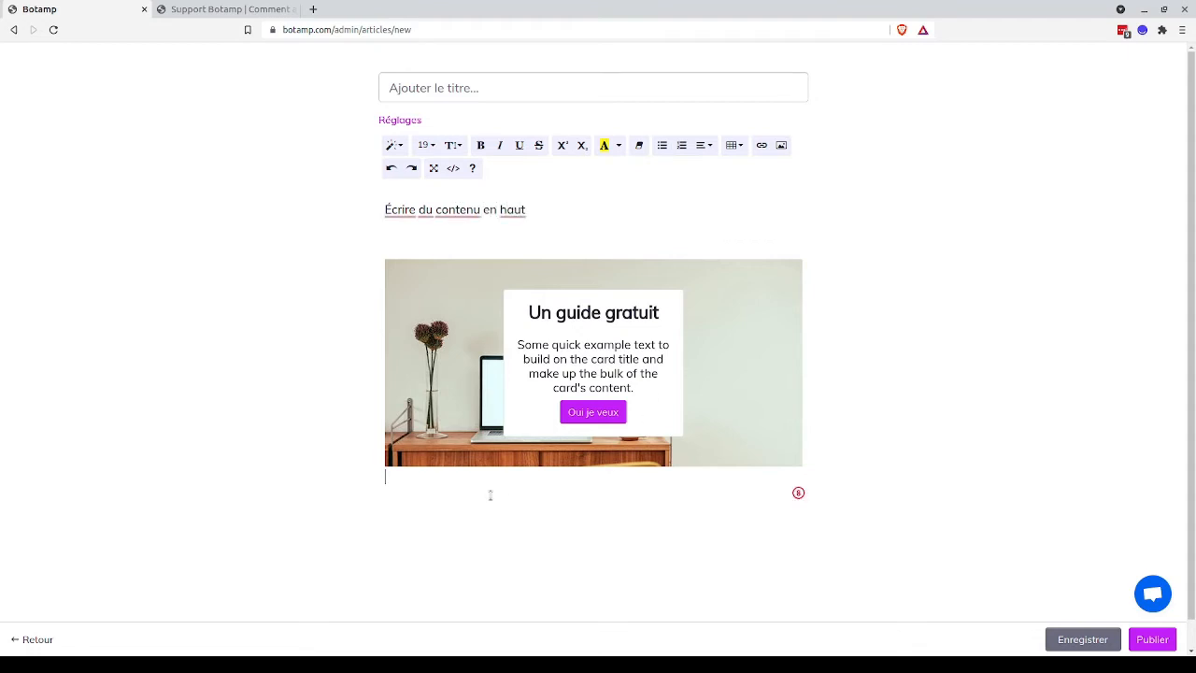
{"action": "left_click", "coordinate": [457, 525]}
{"action": "type", "text": "Continuer d'écrire du contenu"}
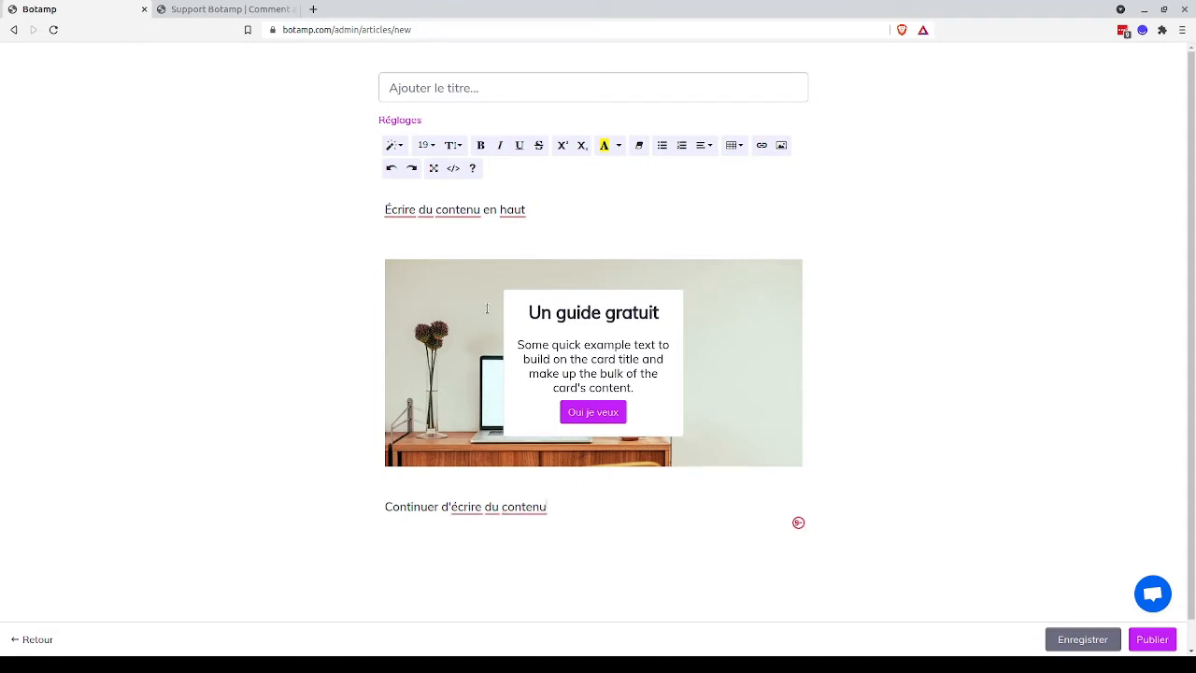
Copy the full HTML code of the "container card col-lg-10" two-button card template from the Botamp support page
{"action": "left_click", "coordinate": [251, 9]}
{"action": "left_click", "coordinate": [304, 179]}
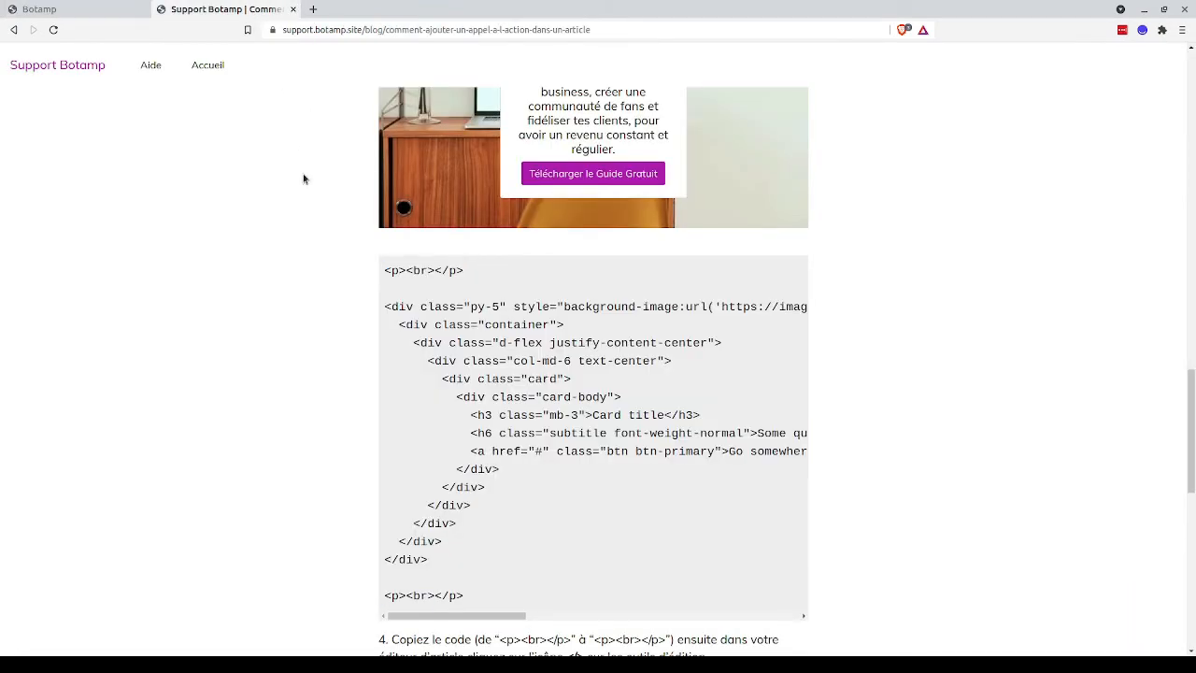
{"action": "scroll", "coordinate": [304, 180], "scroll_direction": "up", "scroll_amount": 6}
{"action": "scroll", "coordinate": [301, 178], "scroll_direction": "up", "scroll_amount": 2}
{"action": "scroll", "coordinate": [302, 178], "scroll_direction": "down", "scroll_amount": 1}
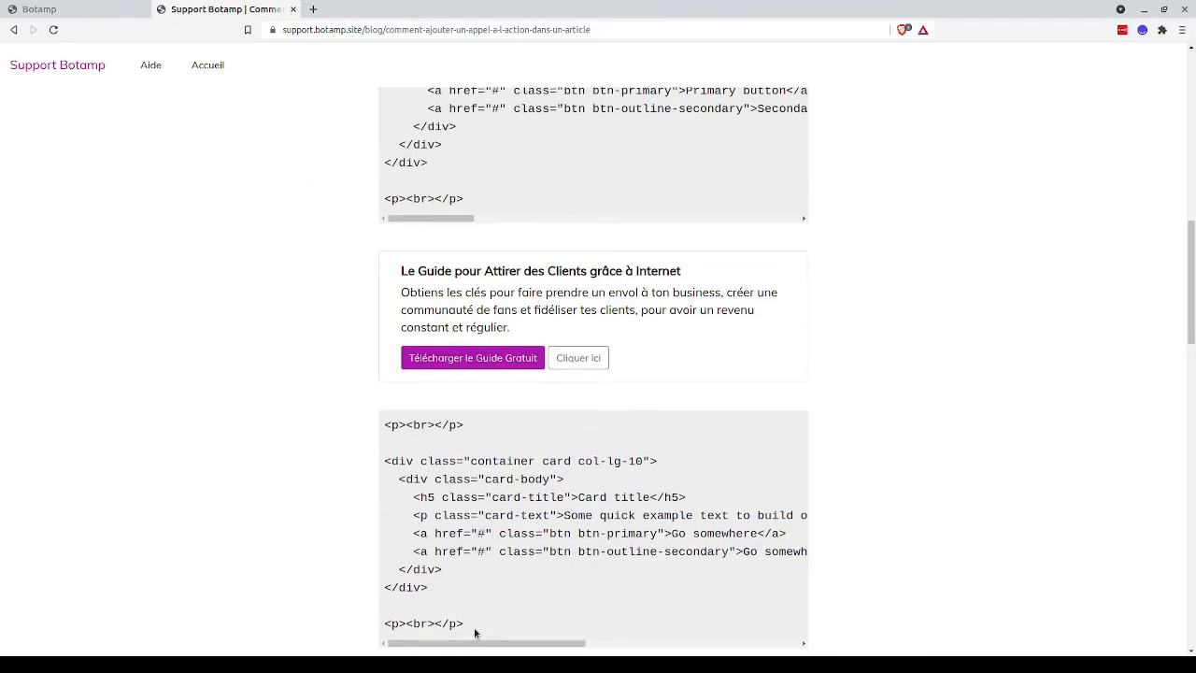
{"action": "left_click_drag", "start_coordinate": [474, 628], "coordinate": [383, 426]}
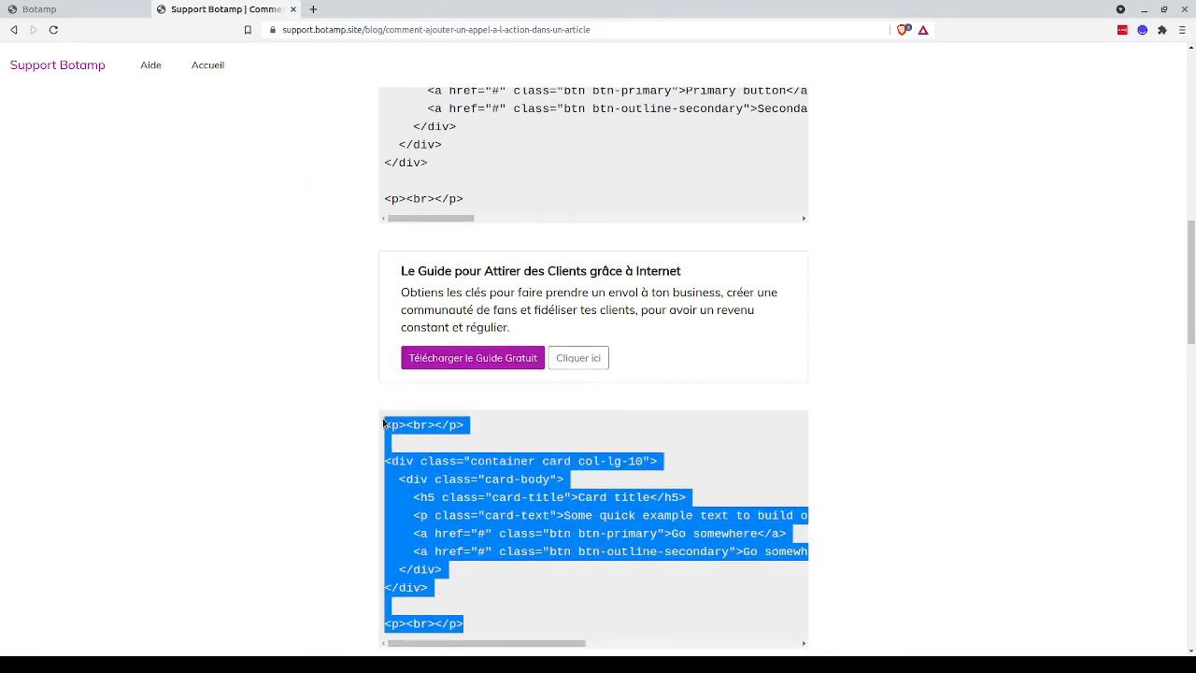
Paste the copied two-button card template at the end of the article's HTML code and return to the visual editor
{"action": "left_click", "coordinate": [101, 13]}
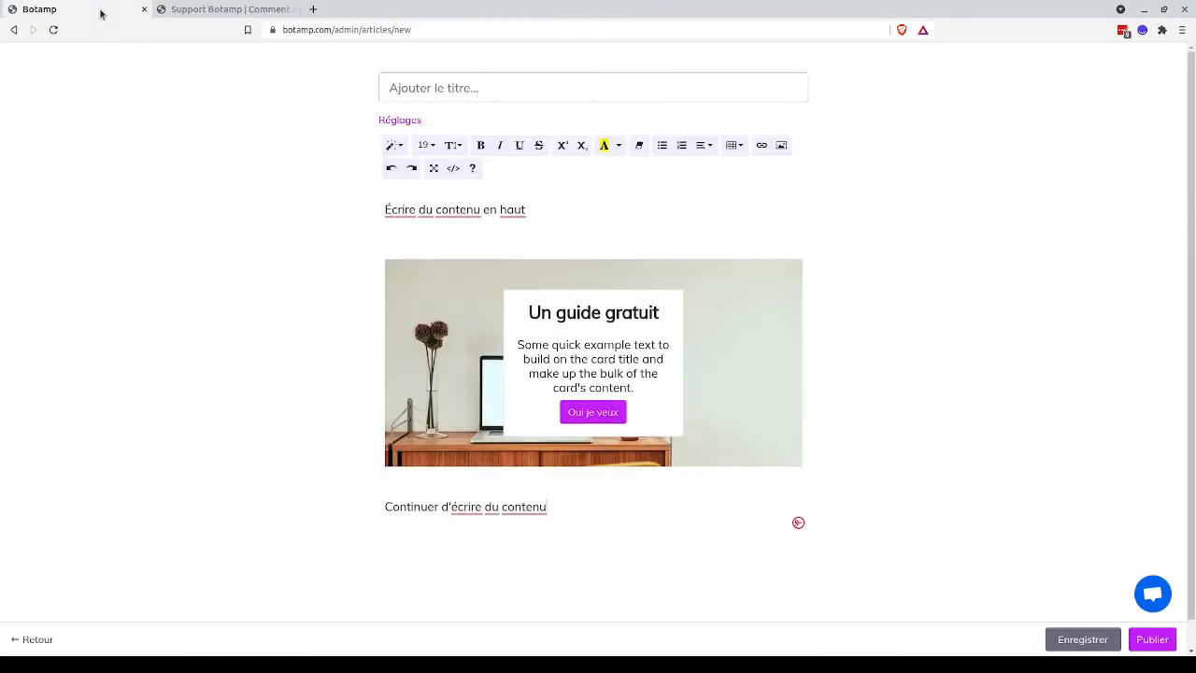
{"action": "left_click", "coordinate": [453, 168]}
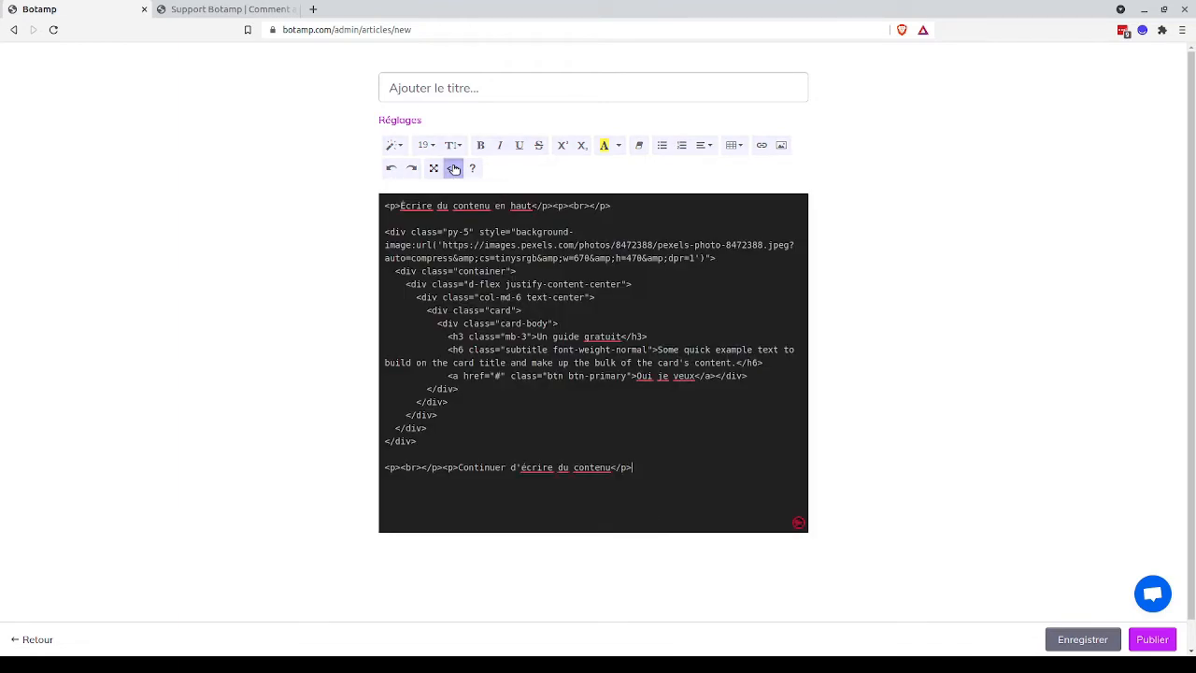
{"action": "type", "text": "<p><br></p>  <div class=\"container card col-lg-10\">   <div class=\"card-body\">     <h5 class=\"card-title\">Card title</h5>     <p class=\"card-text\">Some quick example text to build on the card title and make up the bulk of the card's content.</p>     <a href=\"#\" class=\"btn btn-primary\">Go somewhere</a>     <a href=\"#\" class=\"btn btn-outline-secondary\">Go somewhere else</a>   </div> </div>  <p><br></p>"}
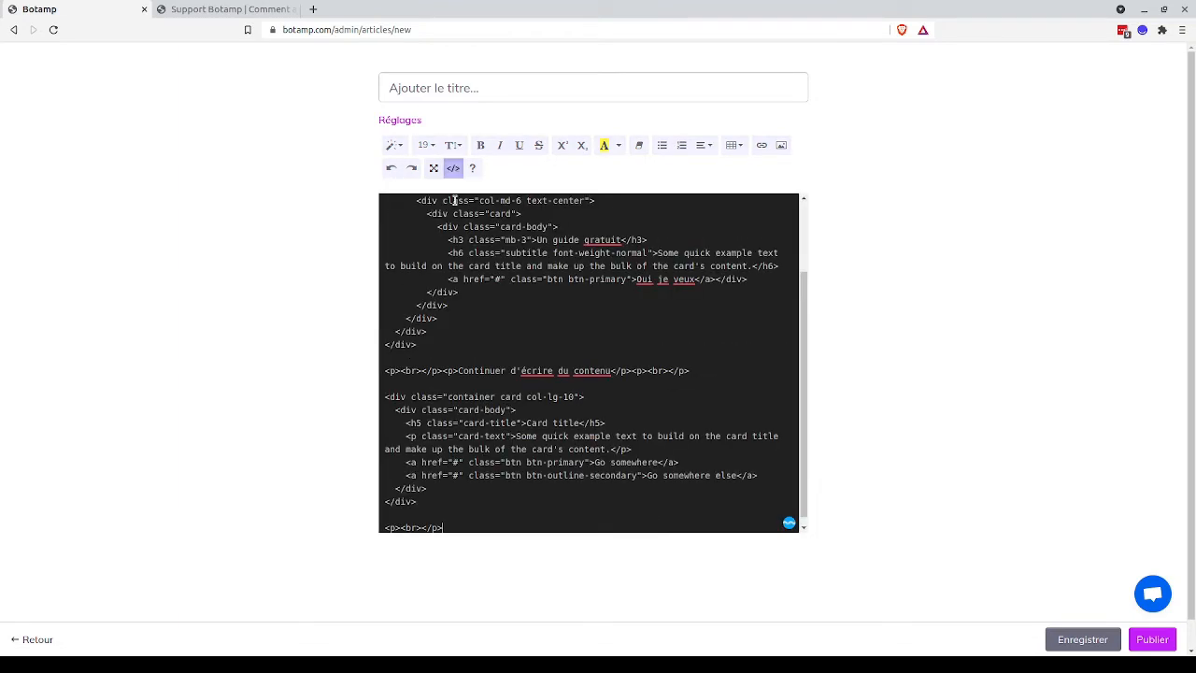
{"action": "left_click", "coordinate": [453, 168]}
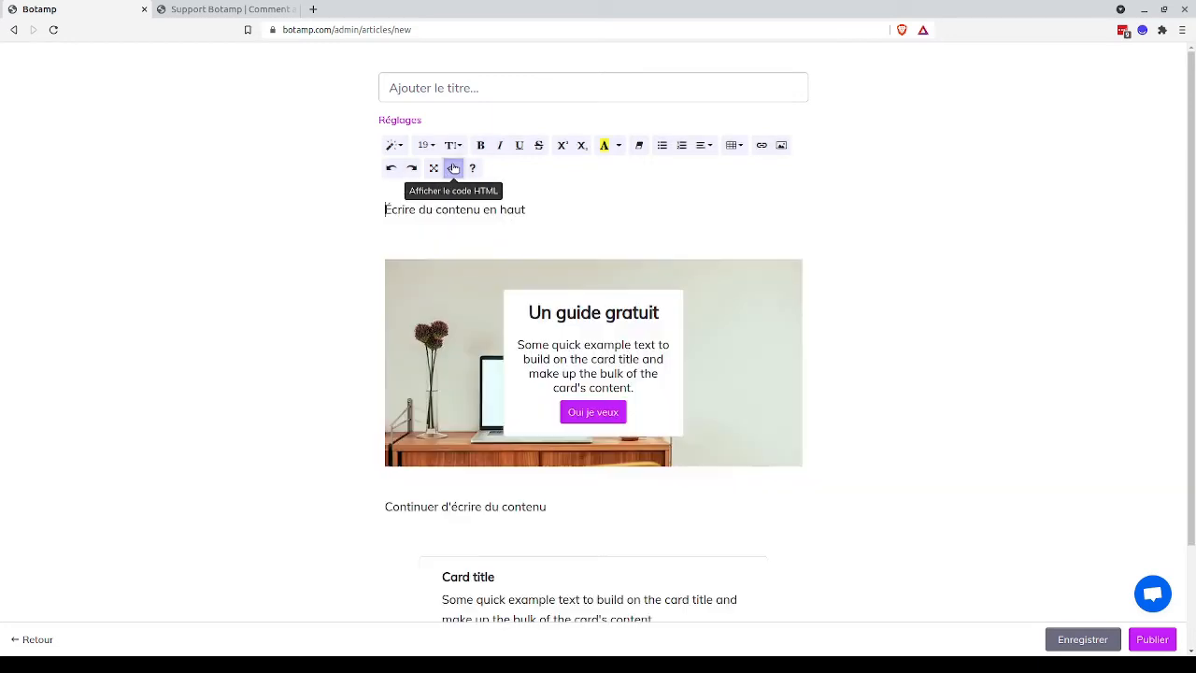
Delete the "Go somewhere else" button from the second card
{"action": "scroll", "coordinate": [505, 467], "scroll_direction": "down", "scroll_amount": 1}
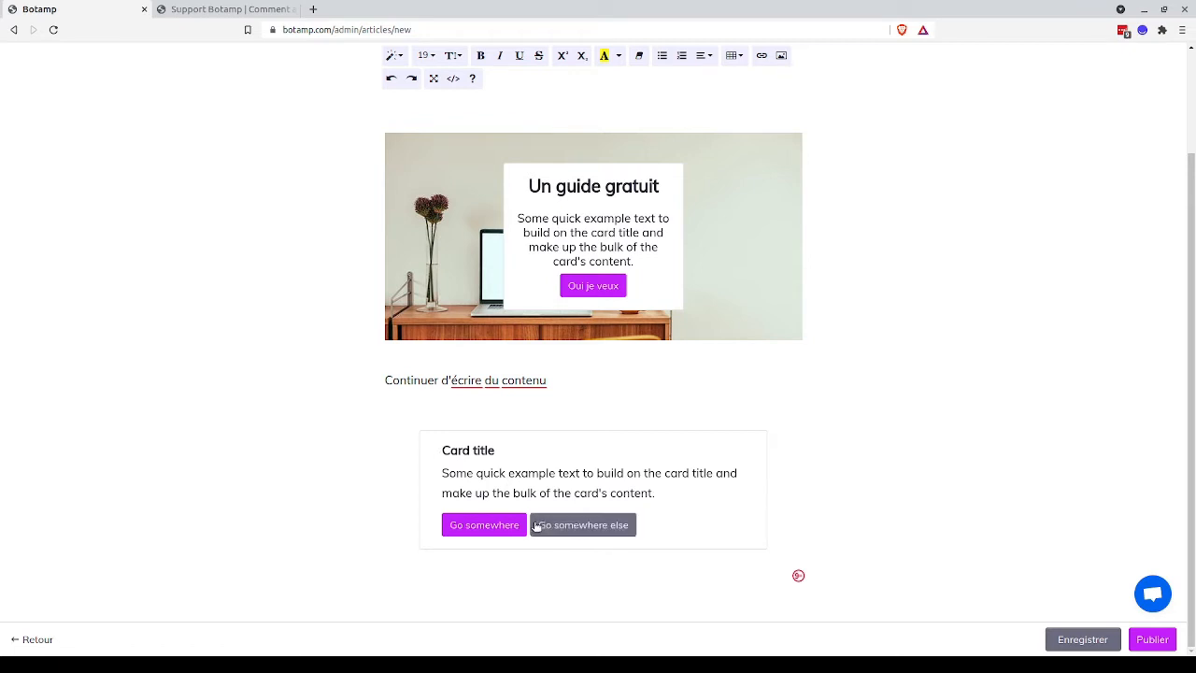
{"action": "left_click", "coordinate": [630, 527]}
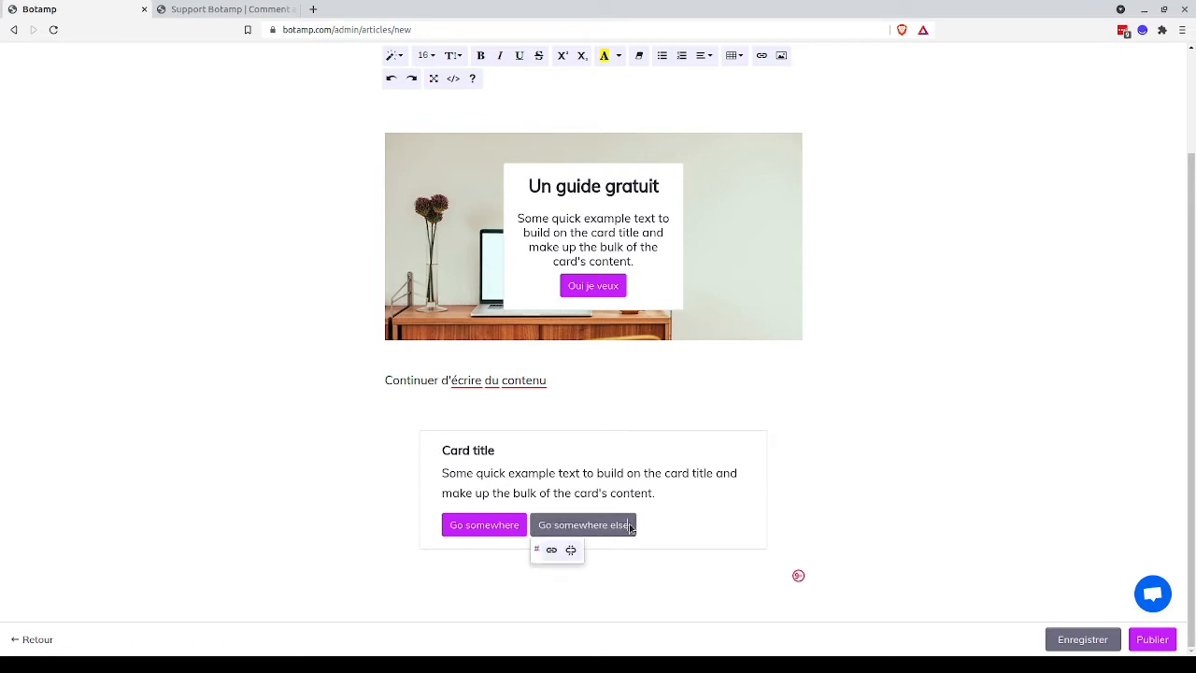
{"action": "key", "text": "BackSpace"}
{"action": "key", "text": "BackSpace"}
{"action": "key", "text": "BackSpace"}
{"action": "key", "text": "BackSpace"}
{"action": "key", "text": "BackSpace"}
{"action": "key", "text": "BackSpace"}
{"action": "key", "text": "BackSpace"}
{"action": "key", "text": "BackSpace"}
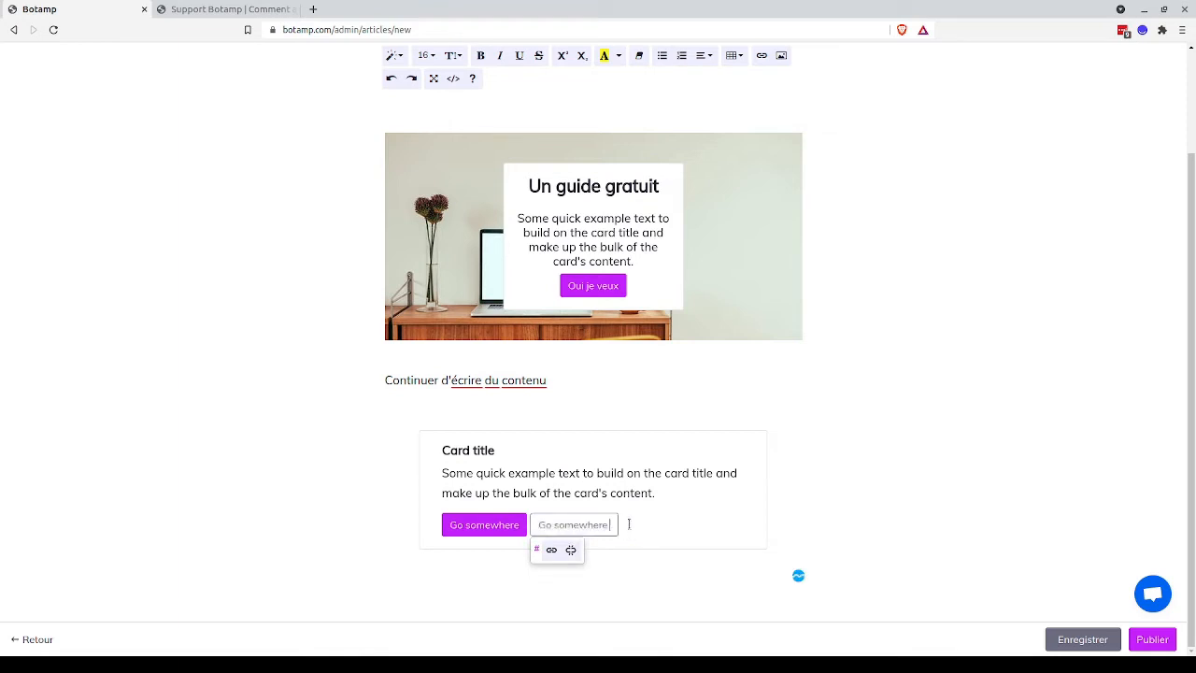
{"action": "key", "text": "BackSpace"}
{"action": "key", "text": "BackSpace"}
{"action": "key", "text": "BackSpace"}
{"action": "key", "text": "BackSpace"}
{"action": "key", "text": "BackSpace"}
{"action": "key", "text": "BackSpace"}
{"action": "key", "text": "BackSpace"}
{"action": "key", "text": "BackSpace"}
{"action": "key", "text": "BackSpace"}
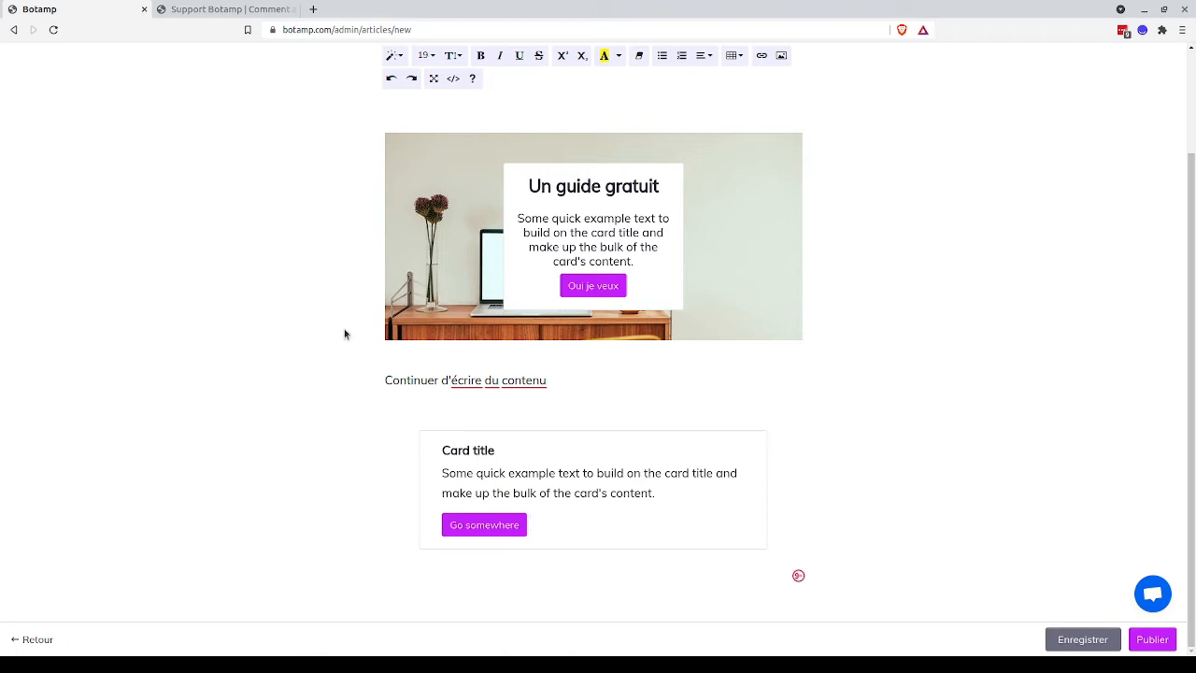
Title the article "Un titre intéressant" and publish it
{"action": "scroll", "coordinate": [344, 334], "scroll_direction": "up", "scroll_amount": 2}
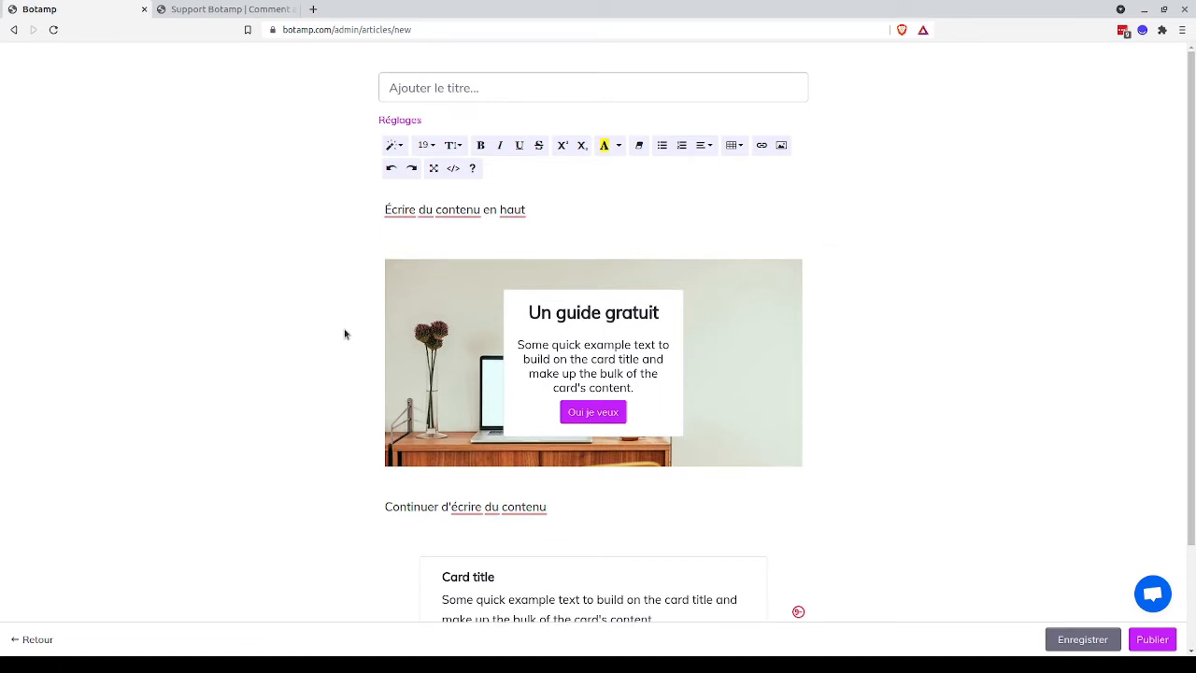
{"action": "left_click", "coordinate": [455, 92]}
{"action": "type", "text": "Un "}
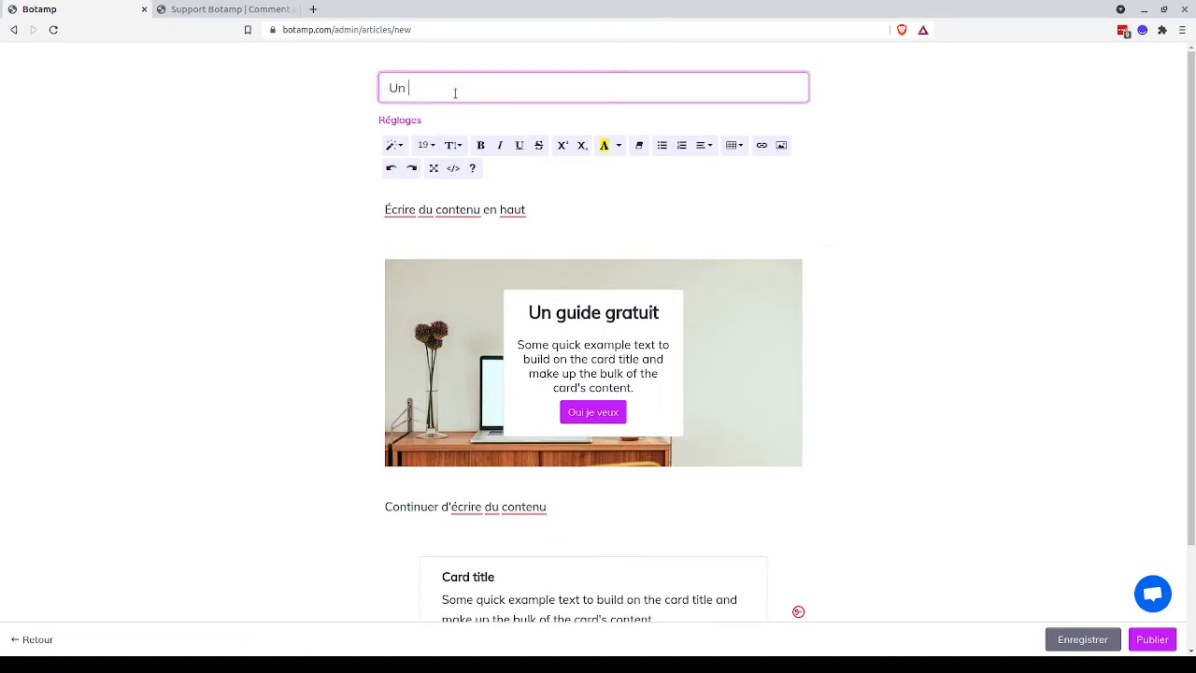
{"action": "type", "text": "titre intéressant"}
{"action": "left_click", "coordinate": [1167, 636]}
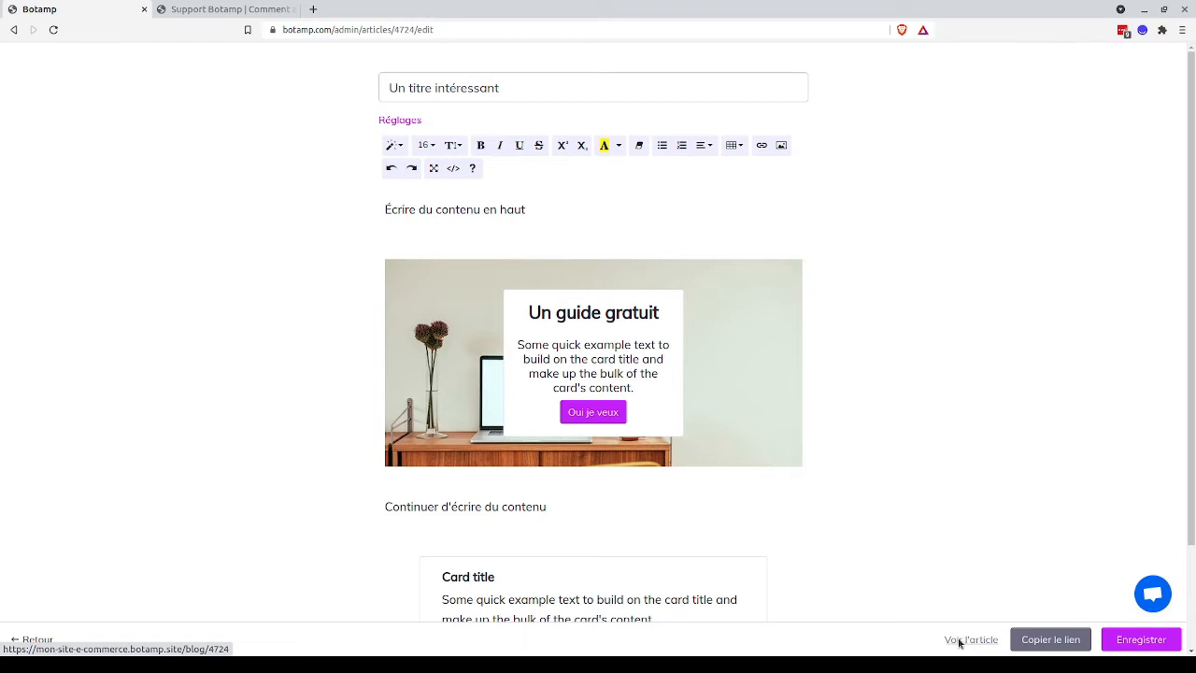
Open the published article, examine both call-to-action cards and try the "Oui je veux" button
{"action": "left_click", "coordinate": [959, 641]}
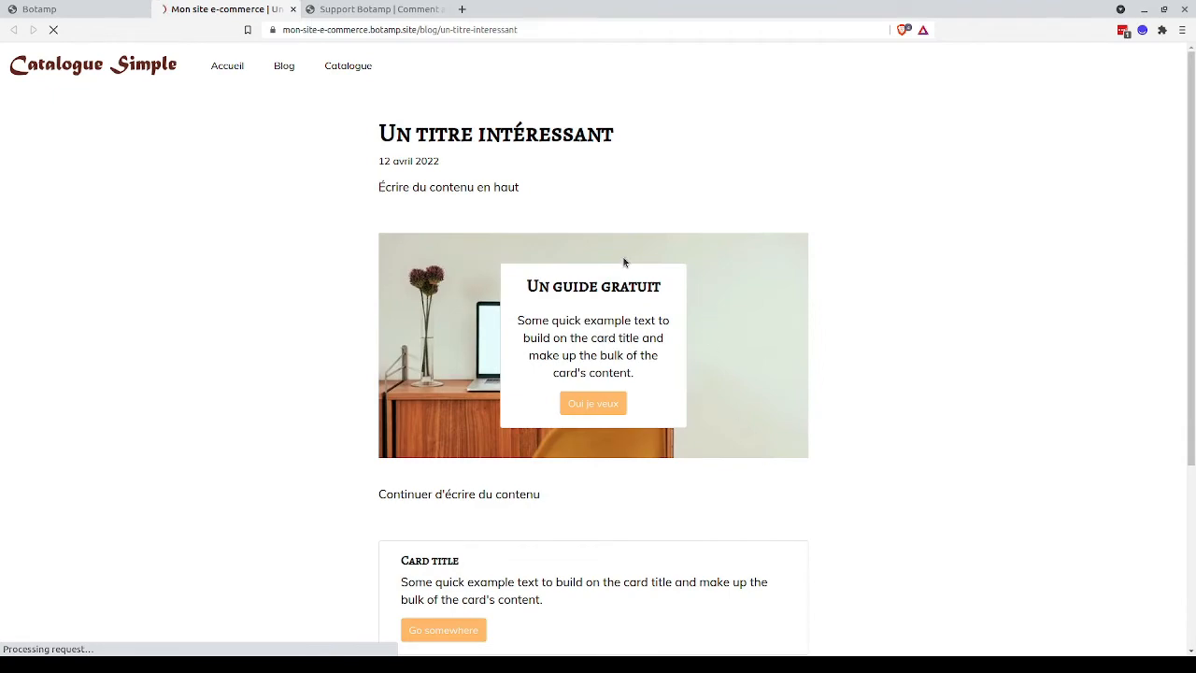
{"action": "scroll", "coordinate": [624, 260], "scroll_direction": "down", "scroll_amount": 3}
{"action": "scroll", "coordinate": [624, 262], "scroll_direction": "up", "scroll_amount": 3}
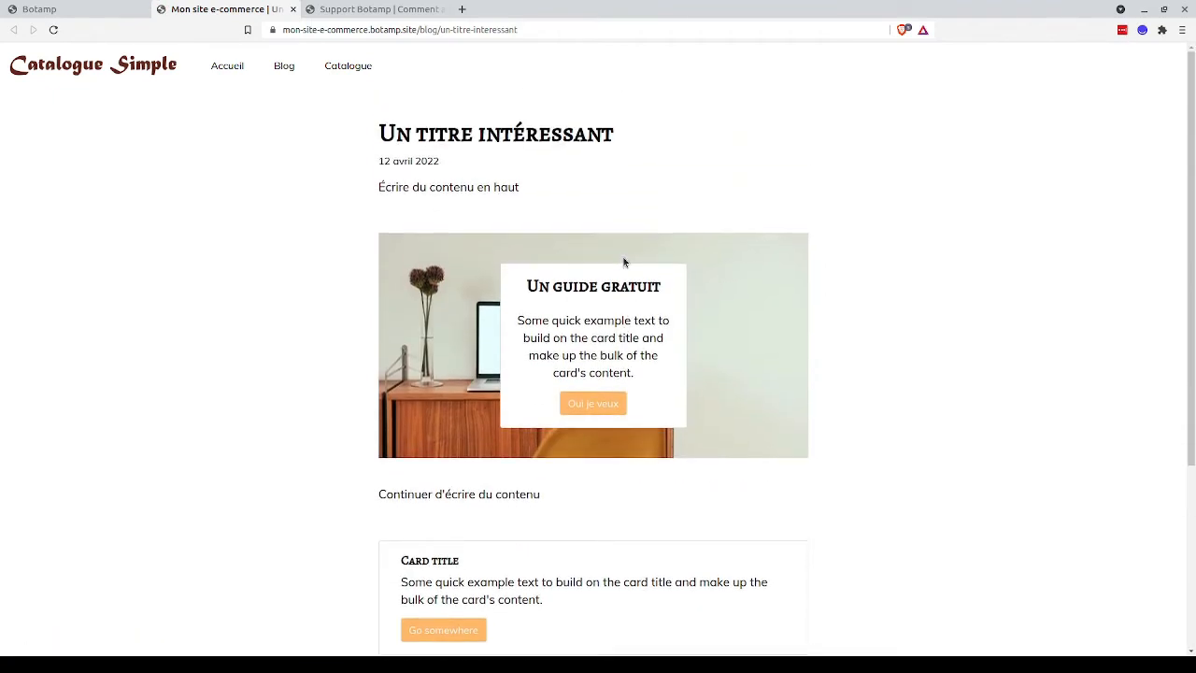
{"action": "scroll", "coordinate": [624, 261], "scroll_direction": "down", "scroll_amount": 3}
{"action": "scroll", "coordinate": [623, 261], "scroll_direction": "up", "scroll_amount": 3}
{"action": "scroll", "coordinate": [536, 393], "scroll_direction": "down", "scroll_amount": 3}
{"action": "scroll", "coordinate": [523, 245], "scroll_direction": "up", "scroll_amount": 1}
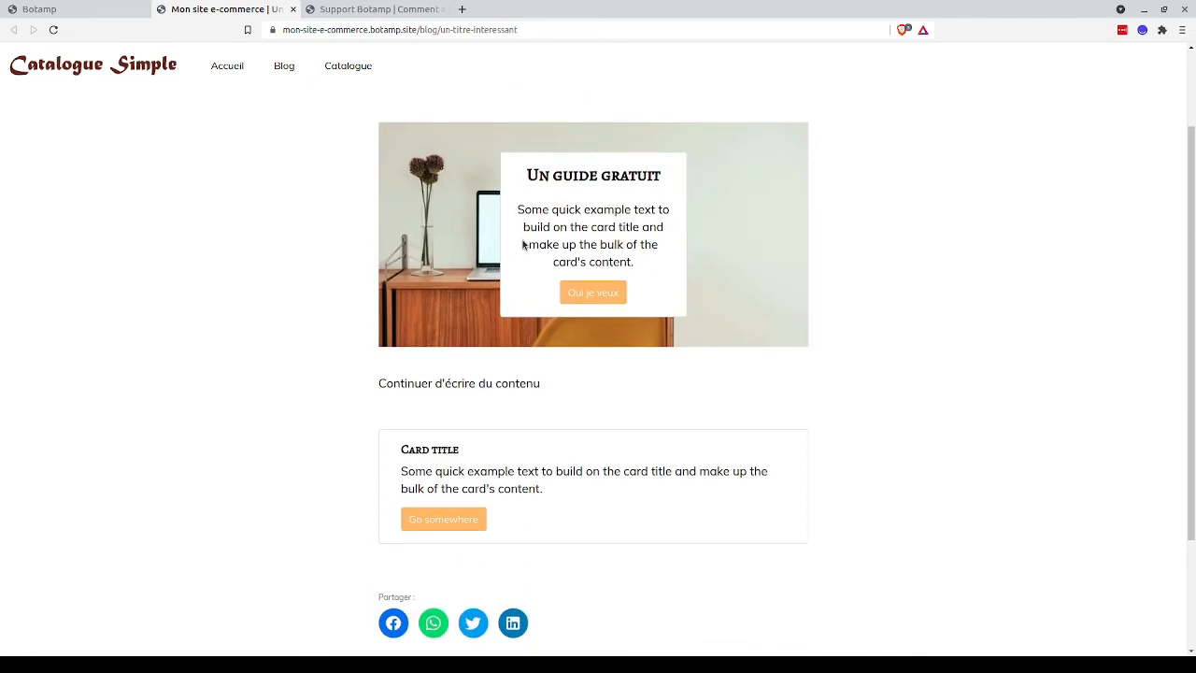
{"action": "scroll", "coordinate": [521, 348], "scroll_direction": "up", "scroll_amount": 1}
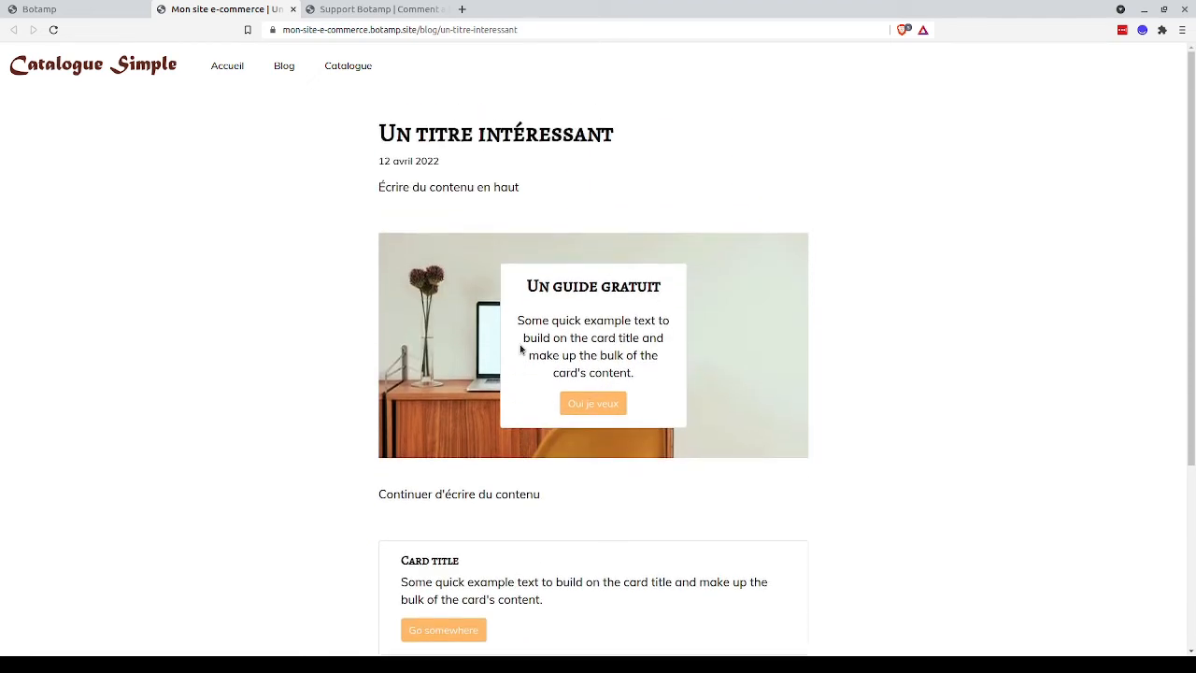
{"action": "left_click", "coordinate": [585, 403]}
{"action": "left_click", "coordinate": [102, 11]}
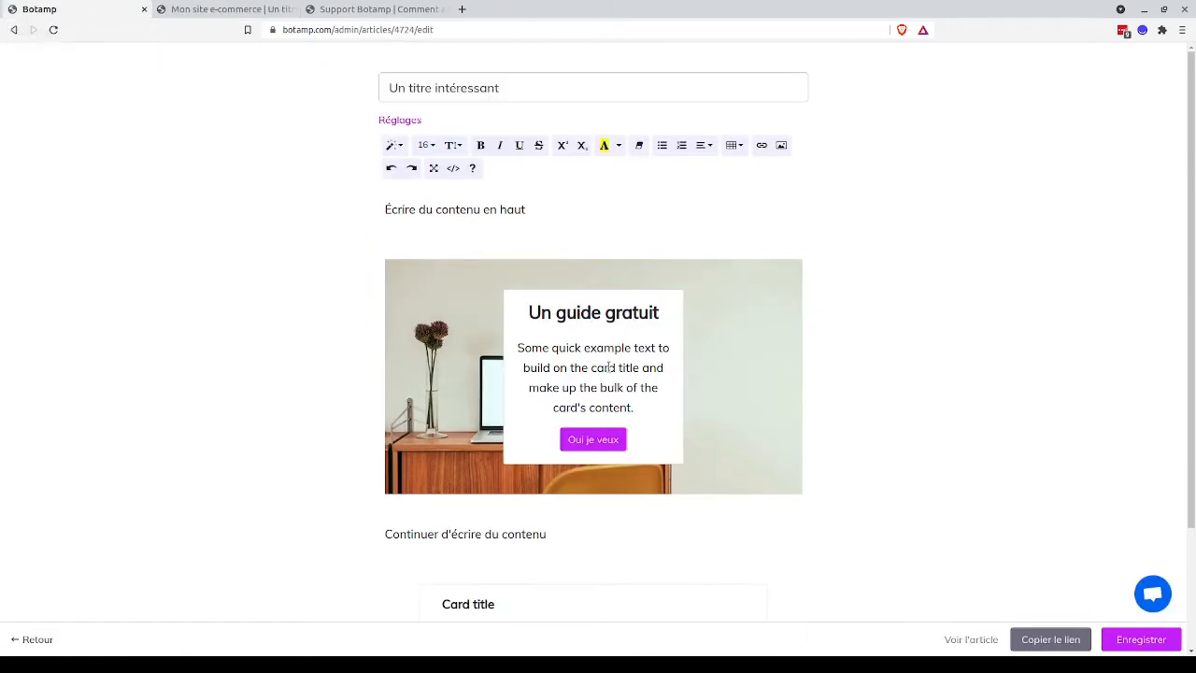
{"action": "left_click", "coordinate": [600, 439]}
{"action": "left_click", "coordinate": [580, 465]}
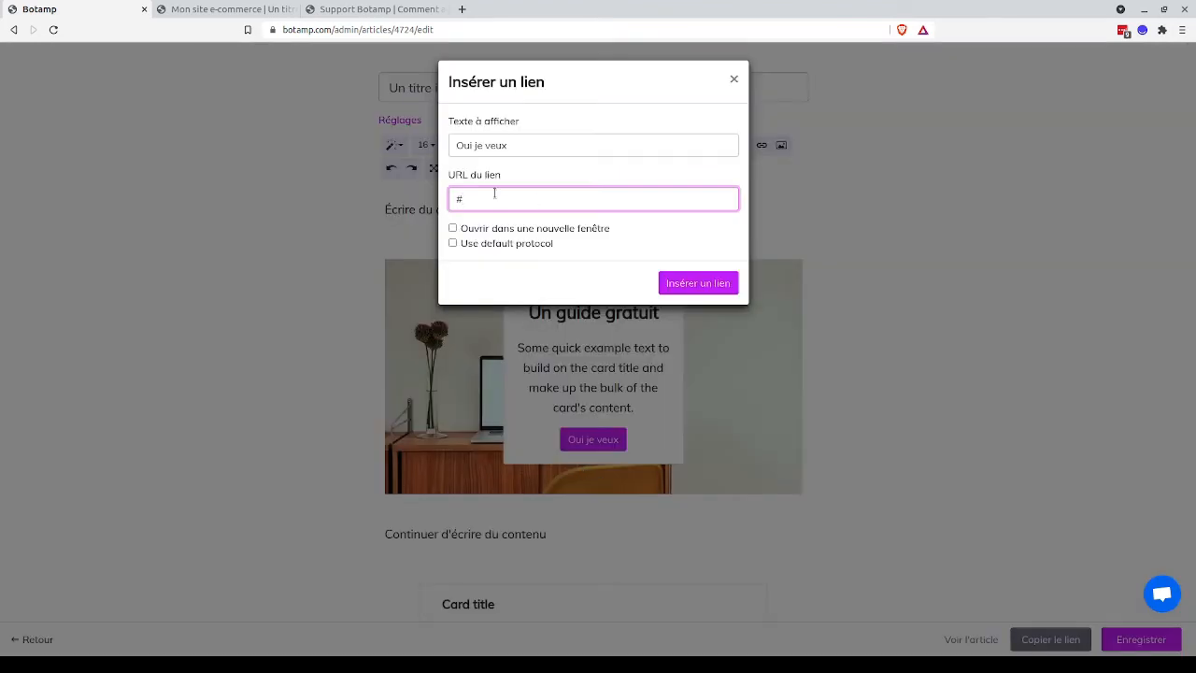
{"action": "left_click_drag", "start_coordinate": [494, 194], "coordinate": [427, 197]}
{"action": "type", "text": "https://support.botamp.site"}
{"action": "left_click", "coordinate": [664, 282]}
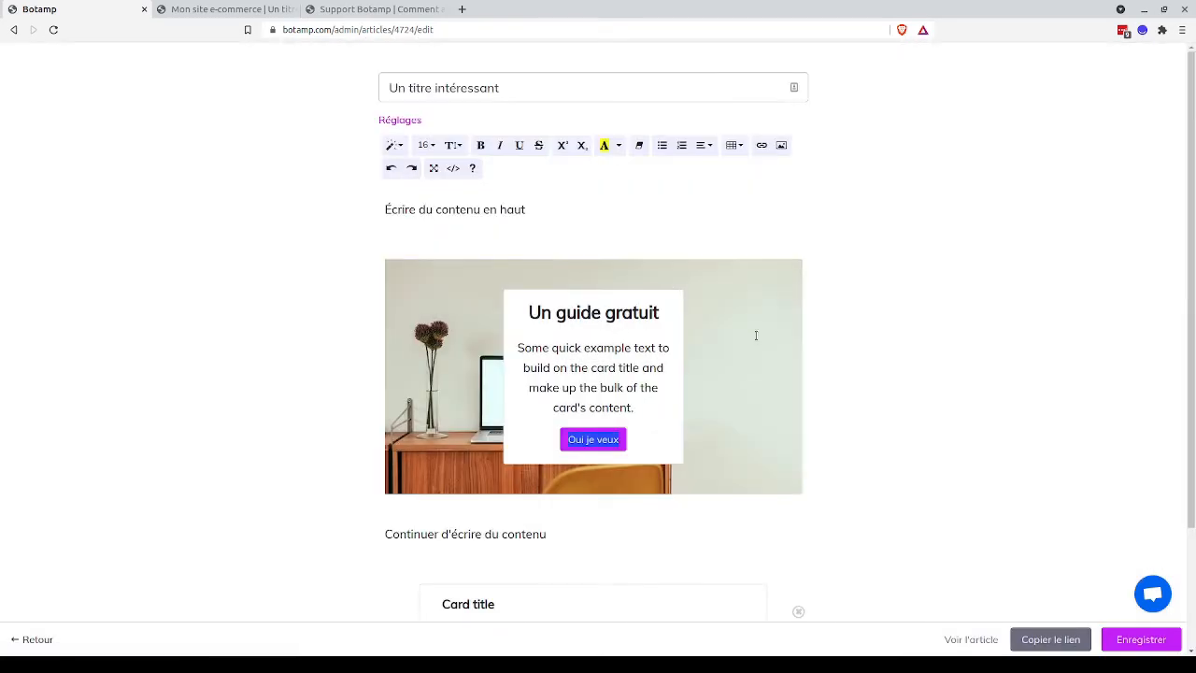
{"action": "left_click", "coordinate": [1151, 642]}
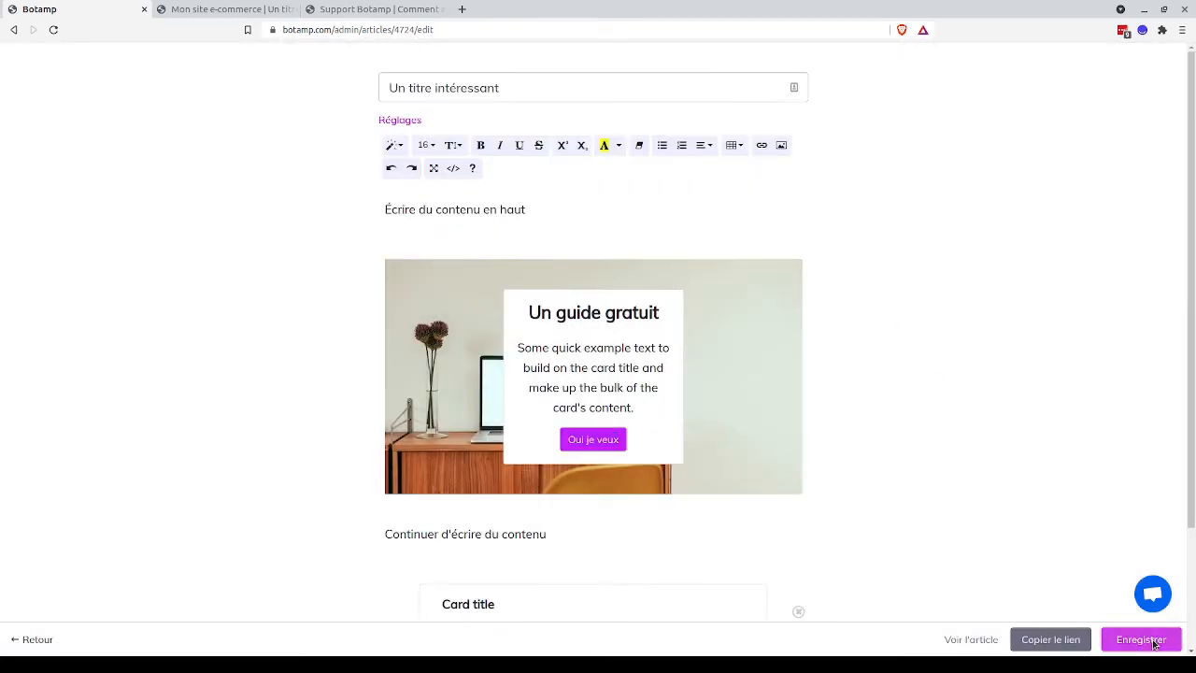
Reload the published article, test the "Oui je veux" button's link, look over the support site and return to the article
{"action": "left_click", "coordinate": [250, 11]}
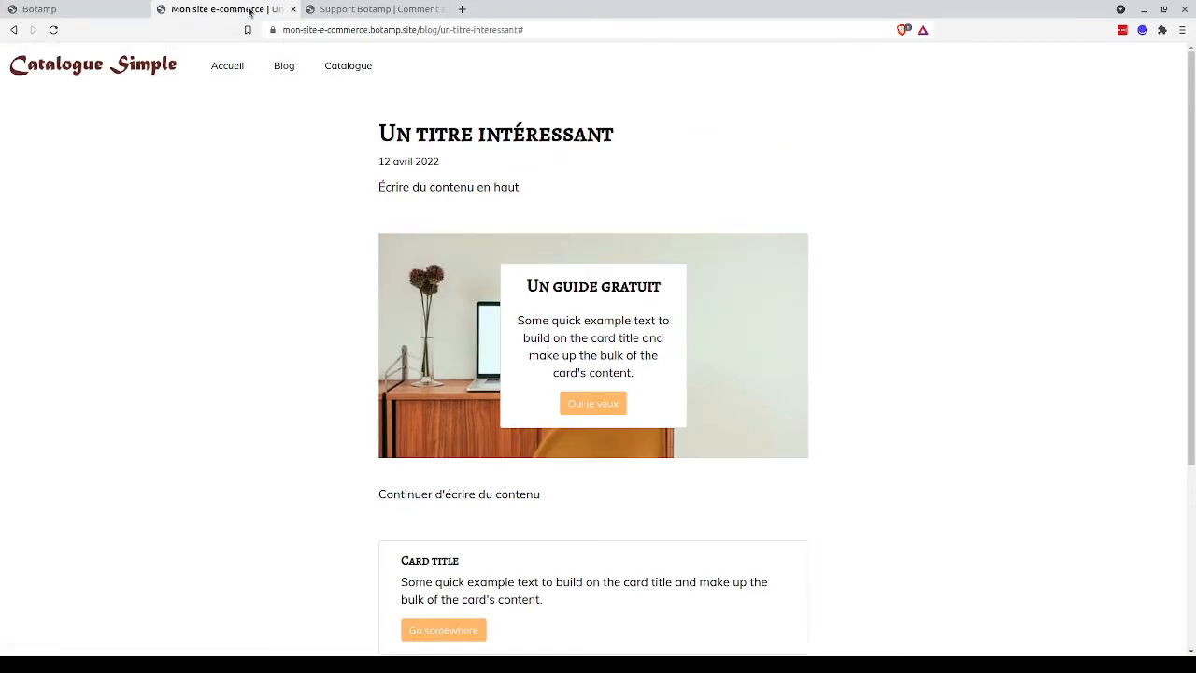
{"action": "left_click", "coordinate": [54, 30]}
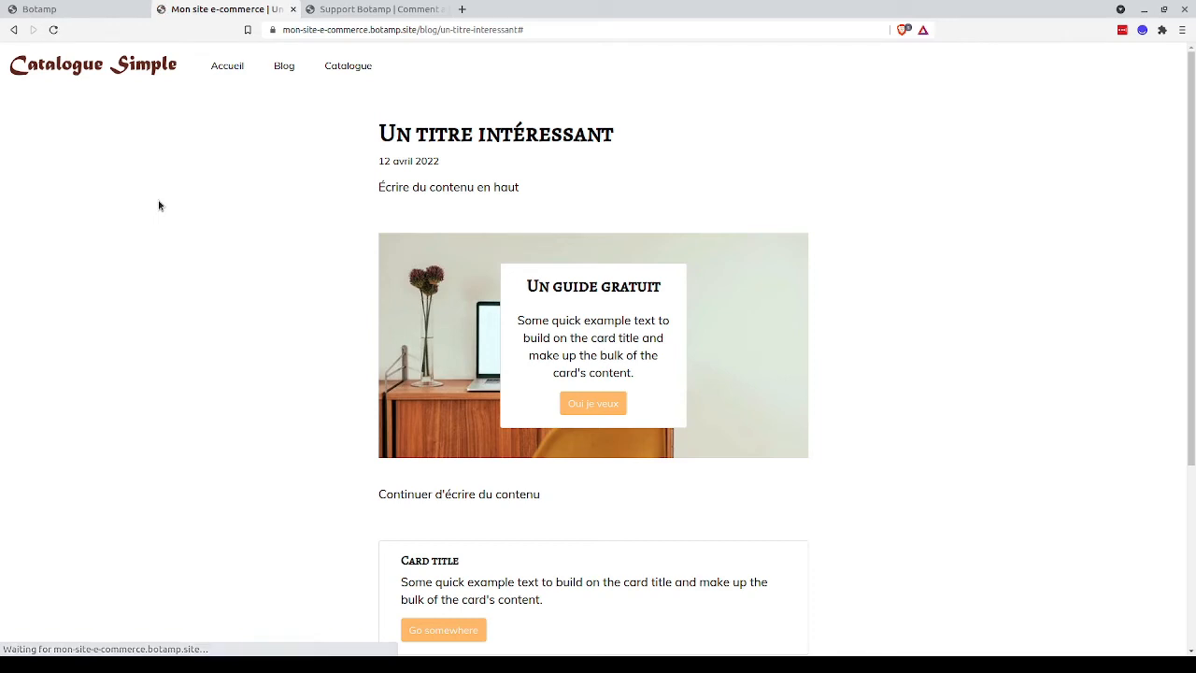
{"action": "left_click", "coordinate": [586, 404]}
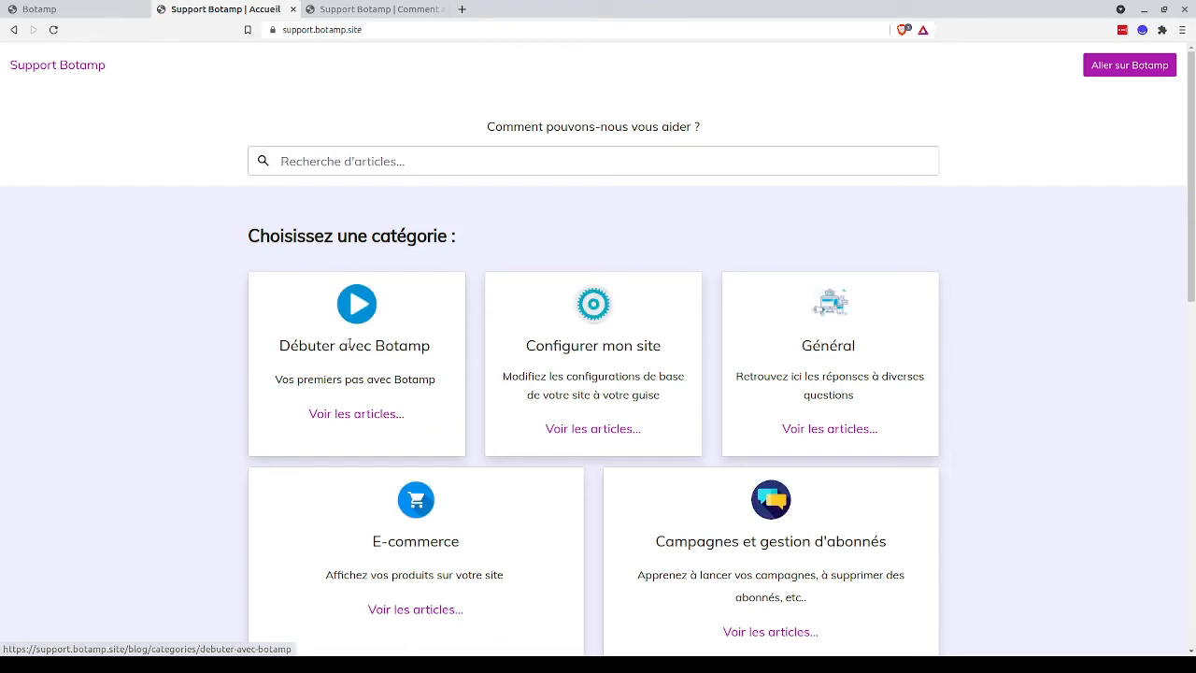
{"action": "scroll", "coordinate": [592, 435], "scroll_direction": "down", "scroll_amount": 3}
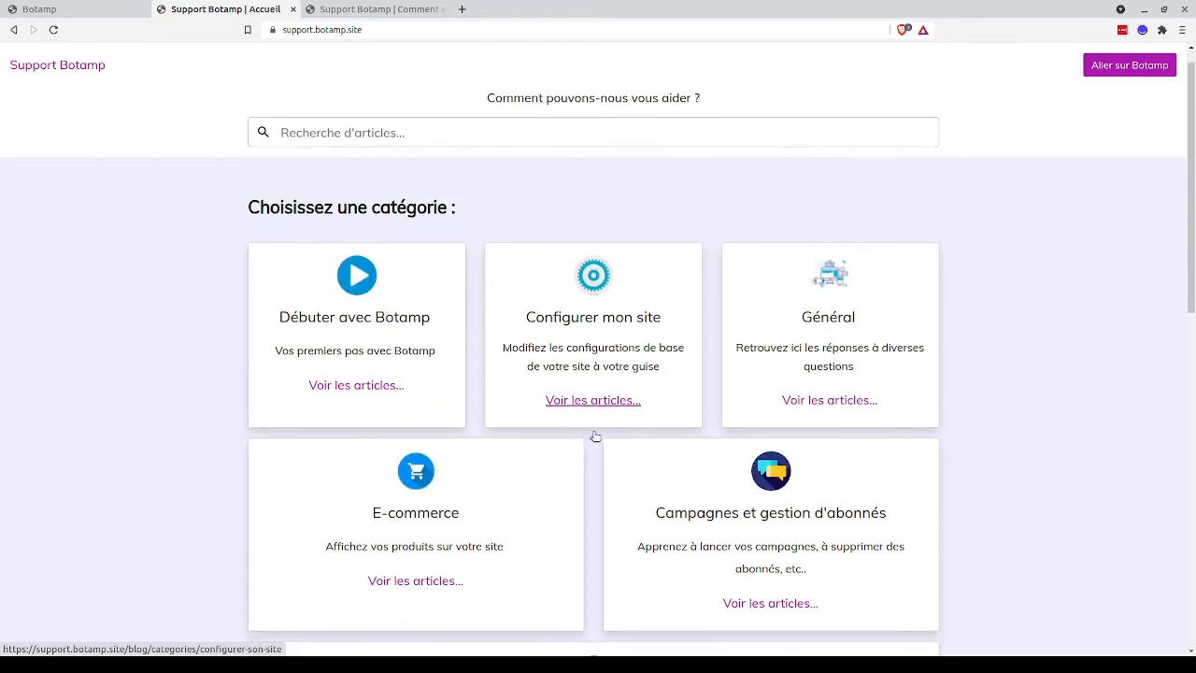
{"action": "scroll", "coordinate": [594, 435], "scroll_direction": "up", "scroll_amount": 3}
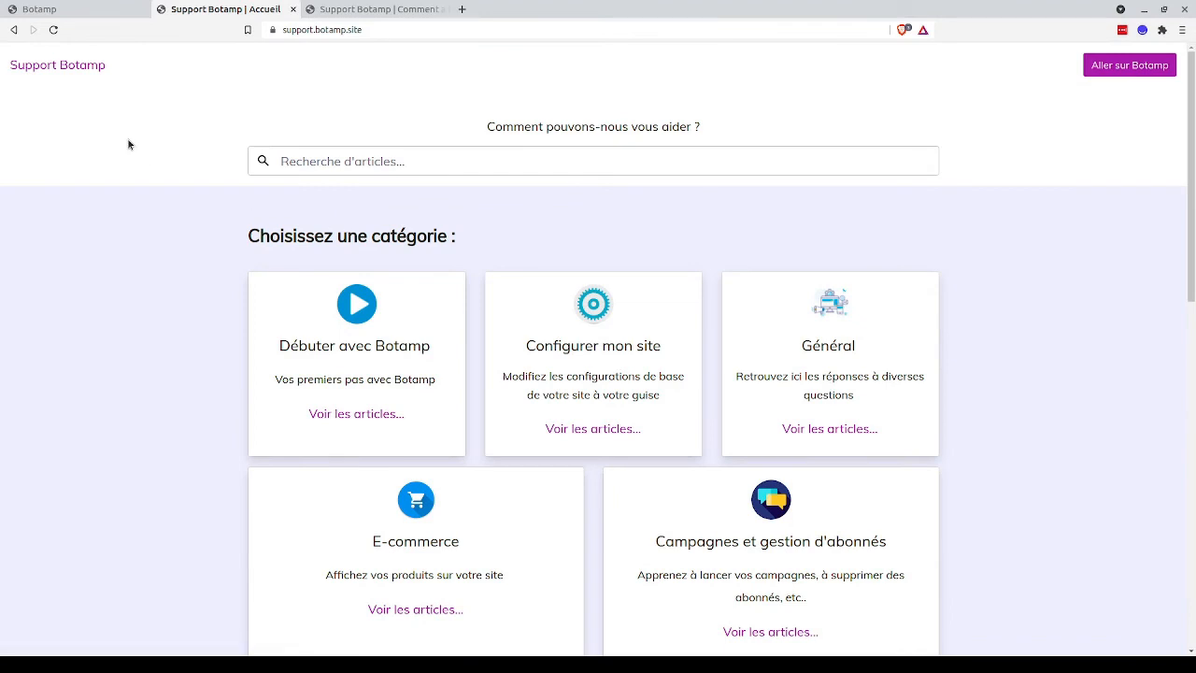
{"action": "left_click", "coordinate": [15, 30]}
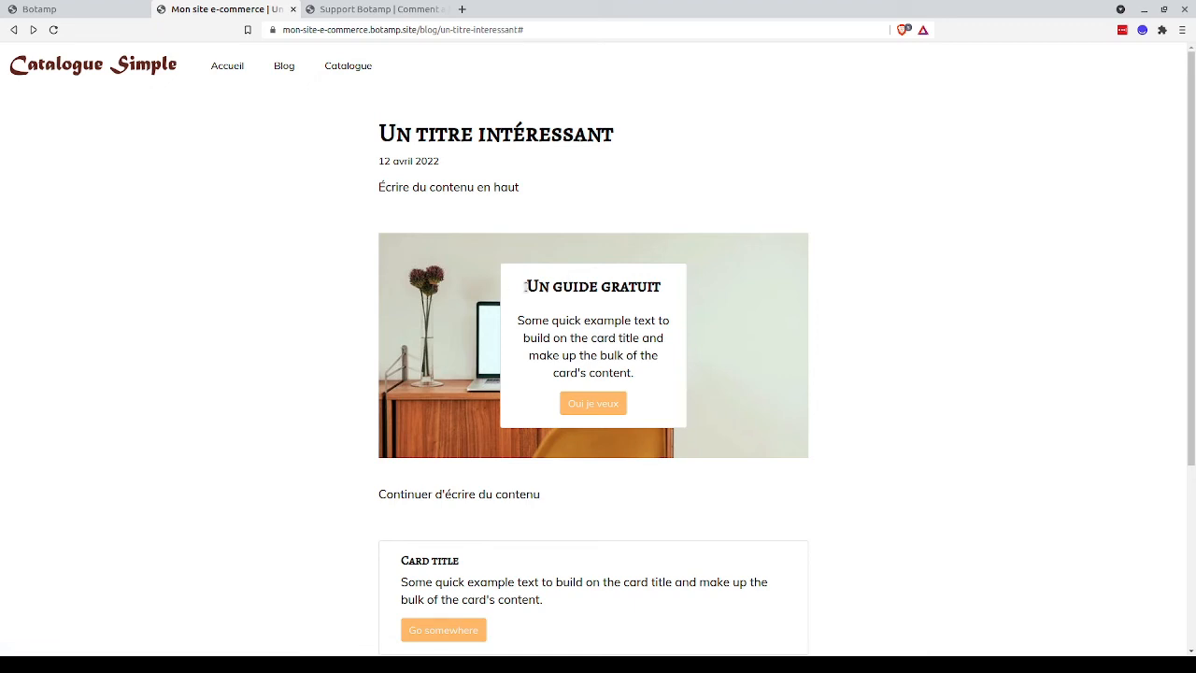
Compare the call-to-action cards in the editor and the published article, and view the site's home page
{"action": "left_click", "coordinate": [81, 9]}
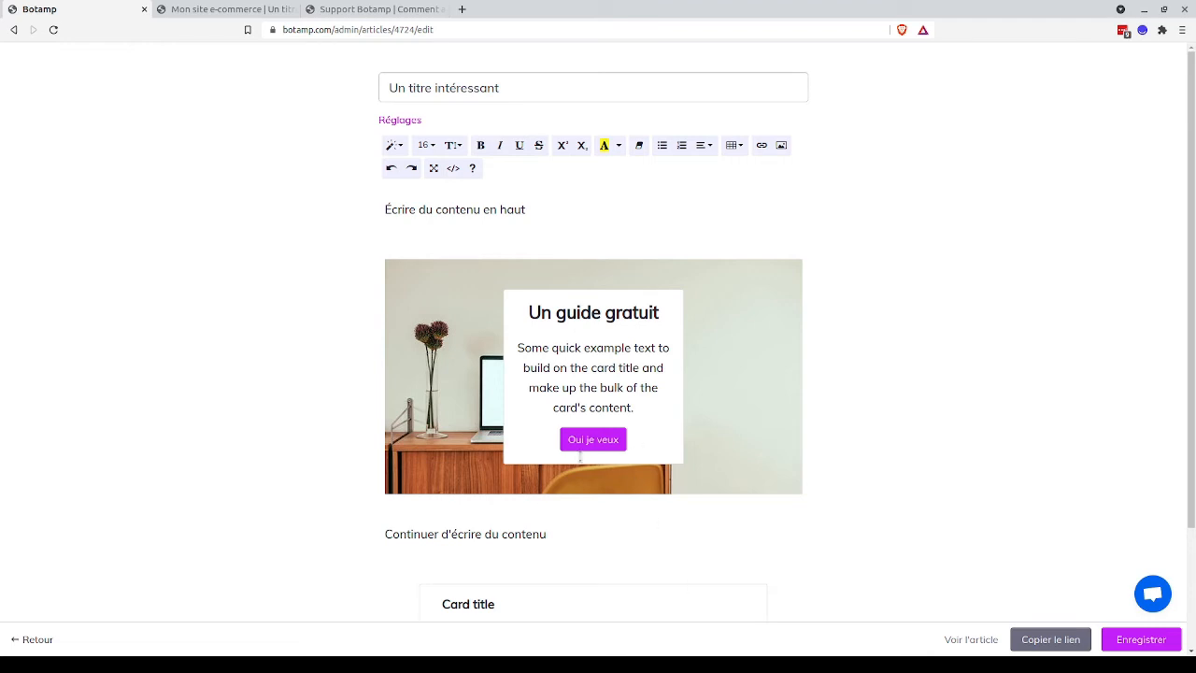
{"action": "left_click", "coordinate": [235, 12]}
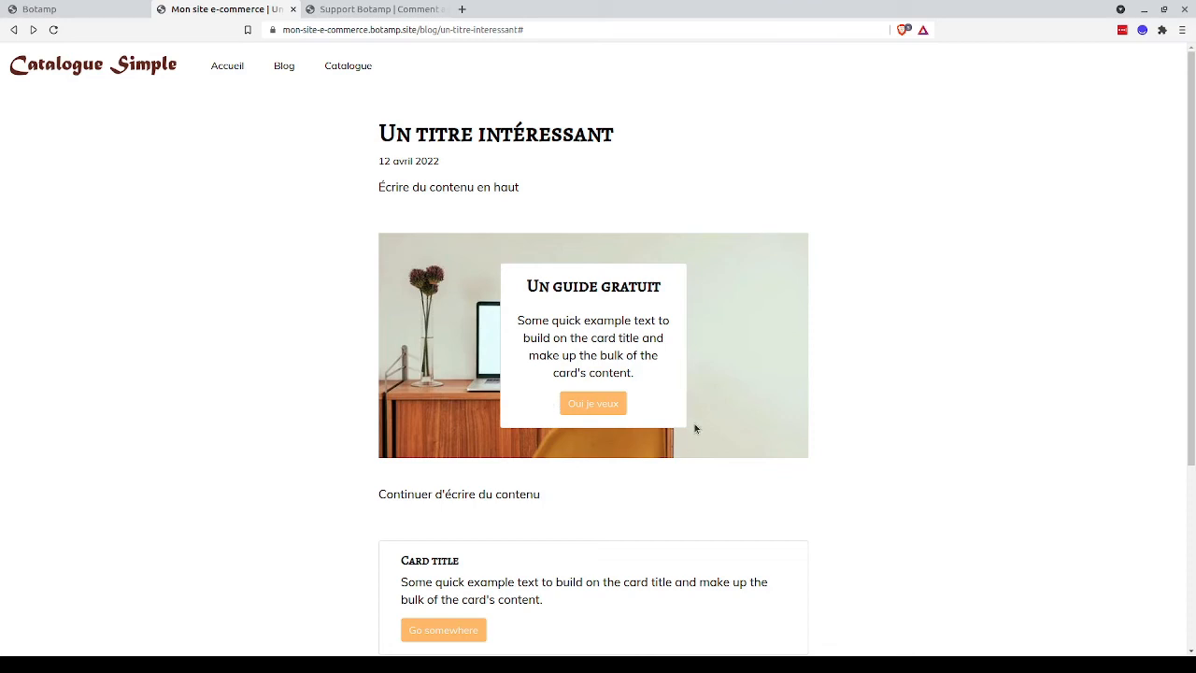
{"action": "left_click_drag", "start_coordinate": [526, 283], "coordinate": [658, 288]}
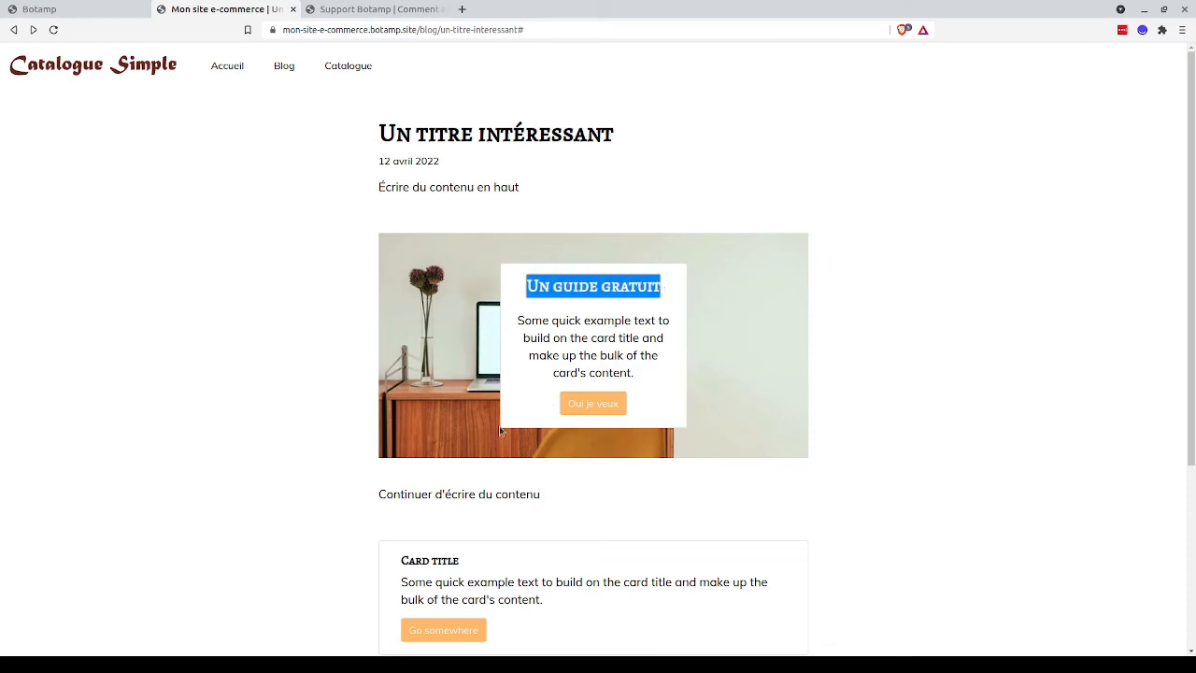
{"action": "left_click_drag", "start_coordinate": [545, 602], "coordinate": [400, 582]}
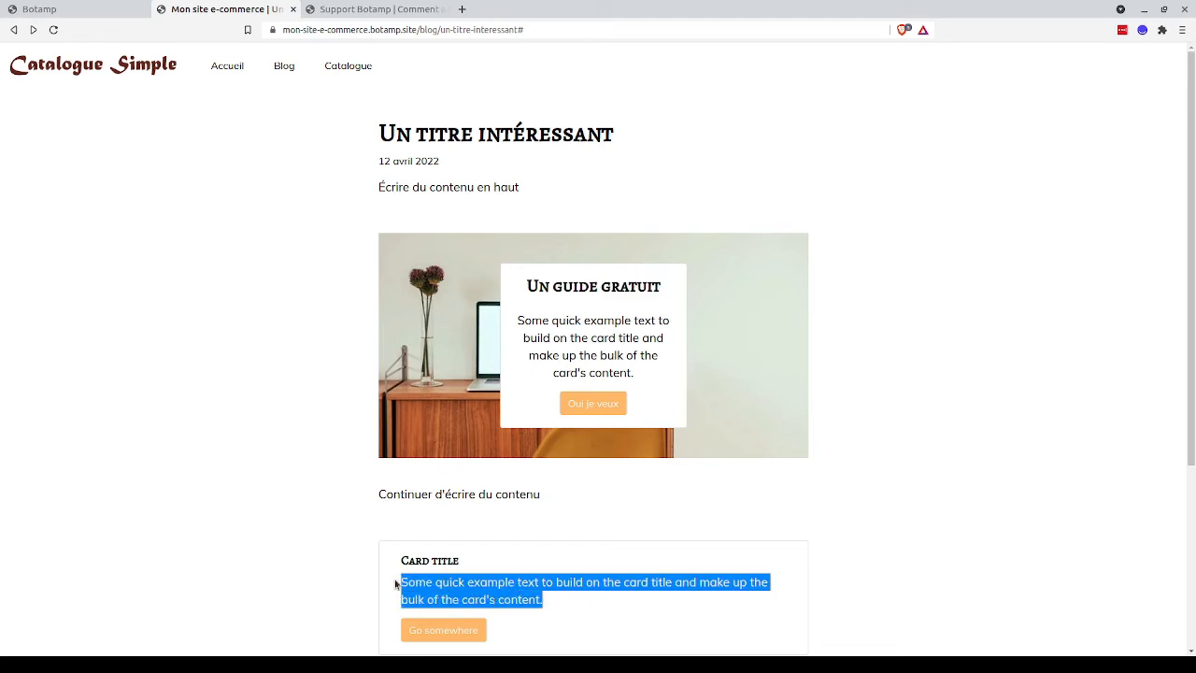
{"action": "left_click", "coordinate": [401, 528]}
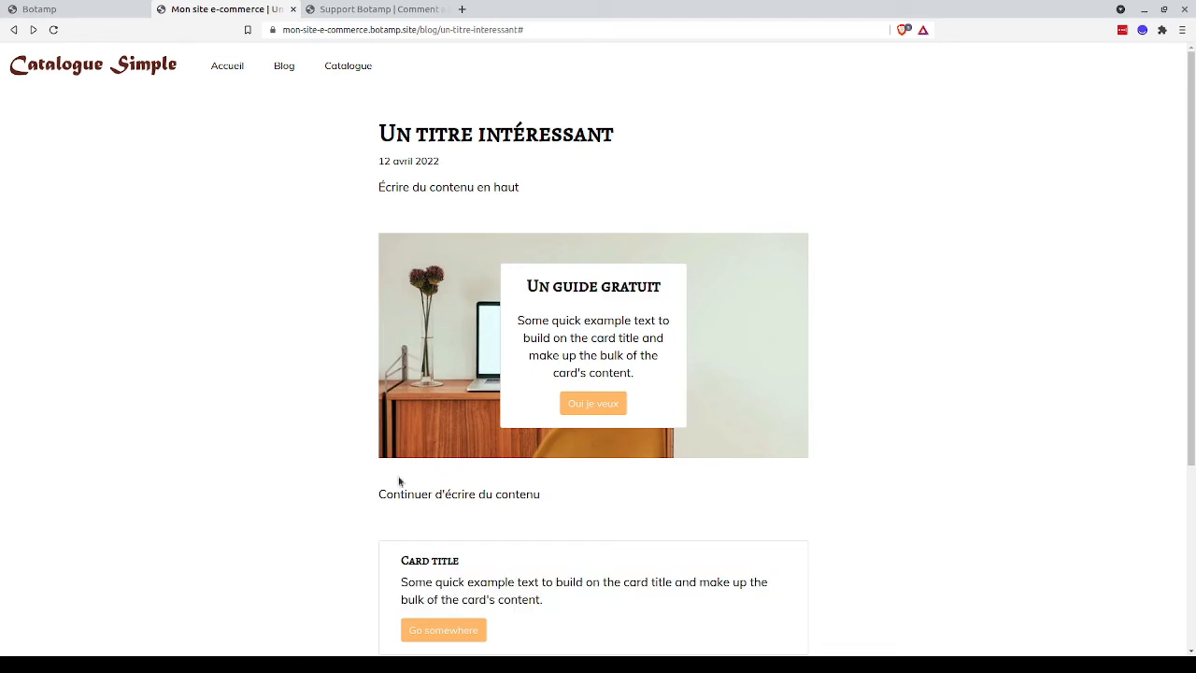
{"action": "left_click", "coordinate": [223, 67]}
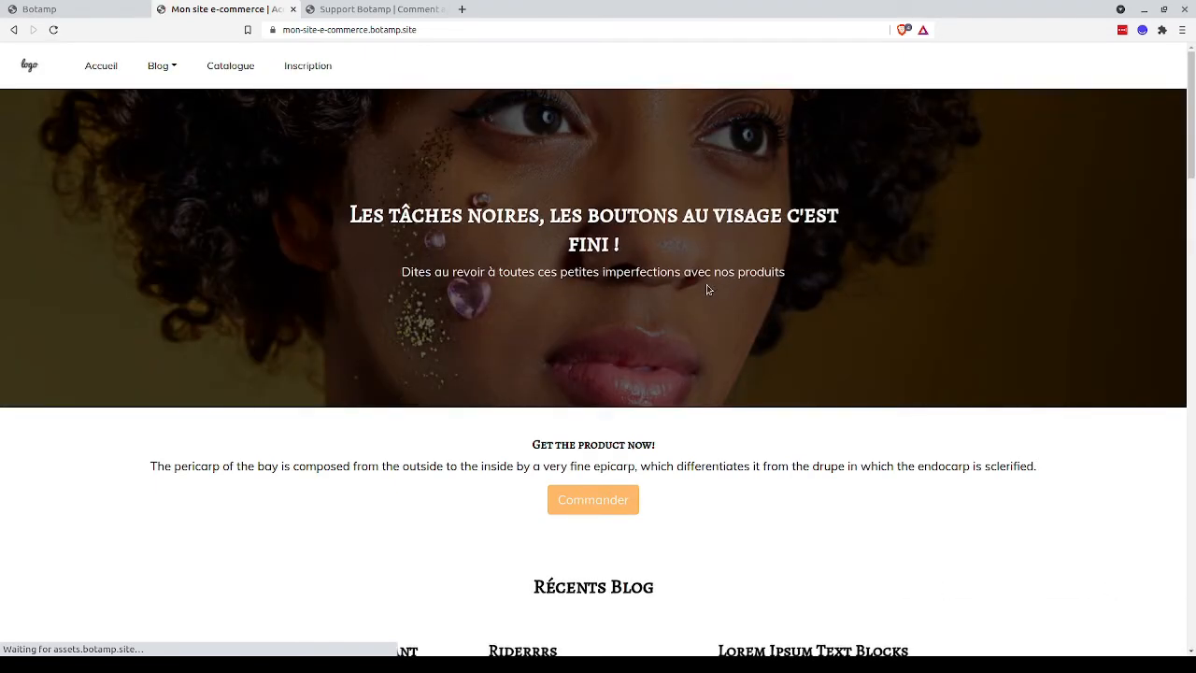
{"action": "left_click", "coordinate": [12, 30]}
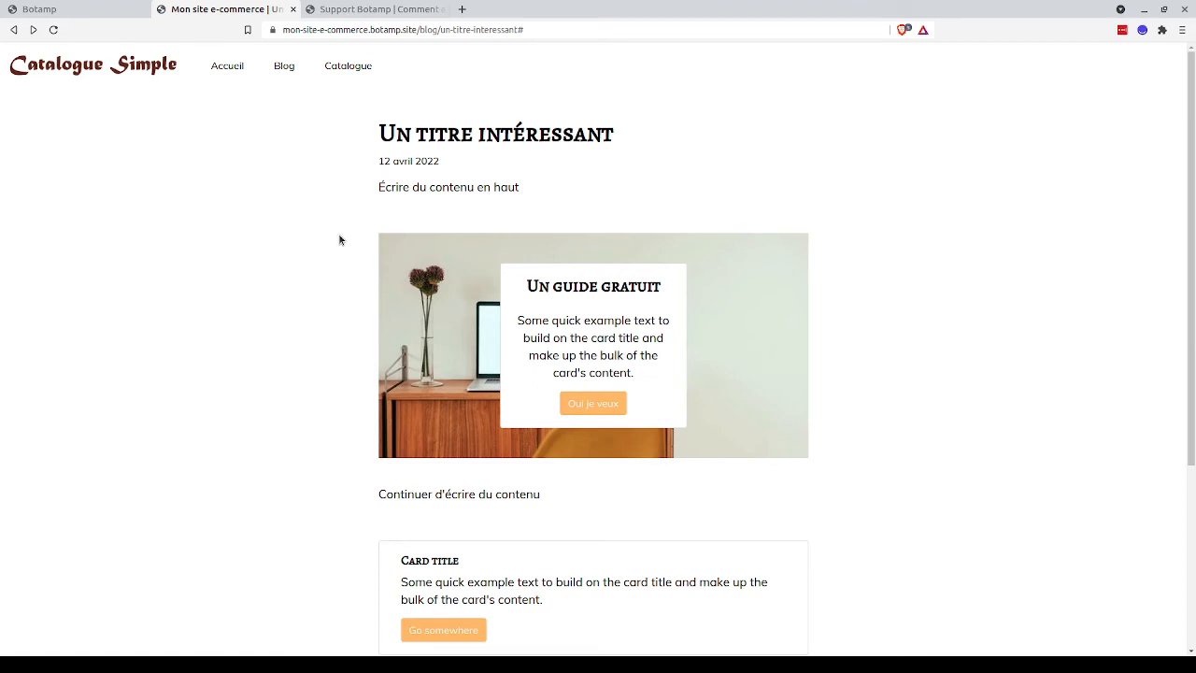
Leave the article editor and open the "Article de blog" page from the site's pages for editing
{"action": "left_click", "coordinate": [107, 16]}
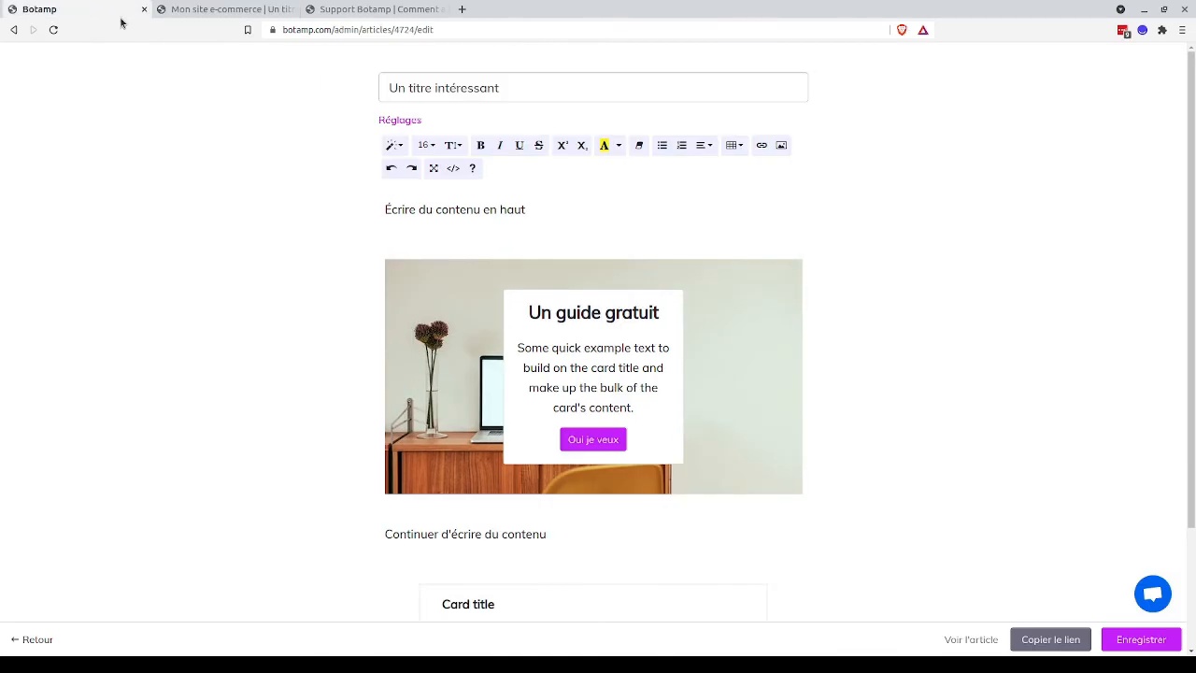
{"action": "left_click", "coordinate": [35, 641]}
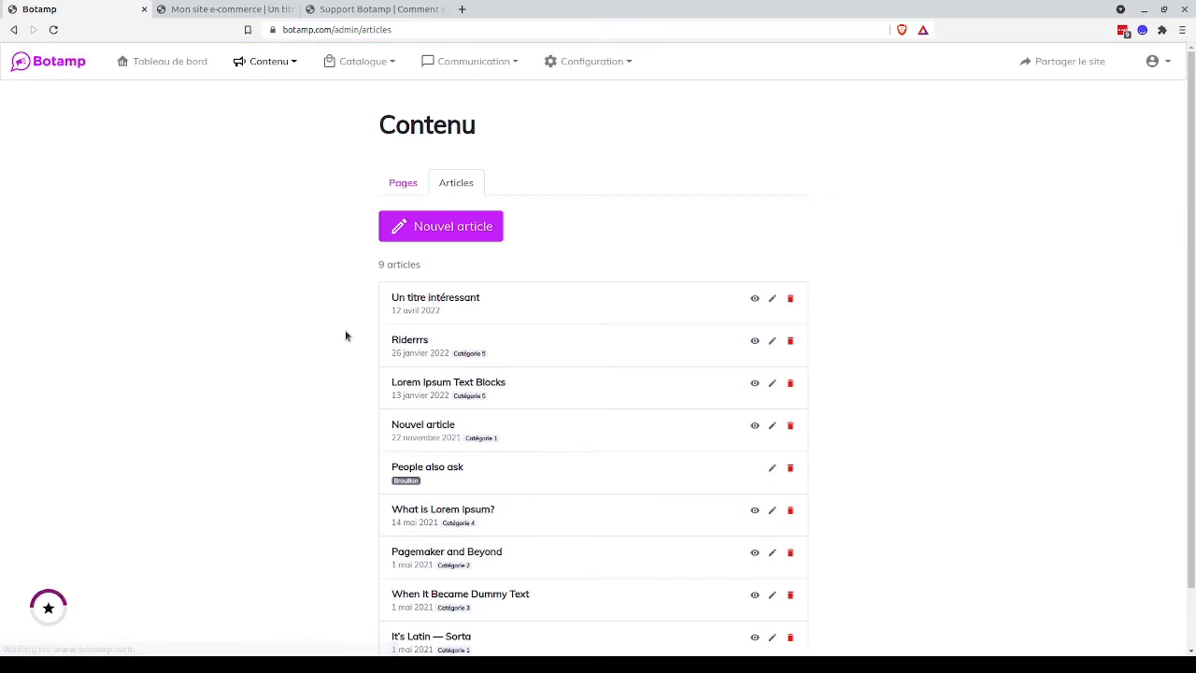
{"action": "left_click", "coordinate": [404, 185]}
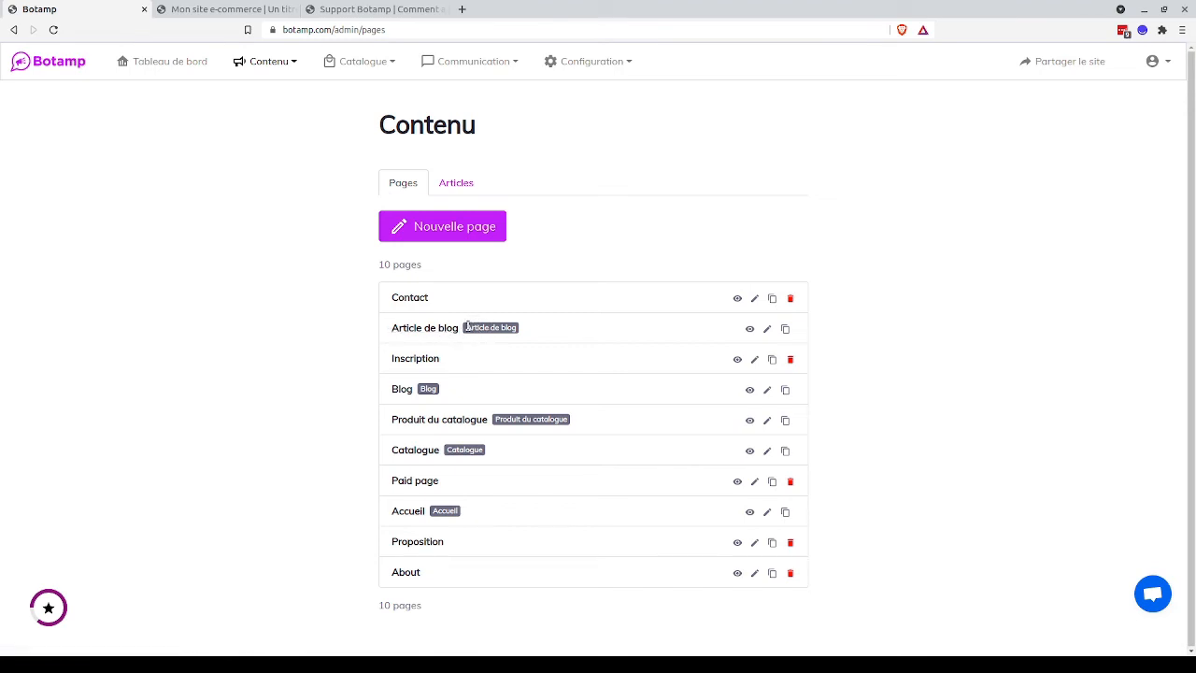
{"action": "left_click_drag", "start_coordinate": [467, 327], "coordinate": [515, 329]}
{"action": "left_click", "coordinate": [428, 330]}
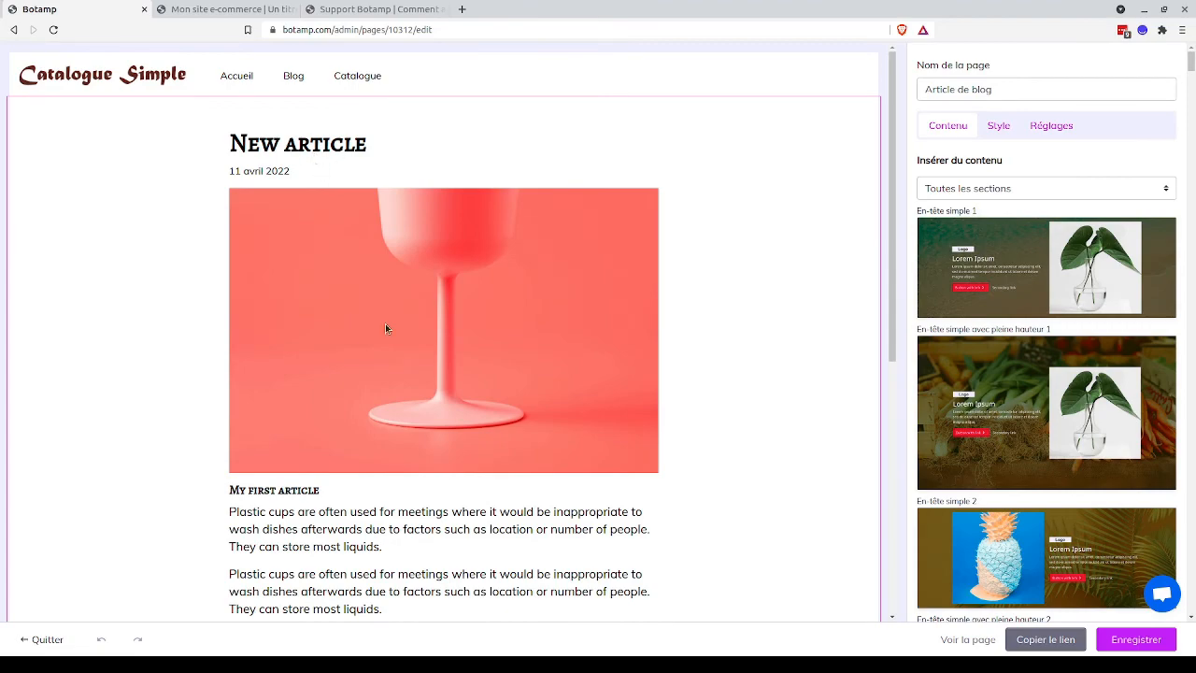
Examine the blog article page's layout, from the title and image to the share links and comments section
{"action": "scroll", "coordinate": [385, 328], "scroll_direction": "down", "scroll_amount": 2}
{"action": "scroll", "coordinate": [354, 378], "scroll_direction": "down", "scroll_amount": 2}
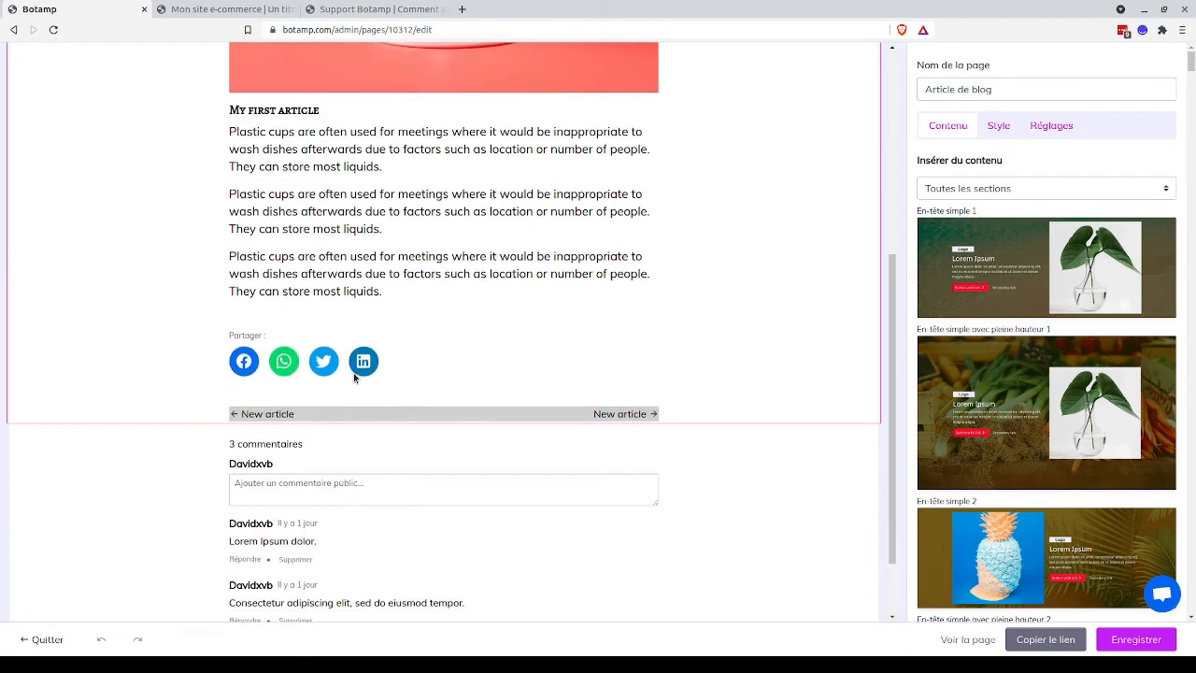
{"action": "scroll", "coordinate": [401, 233], "scroll_direction": "up", "scroll_amount": 3}
{"action": "scroll", "coordinate": [235, 392], "scroll_direction": "down", "scroll_amount": 4}
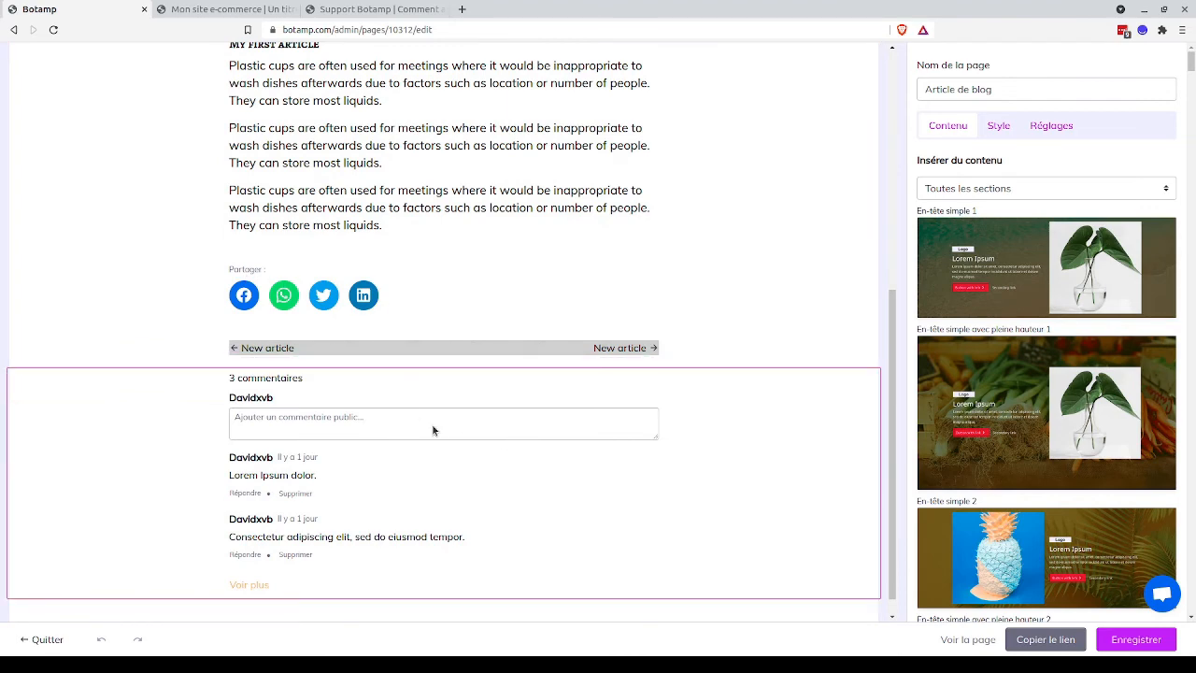
{"action": "scroll", "coordinate": [705, 453], "scroll_direction": "up", "scroll_amount": 4}
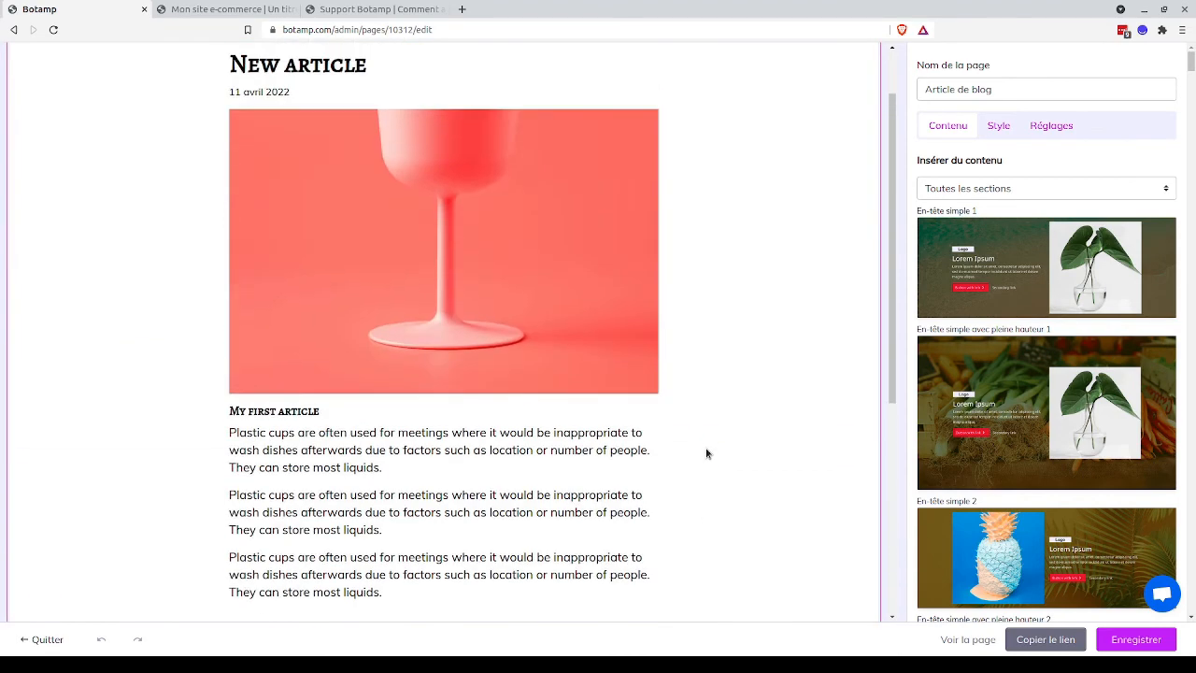
{"action": "scroll", "coordinate": [705, 453], "scroll_direction": "down", "scroll_amount": 4}
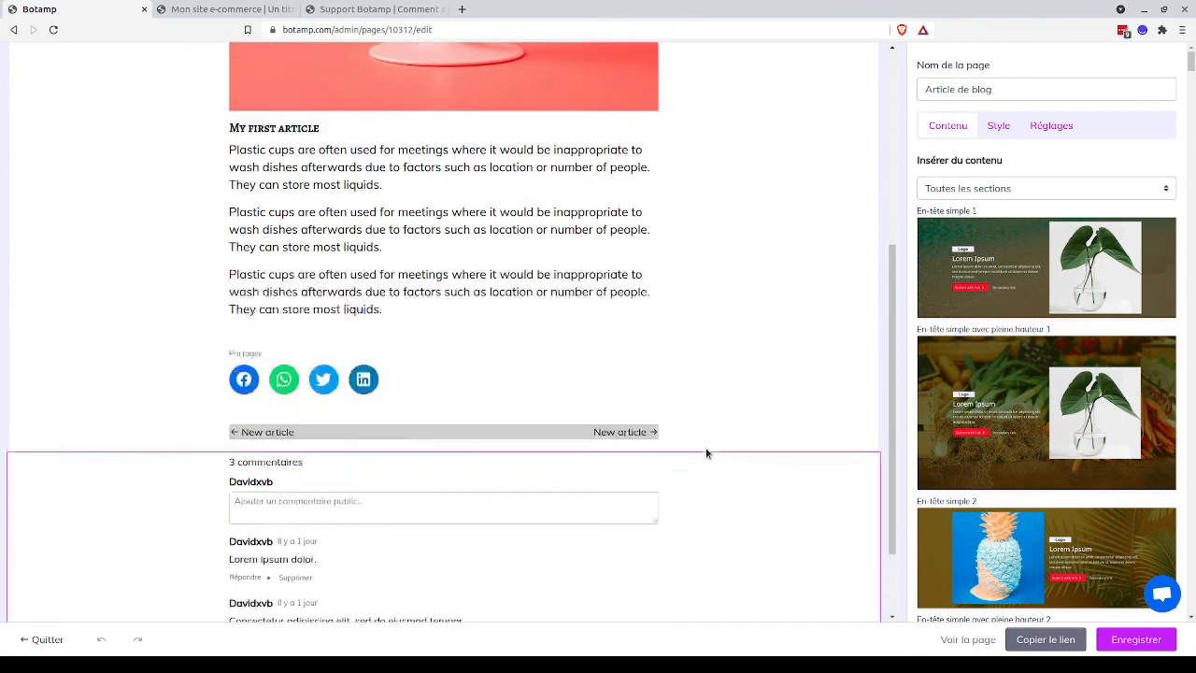
{"action": "scroll", "coordinate": [705, 453], "scroll_direction": "up", "scroll_amount": 4}
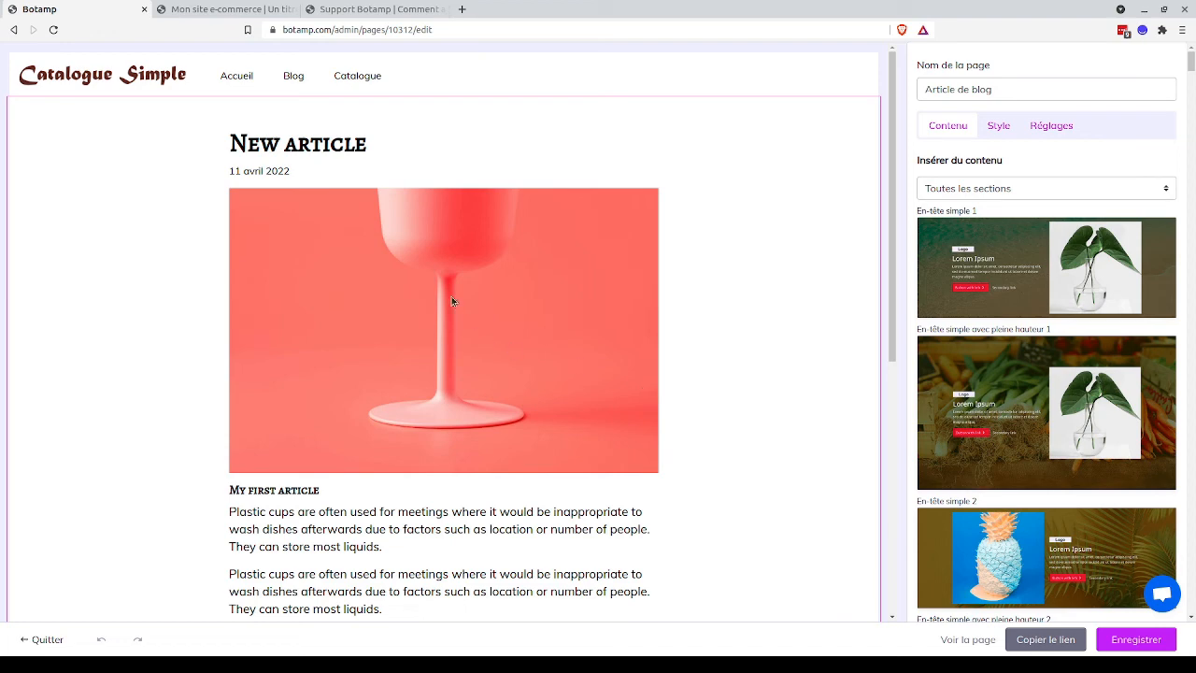
{"action": "scroll", "coordinate": [451, 301], "scroll_direction": "down", "scroll_amount": 4}
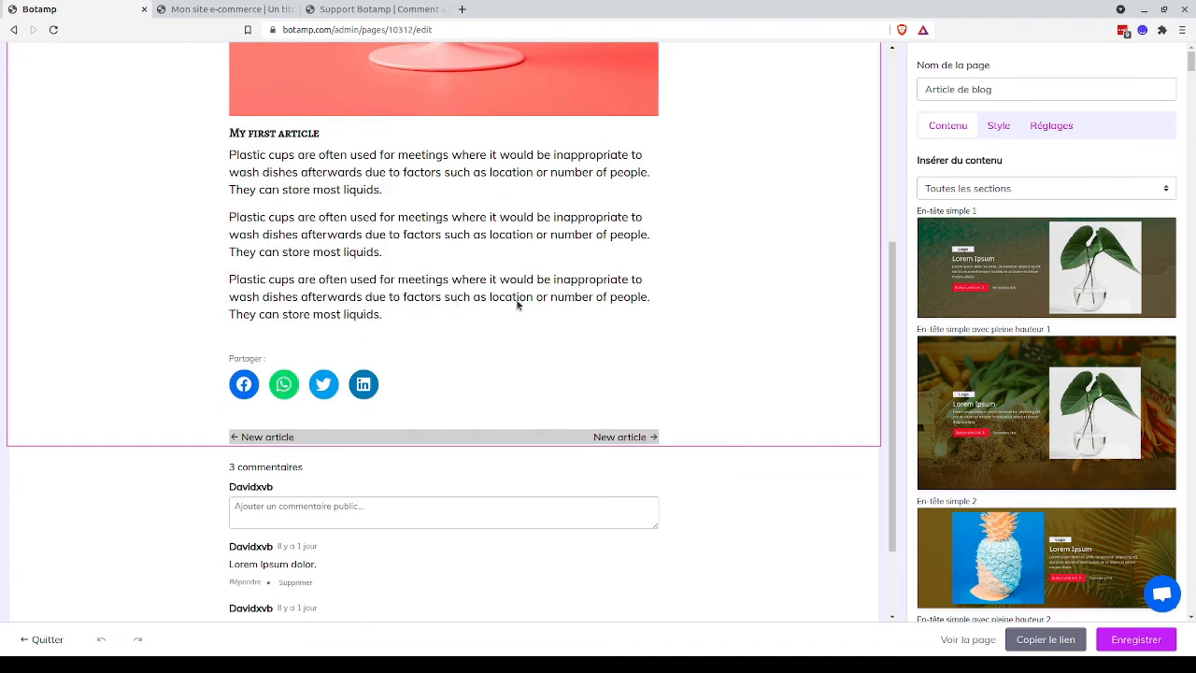
{"action": "scroll", "coordinate": [773, 209], "scroll_direction": "up", "scroll_amount": 3}
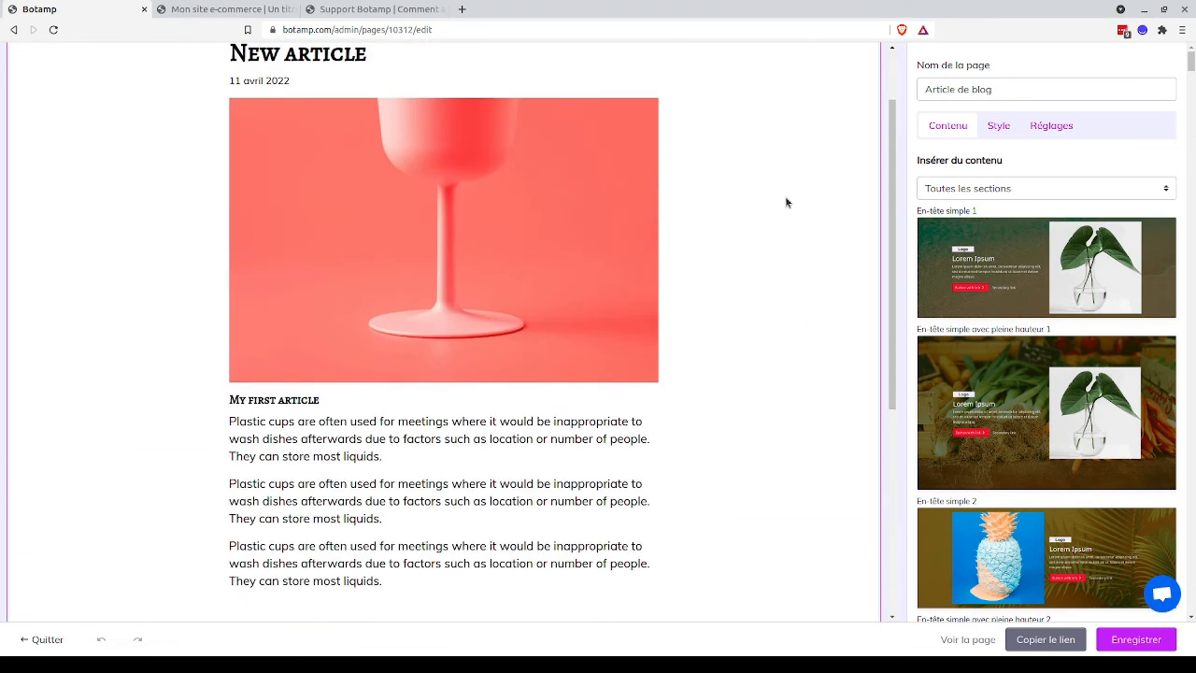
{"action": "scroll", "coordinate": [748, 274], "scroll_direction": "down", "scroll_amount": 3}
{"action": "scroll", "coordinate": [748, 275], "scroll_direction": "up", "scroll_amount": 3}
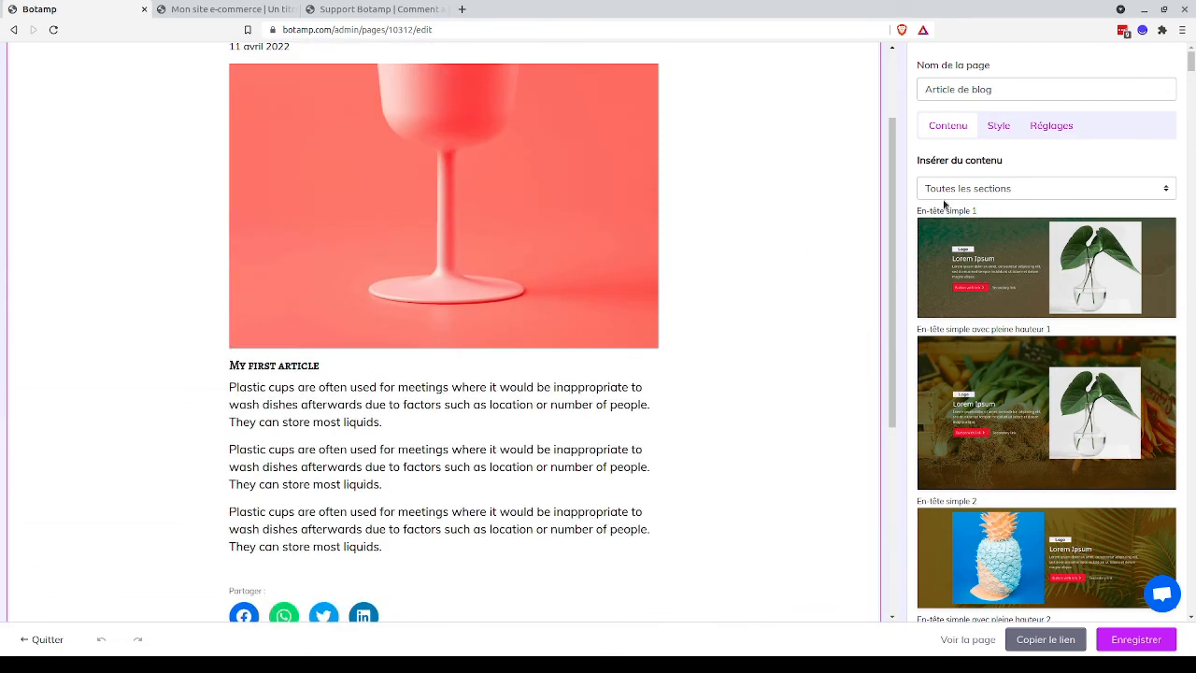
Filter the insertable sections to "Appels à l'action" and add "Appel à l'action court avec inscription" below the comments
{"action": "left_click", "coordinate": [1042, 191]}
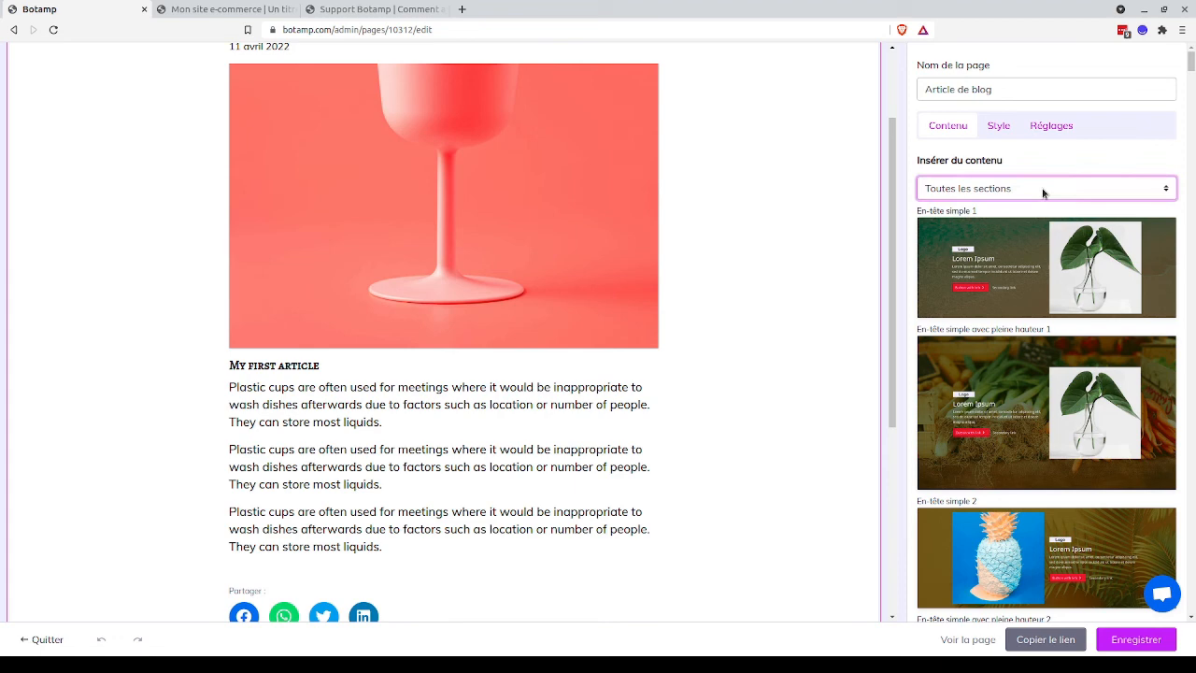
{"action": "left_click", "coordinate": [995, 303]}
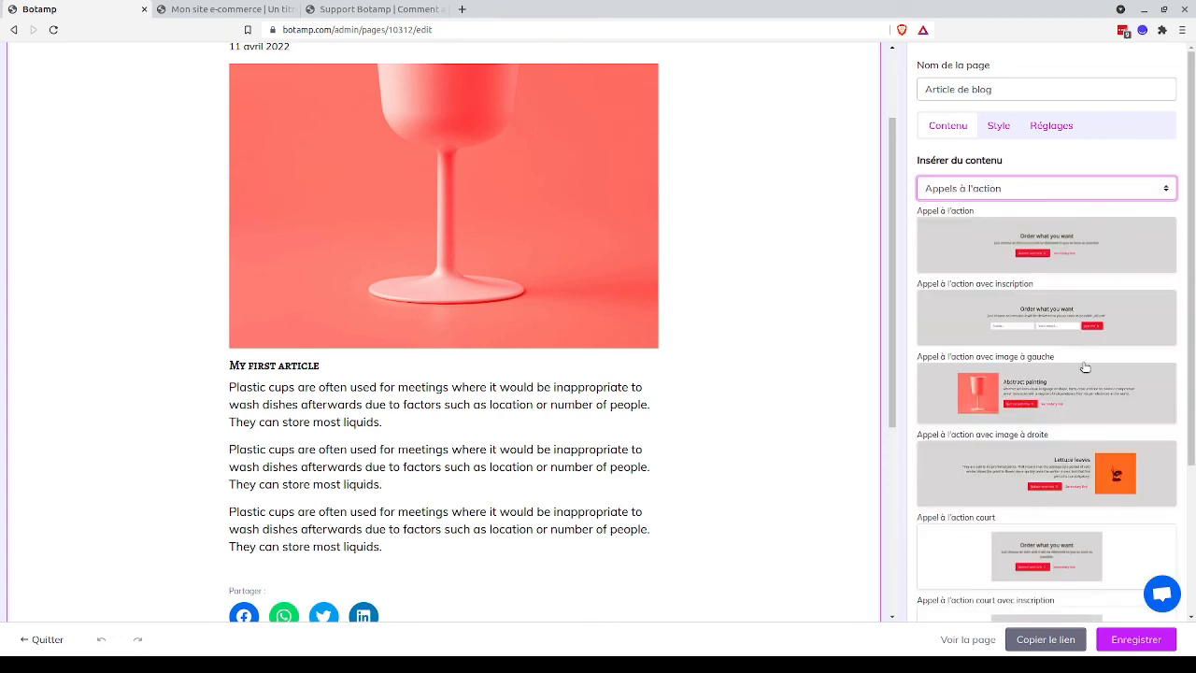
{"action": "scroll", "coordinate": [1044, 464], "scroll_direction": "down", "scroll_amount": 2}
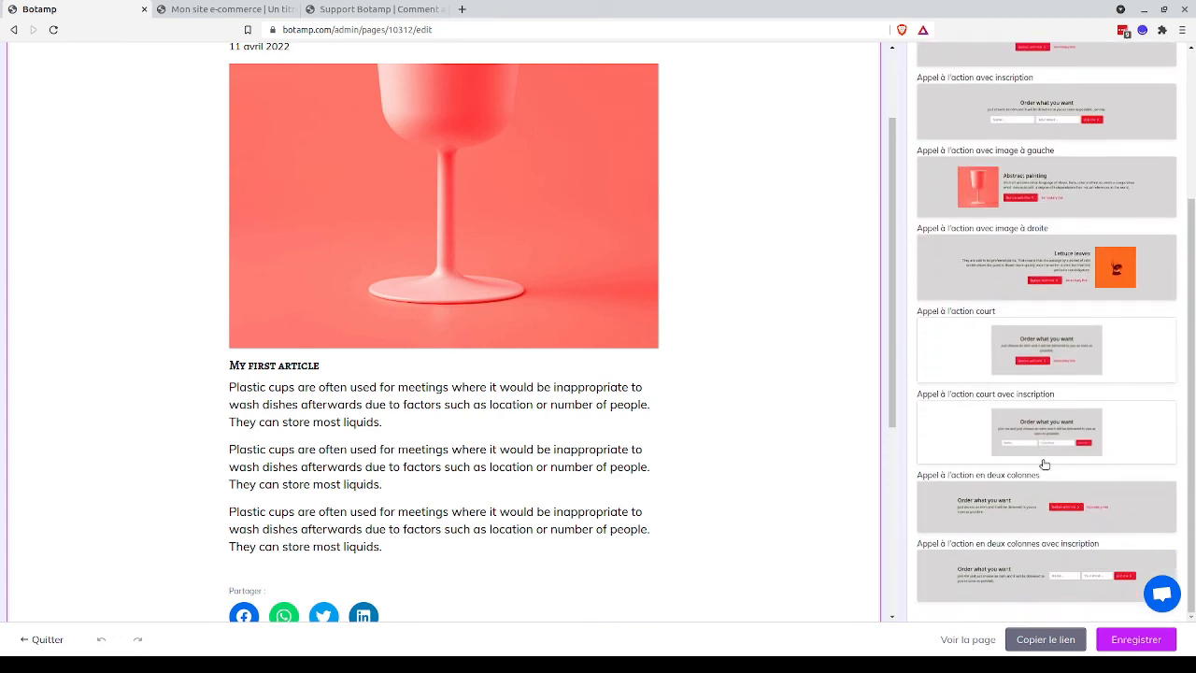
{"action": "left_click", "coordinate": [1025, 412]}
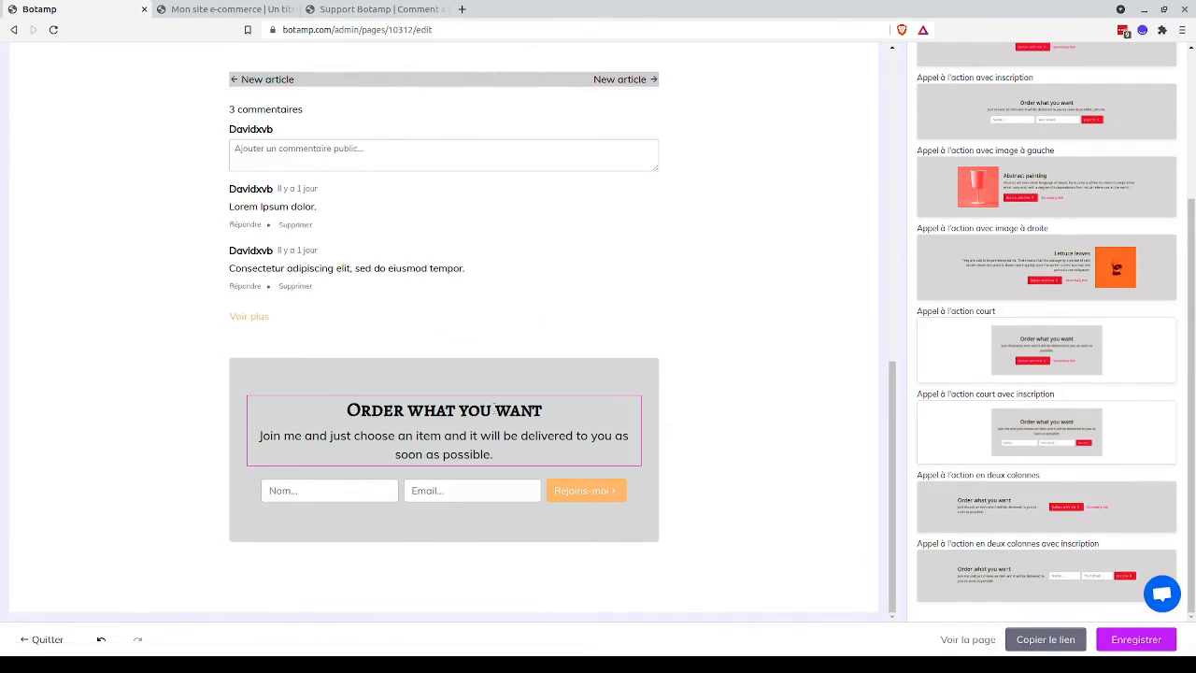
Replace the new call-to-action's heading "Order what you want" with "Abonnez-vous"
{"action": "left_click", "coordinate": [499, 408]}
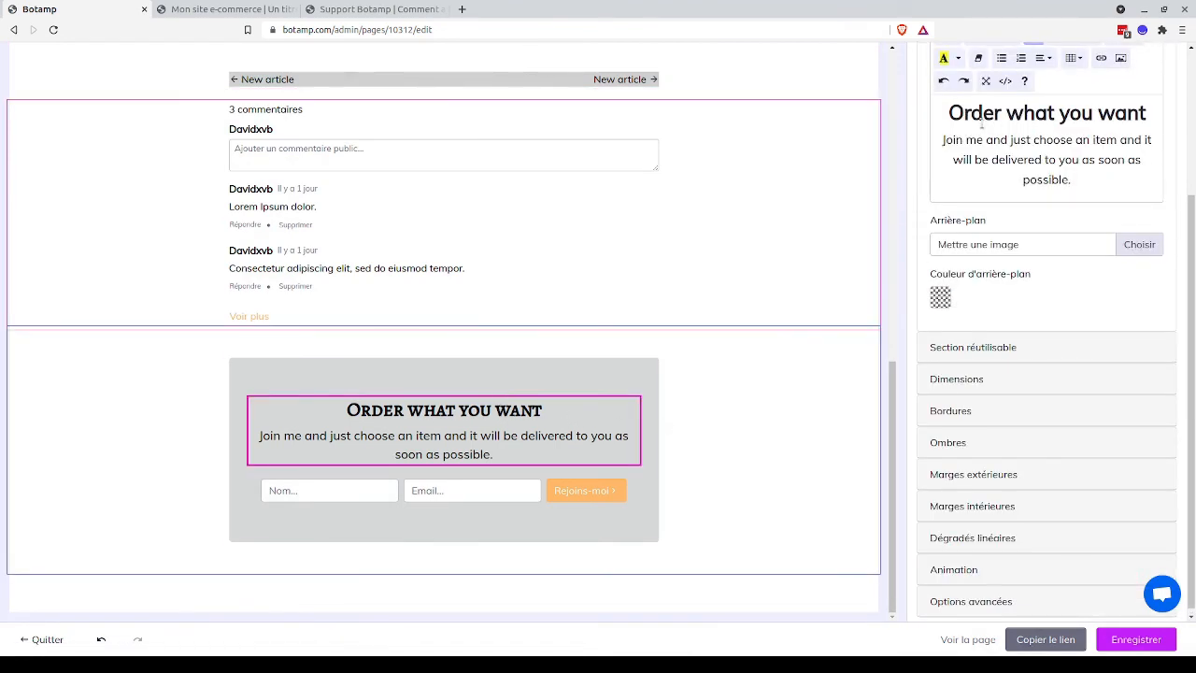
{"action": "left_click_drag", "start_coordinate": [949, 111], "coordinate": [1144, 114]}
{"action": "type", "text": "A"}
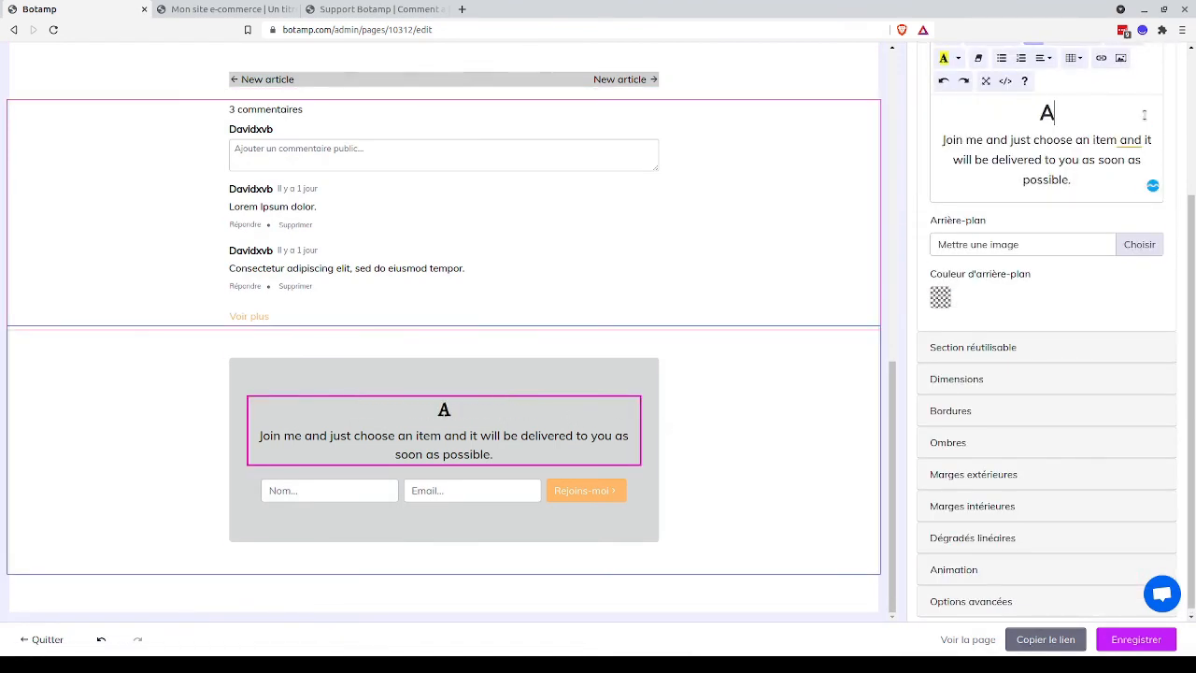
{"action": "type", "text": "bonnez-vous"}
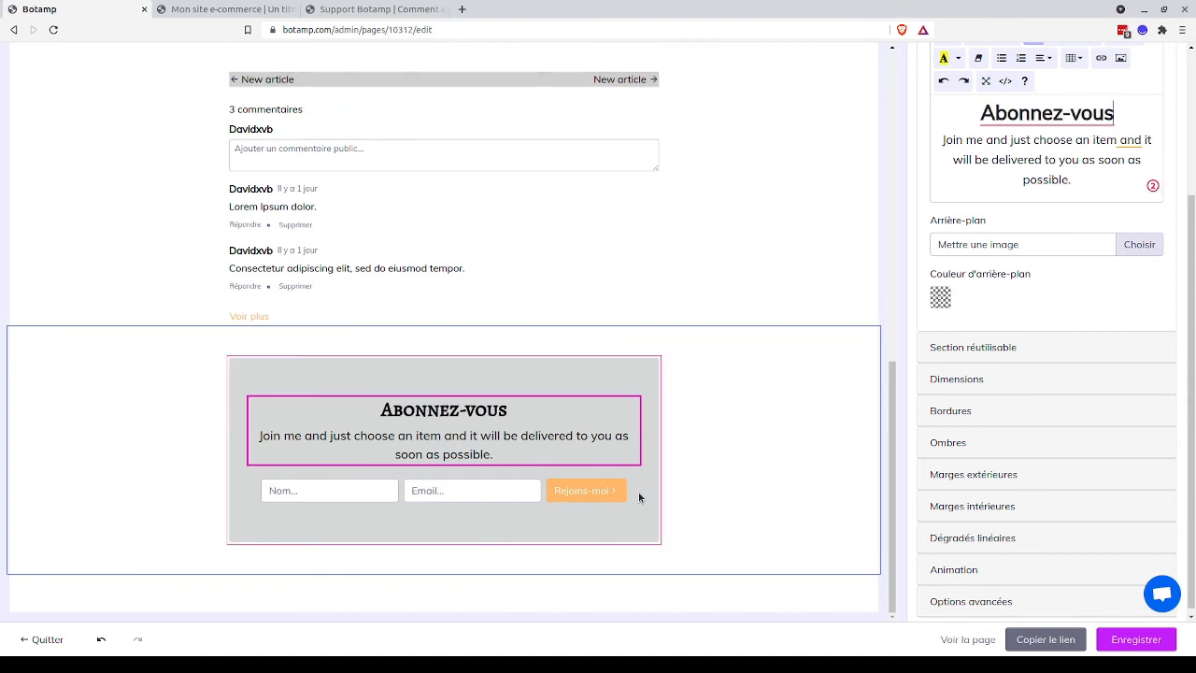
Delete the "Nom..." field from the sign-up call-to-action, leaving the e-mail field and button in place
{"action": "left_click", "coordinate": [375, 499]}
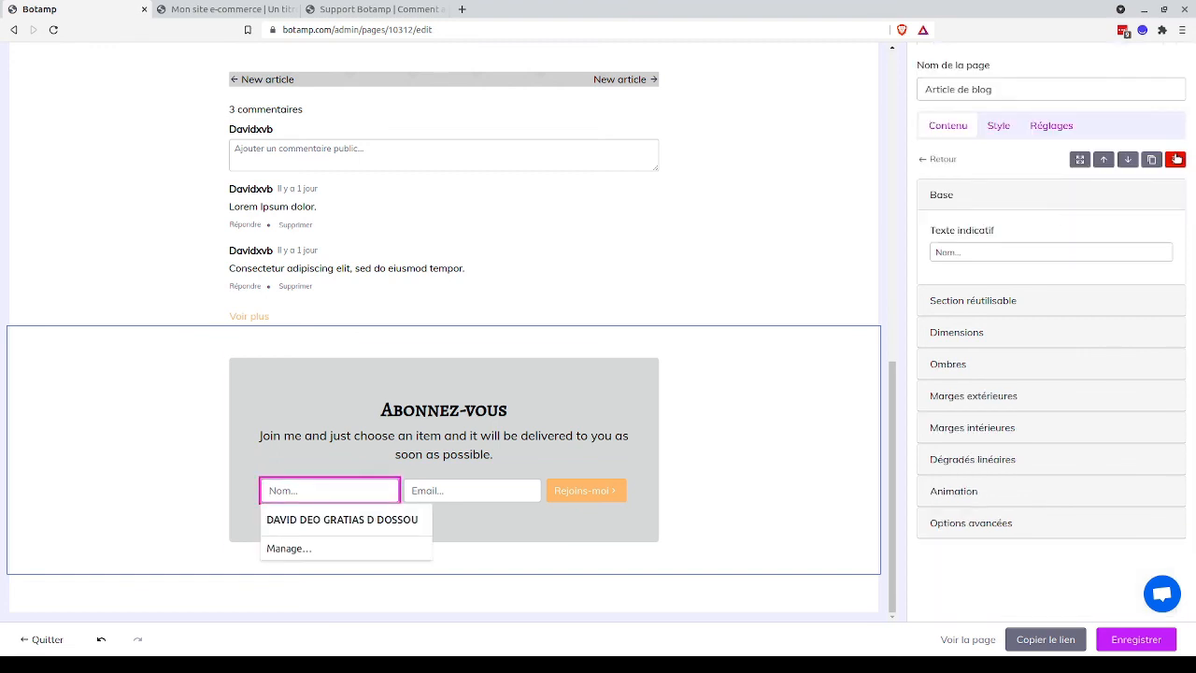
{"action": "left_click", "coordinate": [1175, 160]}
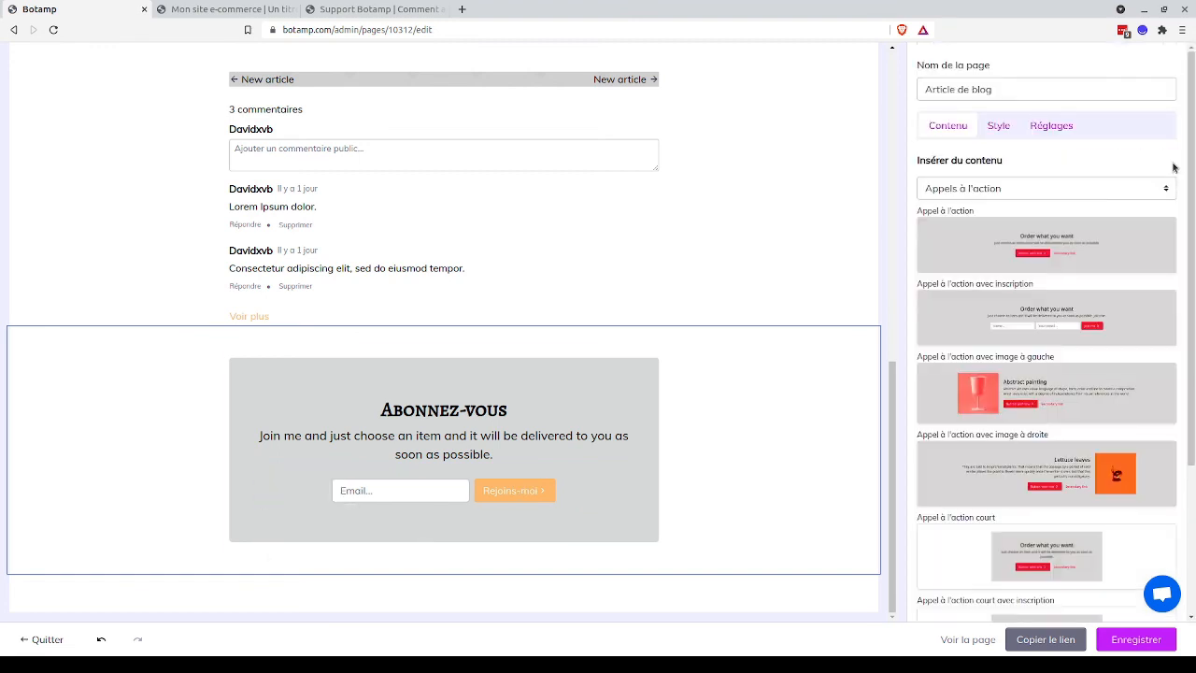
Move the whole "Abonnez-vous" call-to-action section up above the article title, directly below the site header, and save the page
{"action": "left_click", "coordinate": [634, 383]}
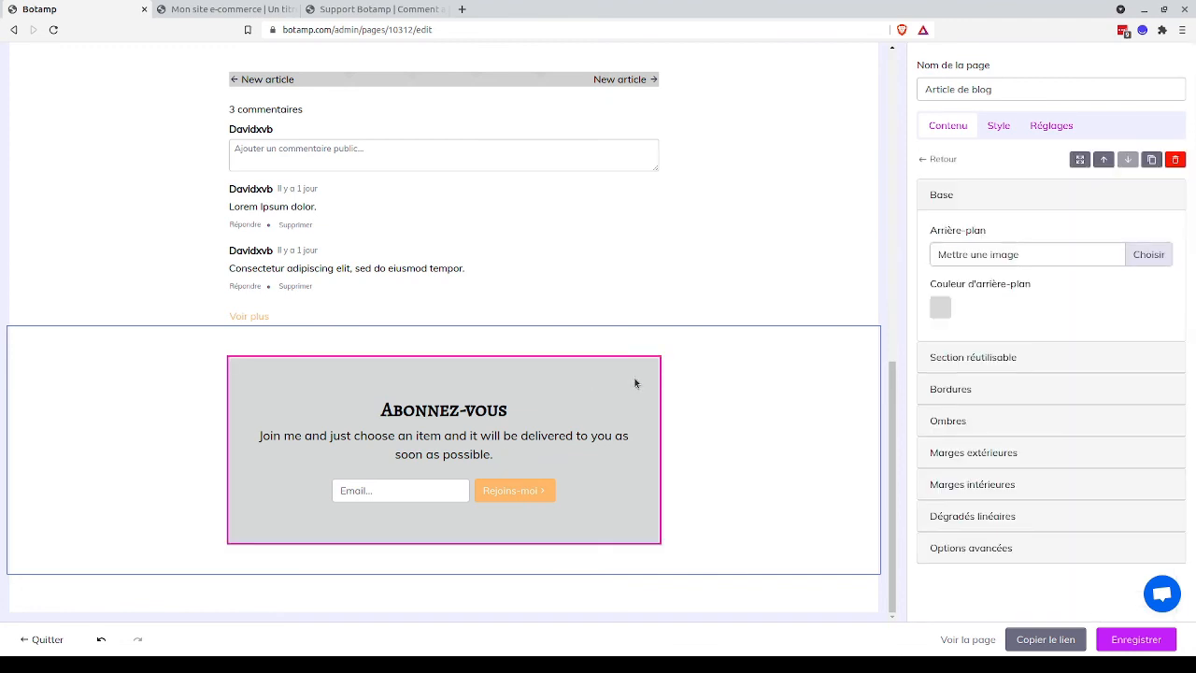
{"action": "left_click", "coordinate": [751, 379]}
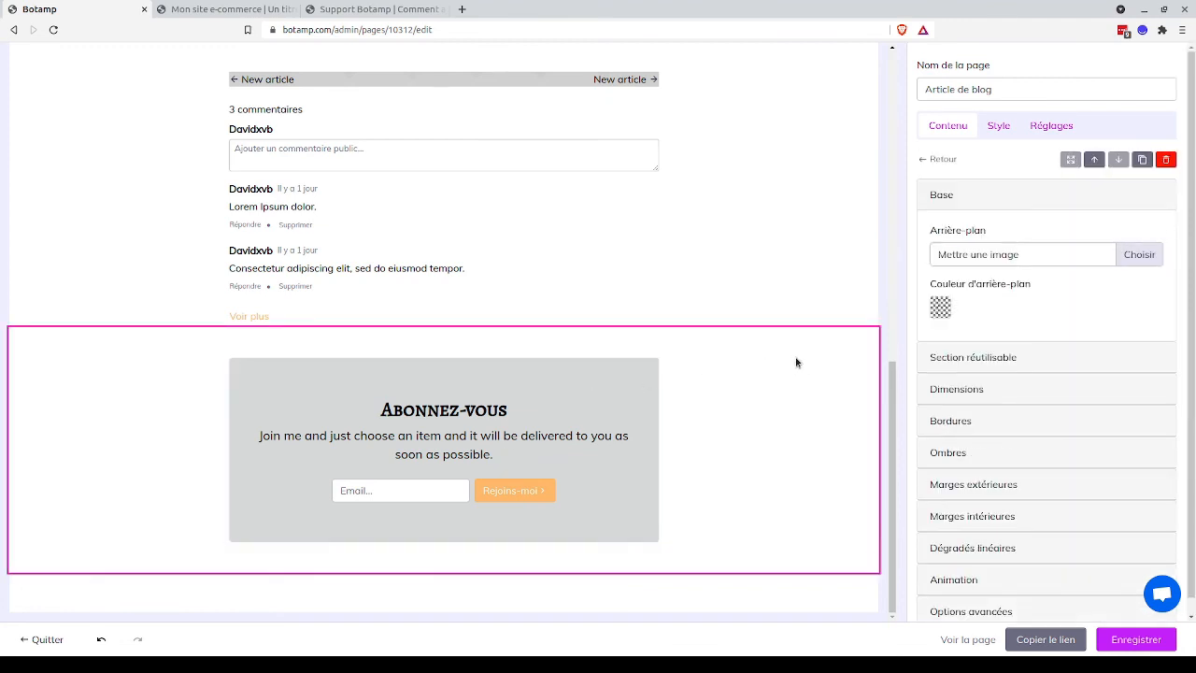
{"action": "left_click", "coordinate": [1093, 161]}
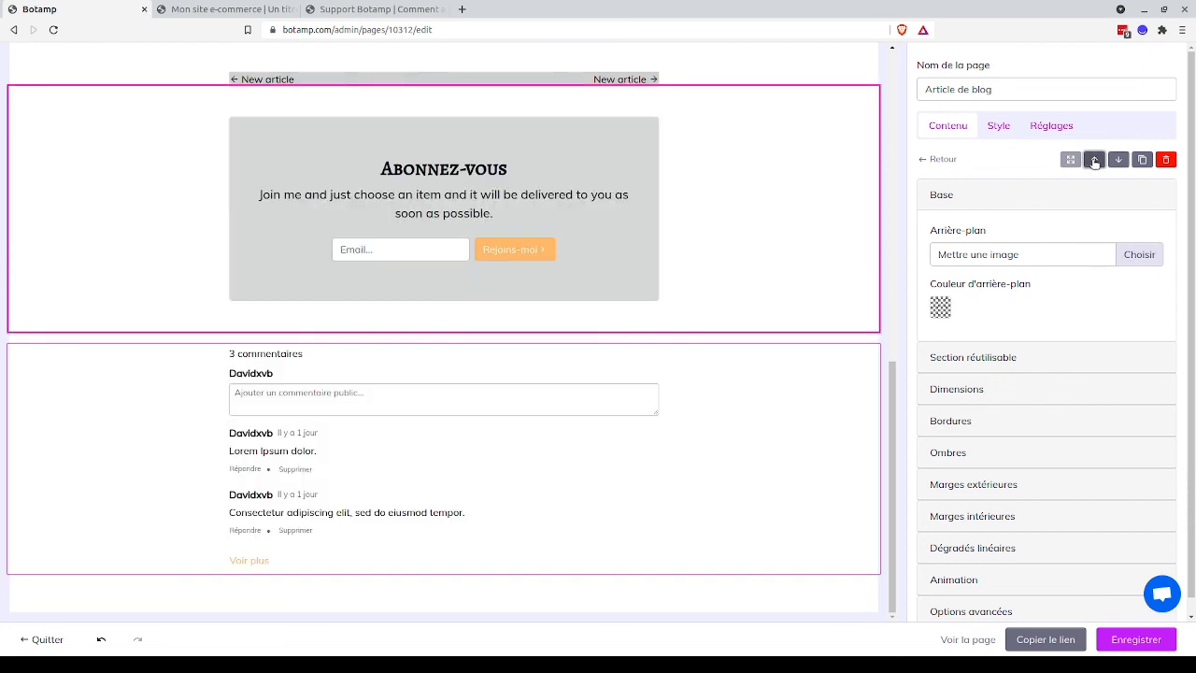
{"action": "scroll", "coordinate": [627, 322], "scroll_direction": "up", "scroll_amount": 2}
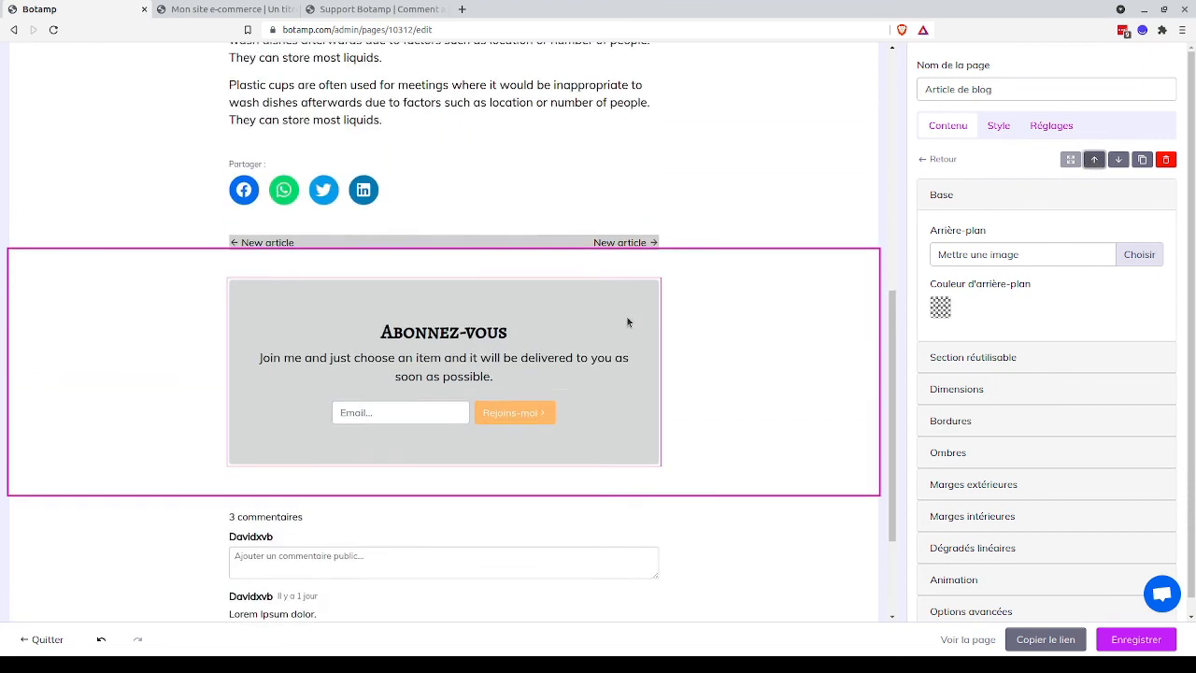
{"action": "left_click", "coordinate": [1093, 161]}
{"action": "scroll", "coordinate": [607, 356], "scroll_direction": "up", "scroll_amount": 2}
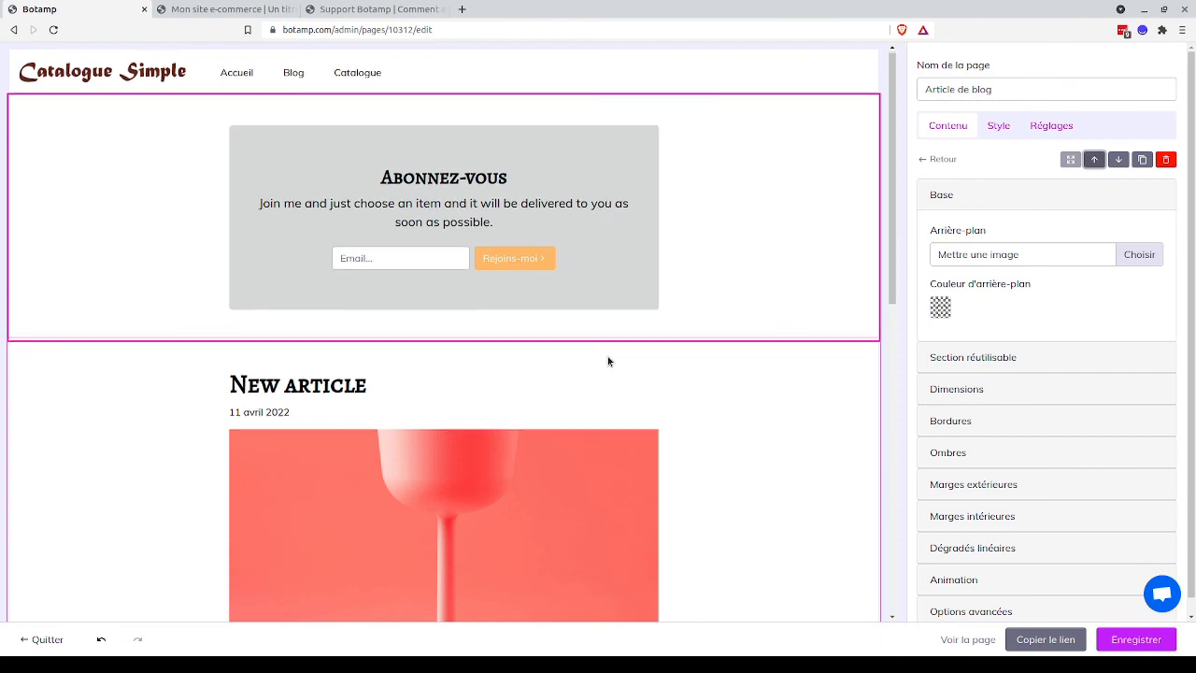
{"action": "left_click", "coordinate": [1136, 642]}
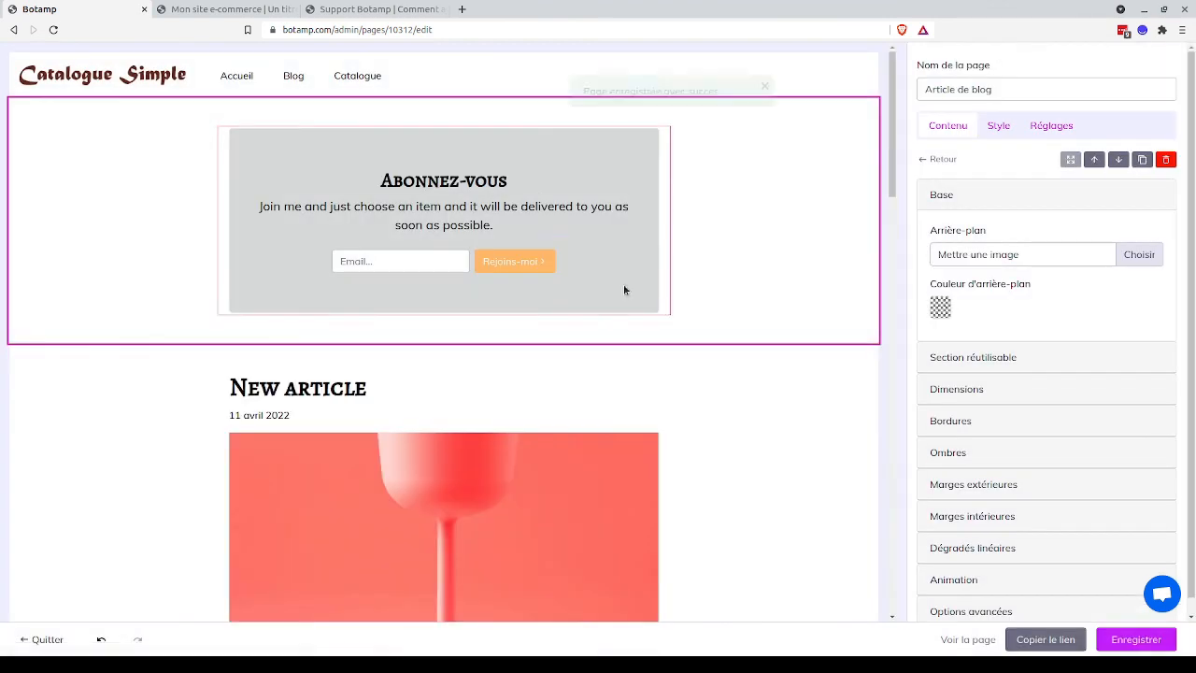
Reload the published article "Un titre intéressant" and review the page from the sign-up call-to-action down to the comments
{"action": "left_click", "coordinate": [226, 11]}
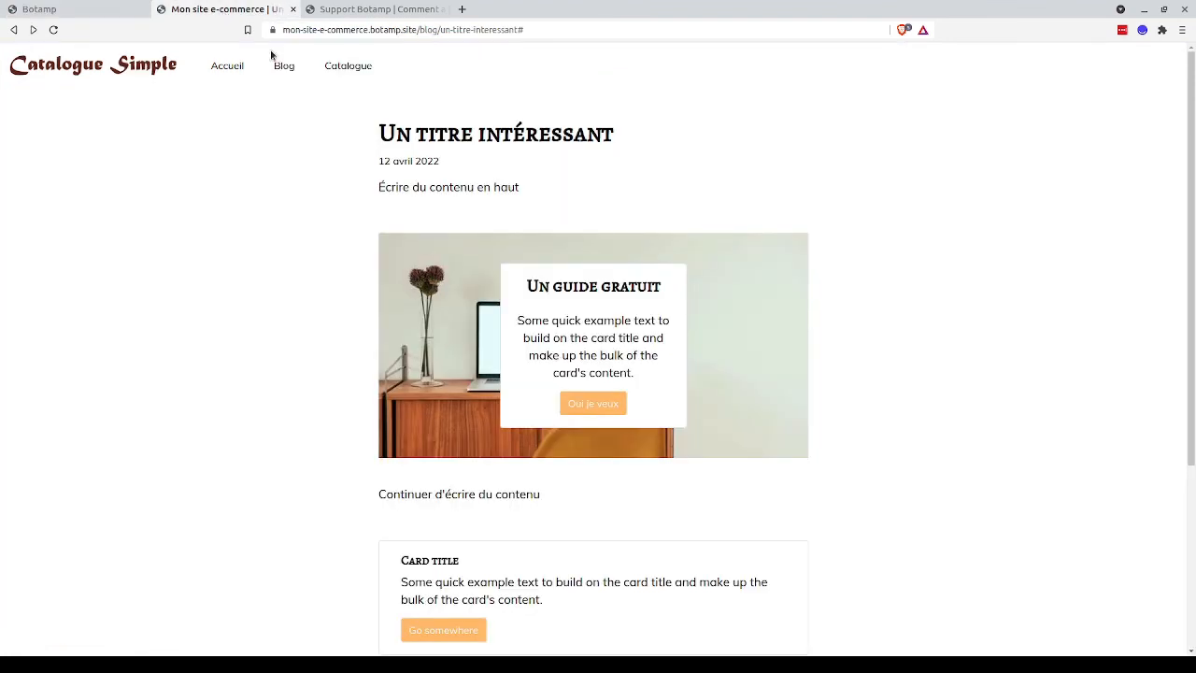
{"action": "left_click", "coordinate": [53, 28]}
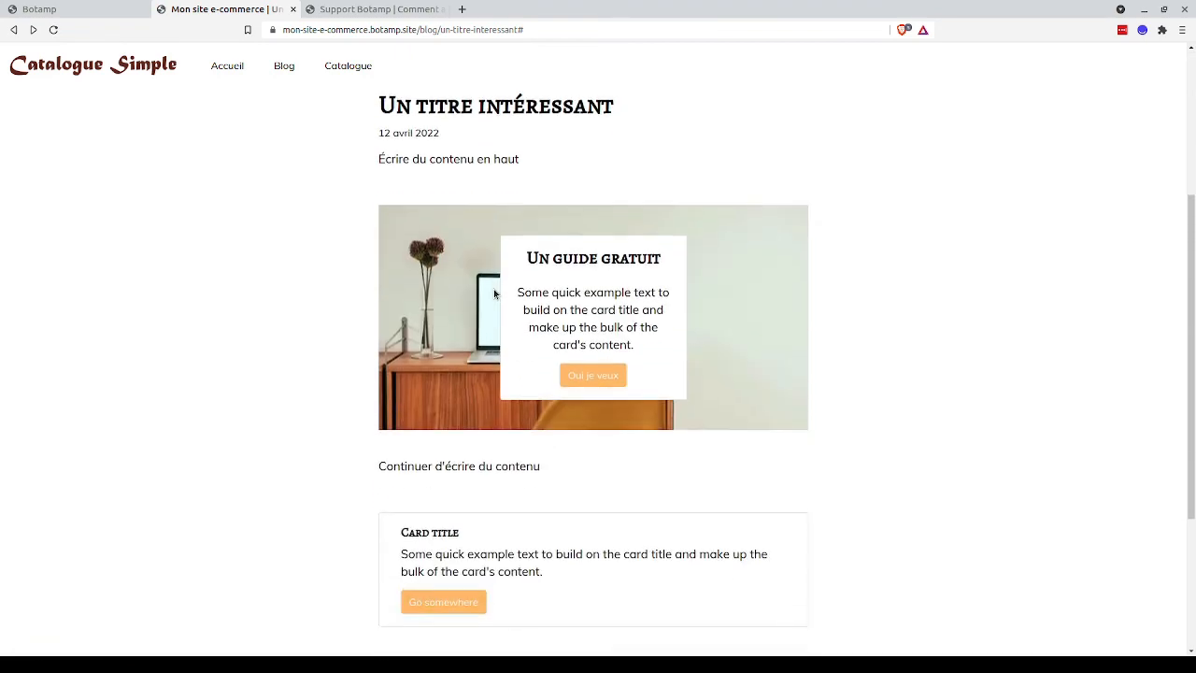
{"action": "scroll", "coordinate": [495, 294], "scroll_direction": "down", "scroll_amount": 3}
{"action": "scroll", "coordinate": [494, 293], "scroll_direction": "up", "scroll_amount": 5}
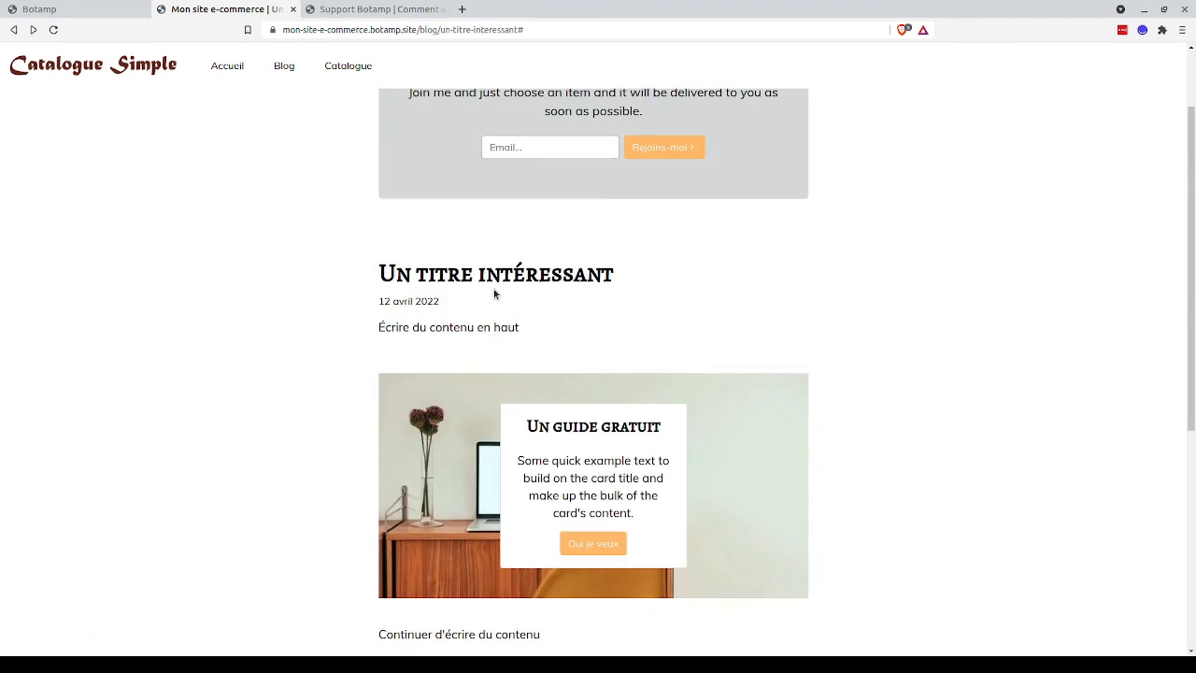
{"action": "scroll", "coordinate": [494, 294], "scroll_direction": "down", "scroll_amount": 5}
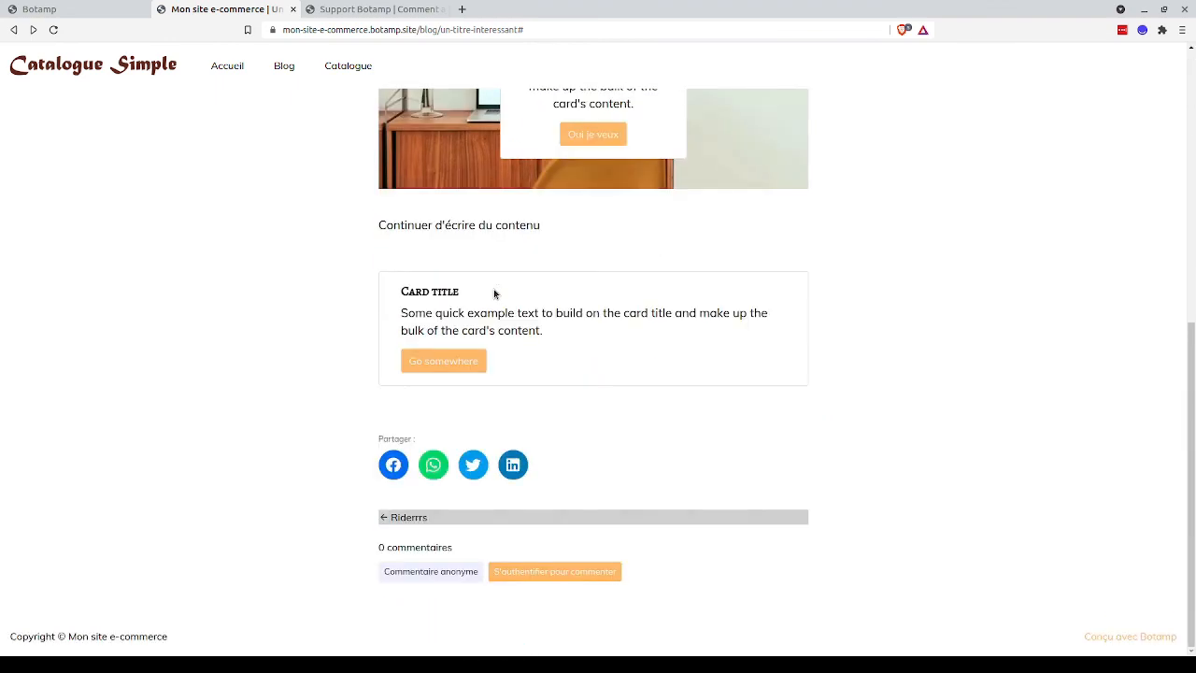
{"action": "scroll", "coordinate": [494, 294], "scroll_direction": "up", "scroll_amount": 4}
{"action": "scroll", "coordinate": [494, 293], "scroll_direction": "up", "scroll_amount": 2}
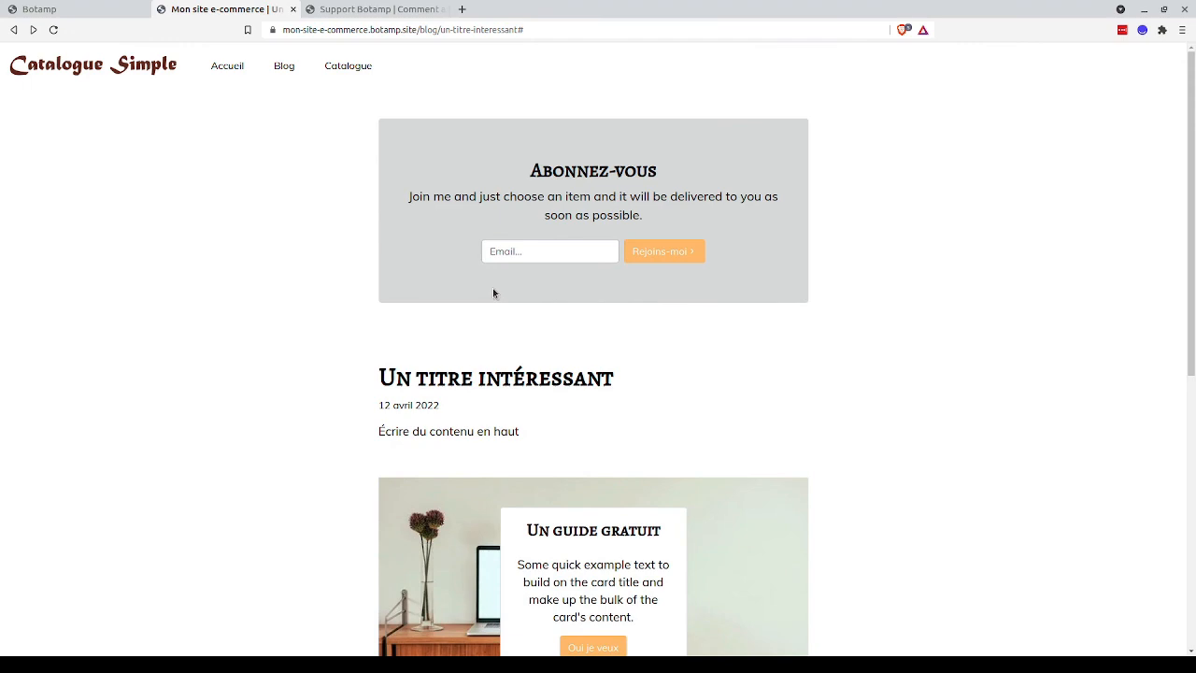